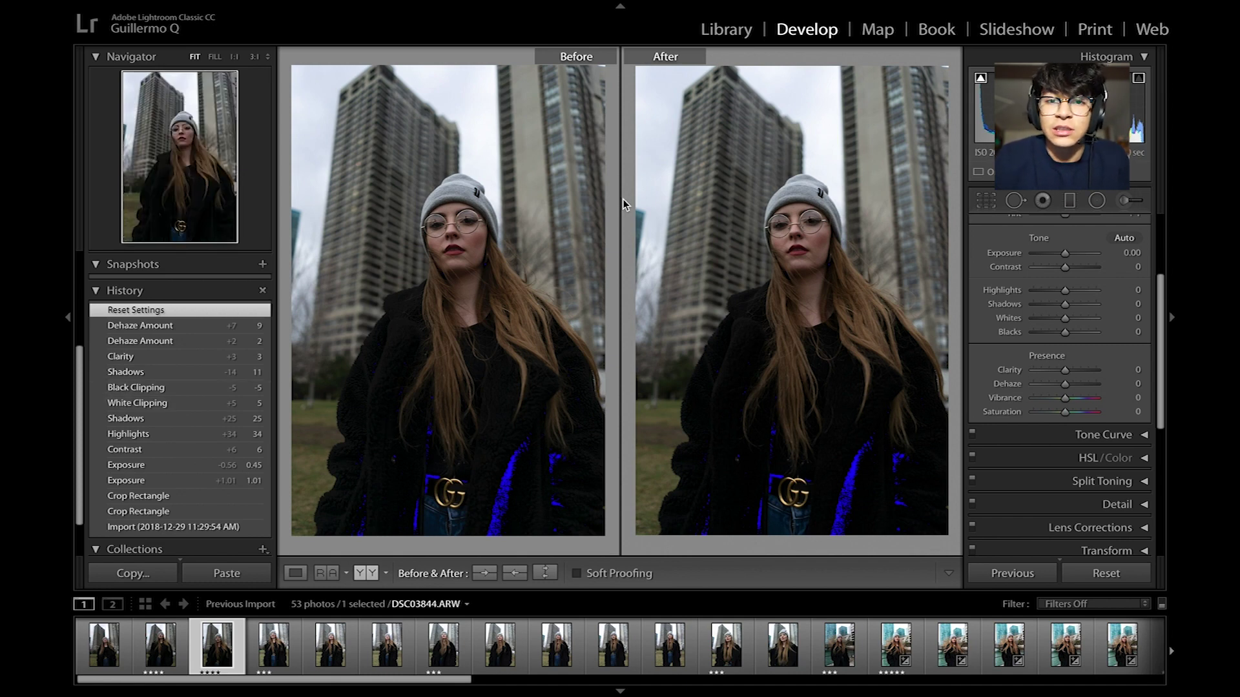
# Hide the module picker and the filmstrip to enlarge the before/after view.
pyautogui.click(630, 11)
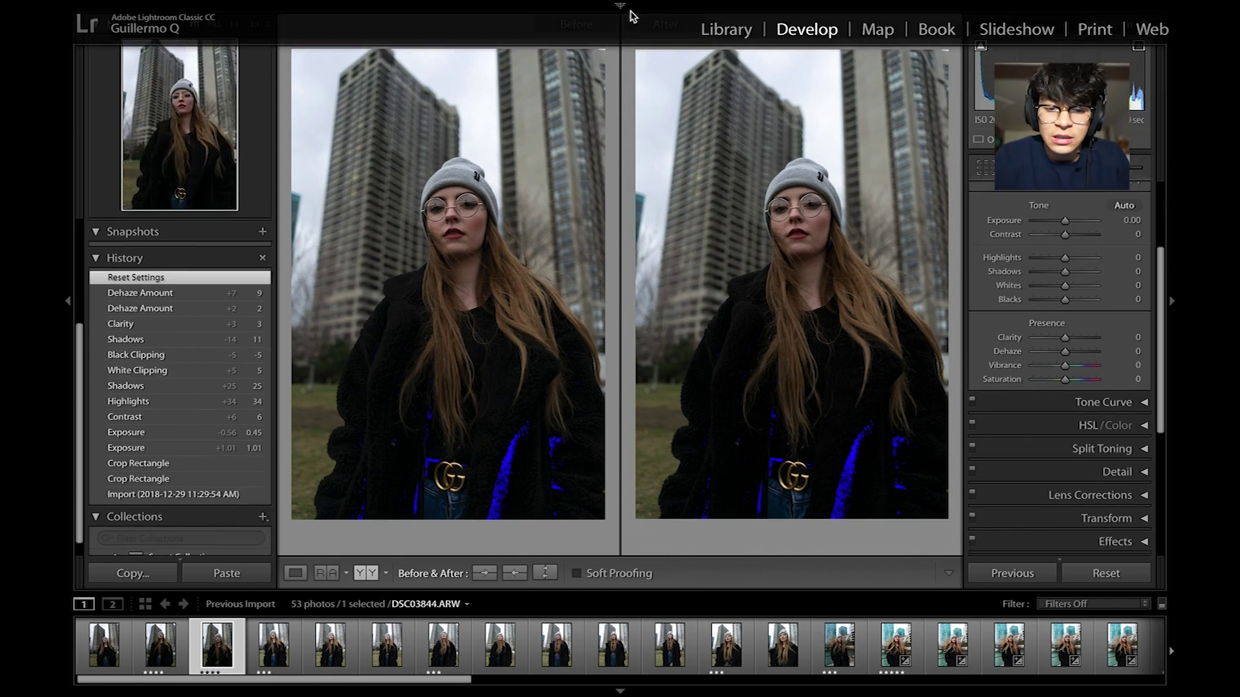
pyautogui.click(621, 692)
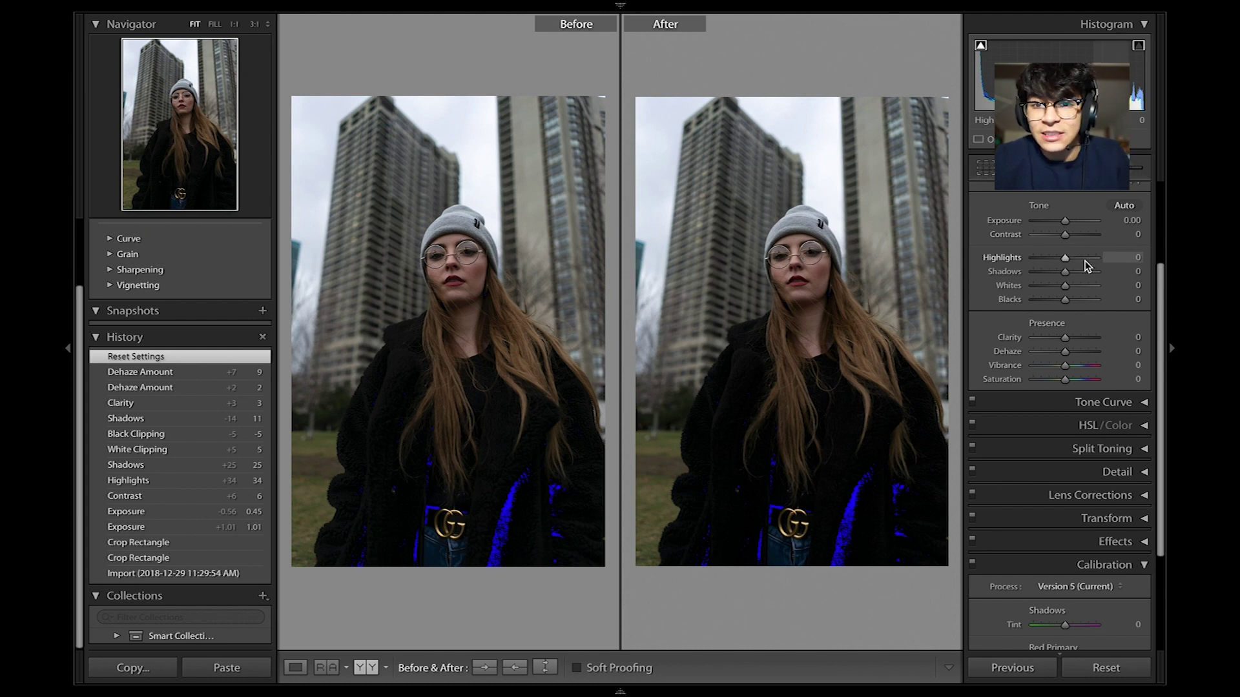
# Try raising the photo's Highlights to +30, and reset the adjustment to 0.
pyautogui.moveTo(1090, 258)
pyautogui.mouseDown()
pyautogui.moveTo(1112, 260)
pyautogui.moveTo(1075, 262)
pyautogui.mouseUp()
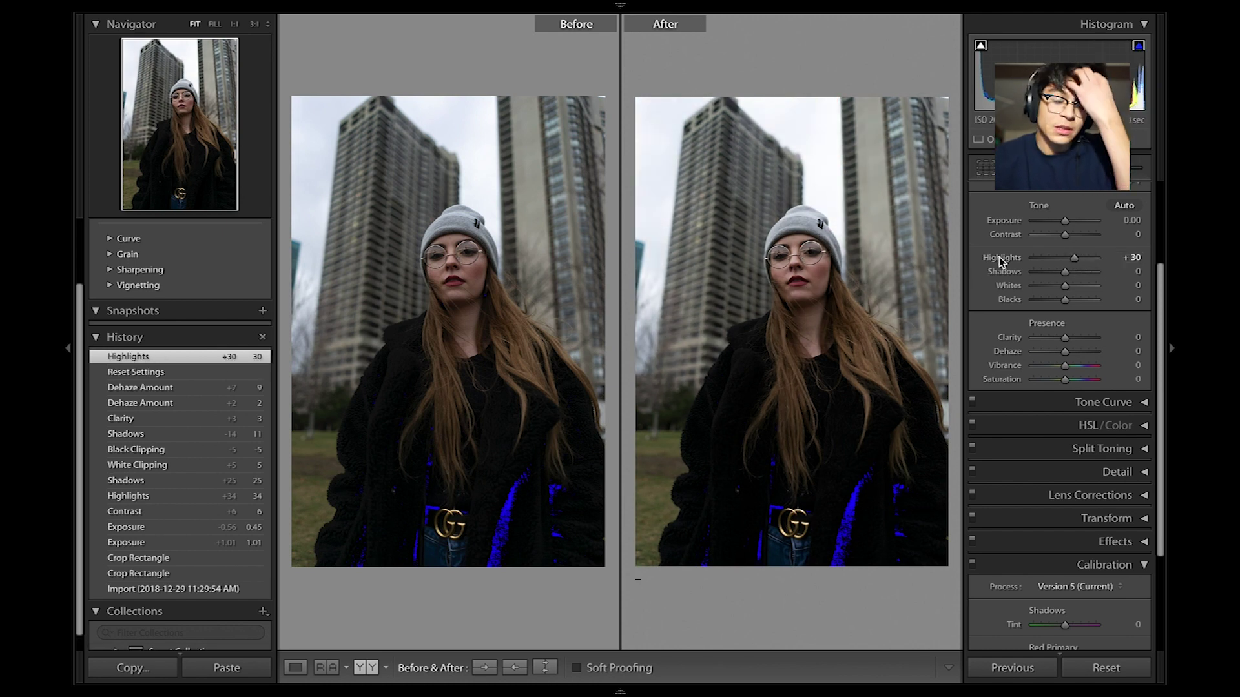
pyautogui.doubleClick(998, 257)
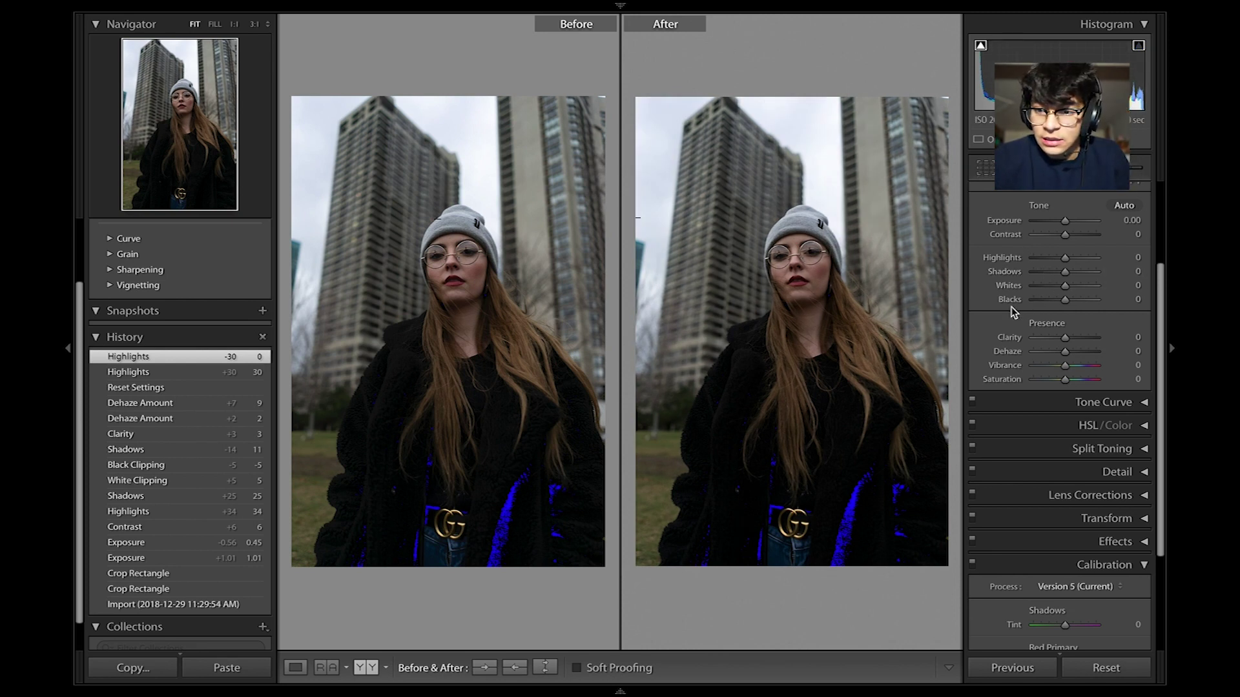
# Enable Remove Chromatic Aberration in the lens corrections, and collapse the Lens Corrections and Calibration sections.
pyautogui.scroll(-3, 1014, 312)
pyautogui.click(1147, 440)
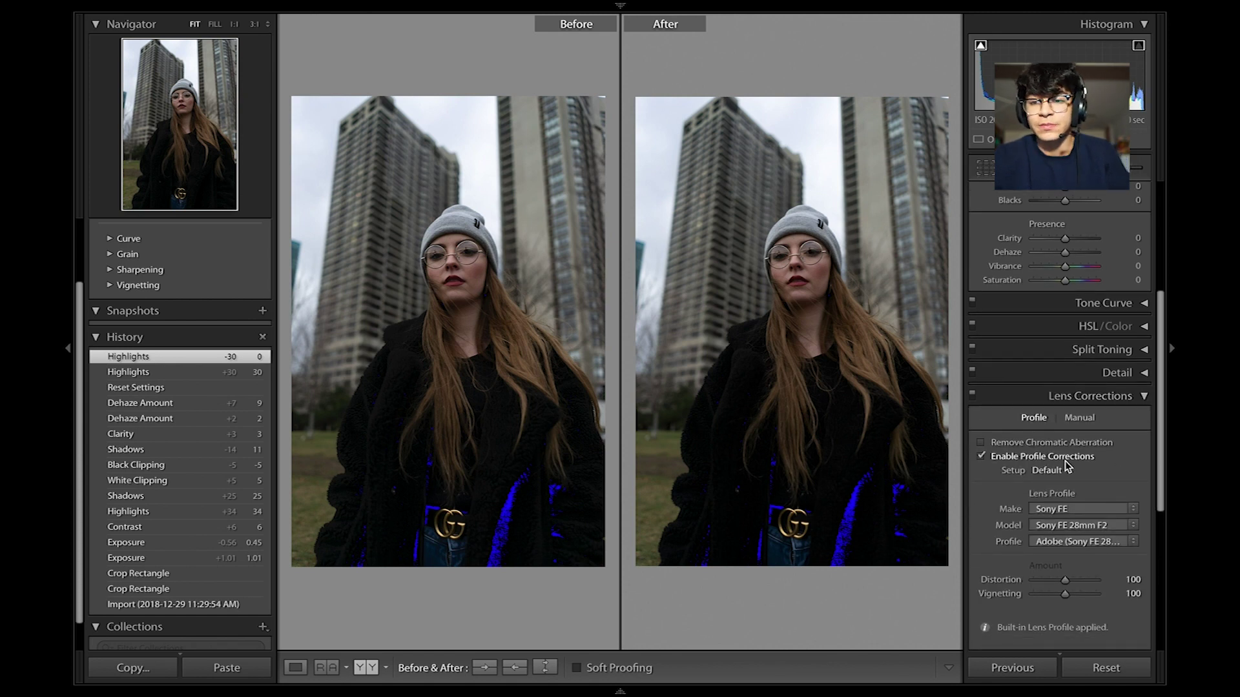
pyautogui.click(1094, 444)
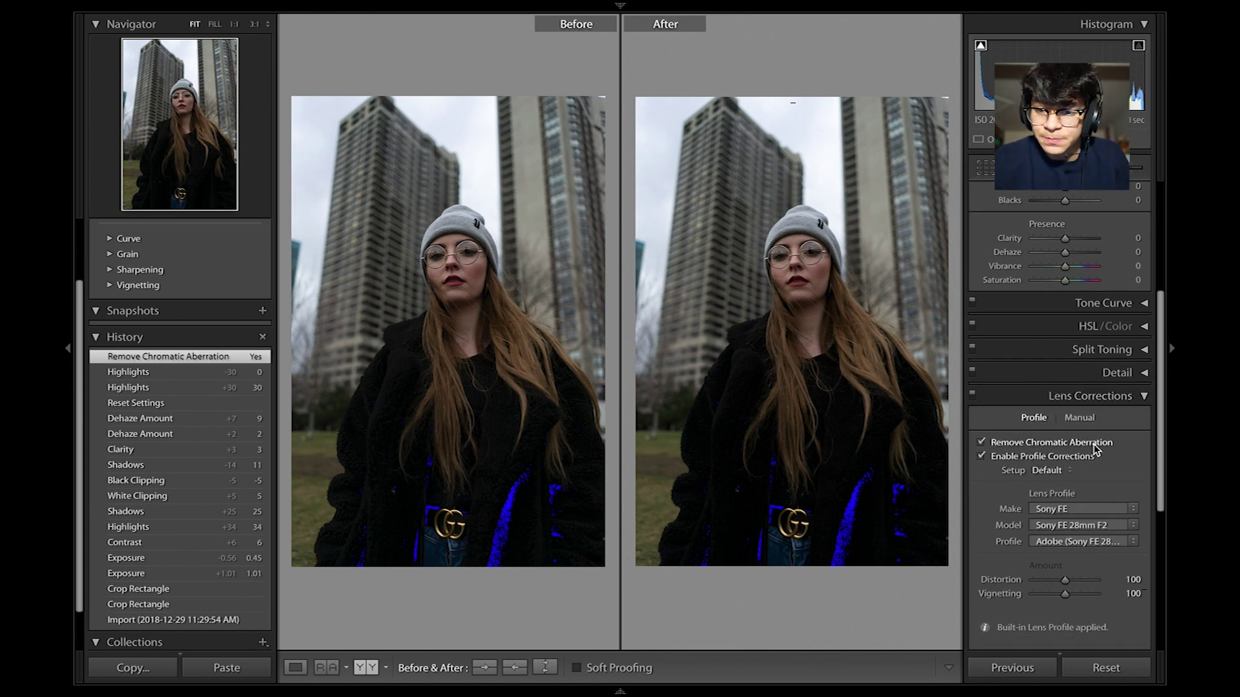
pyautogui.click(1146, 396)
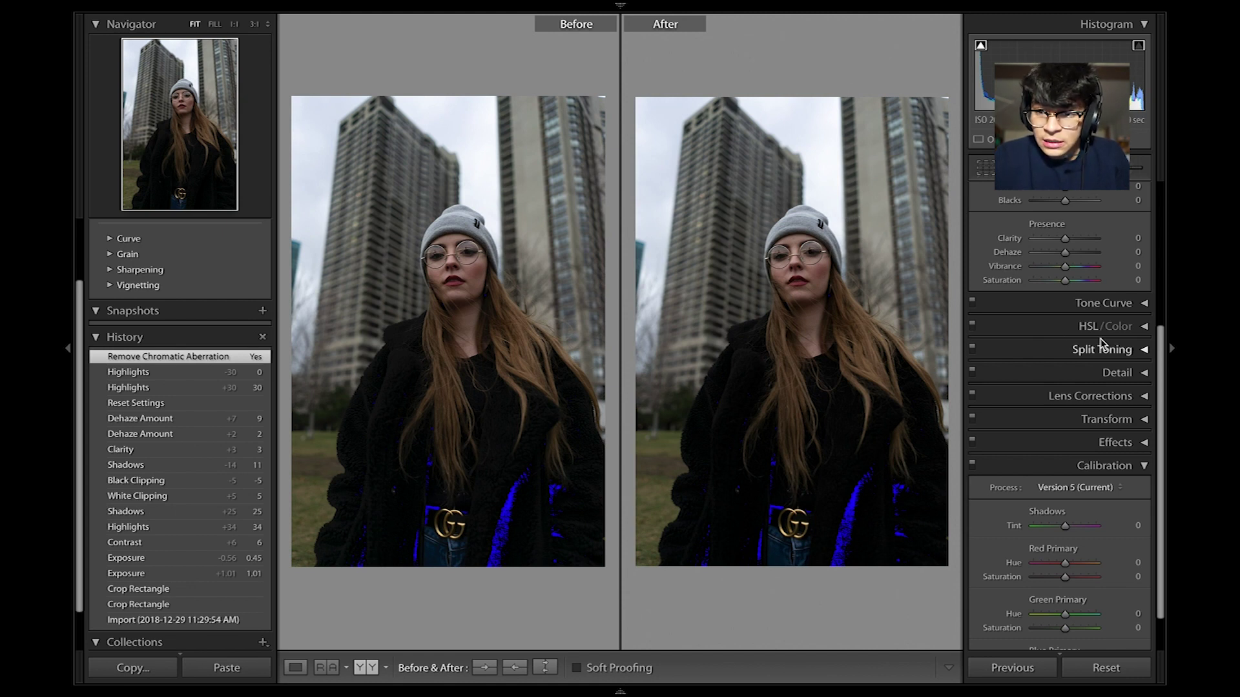
pyautogui.click(1126, 465)
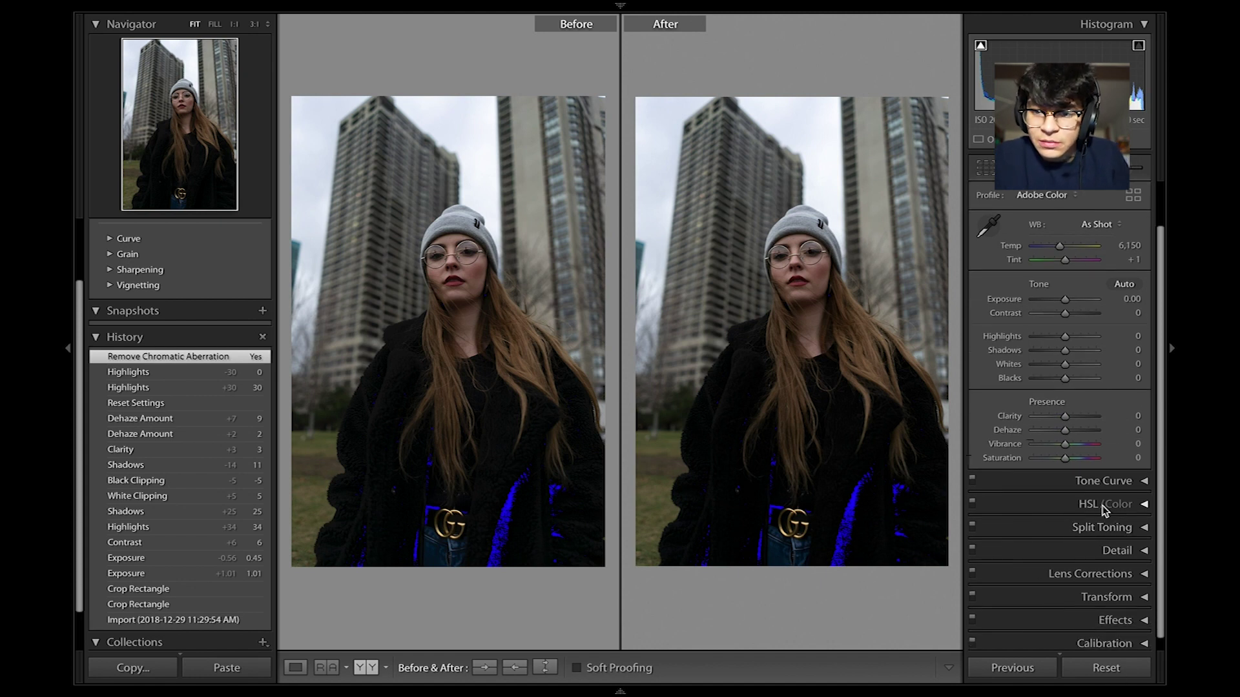
# Examine the woman's face, beanie and hair at 1:1 zoom in the before/after comparison, and return to the full view.
pyautogui.scroll(2, 1103, 500)
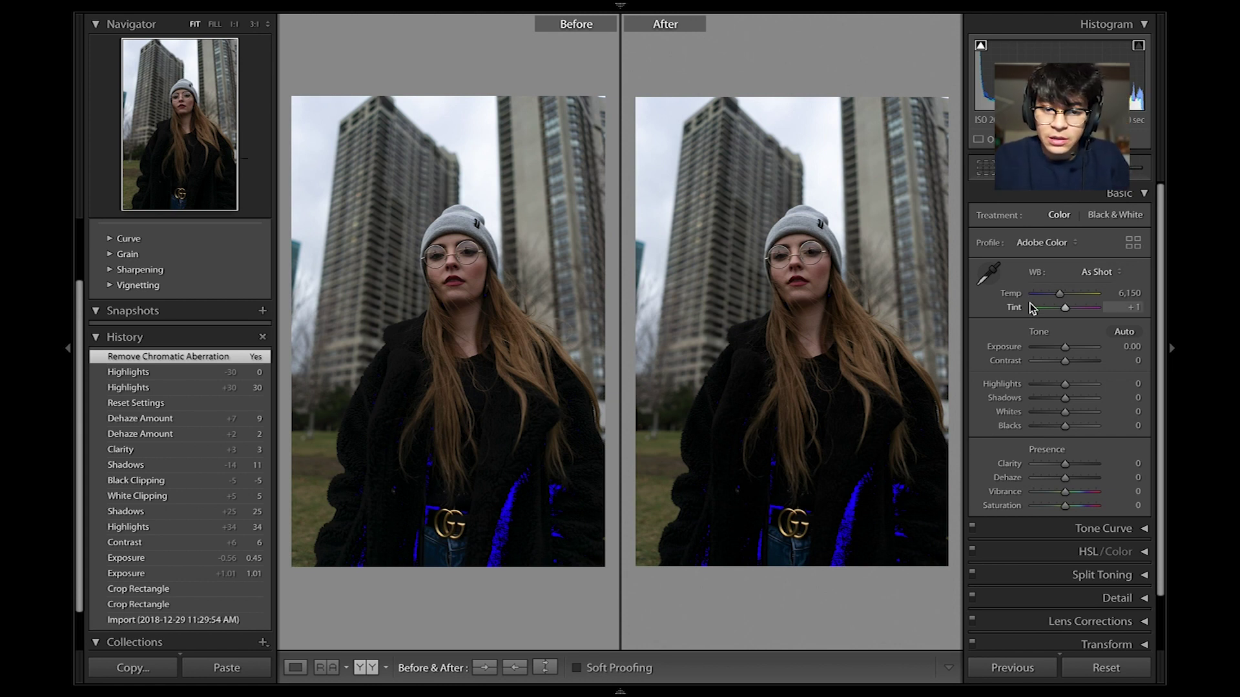
pyautogui.press('XF86MonBrightnessUp')
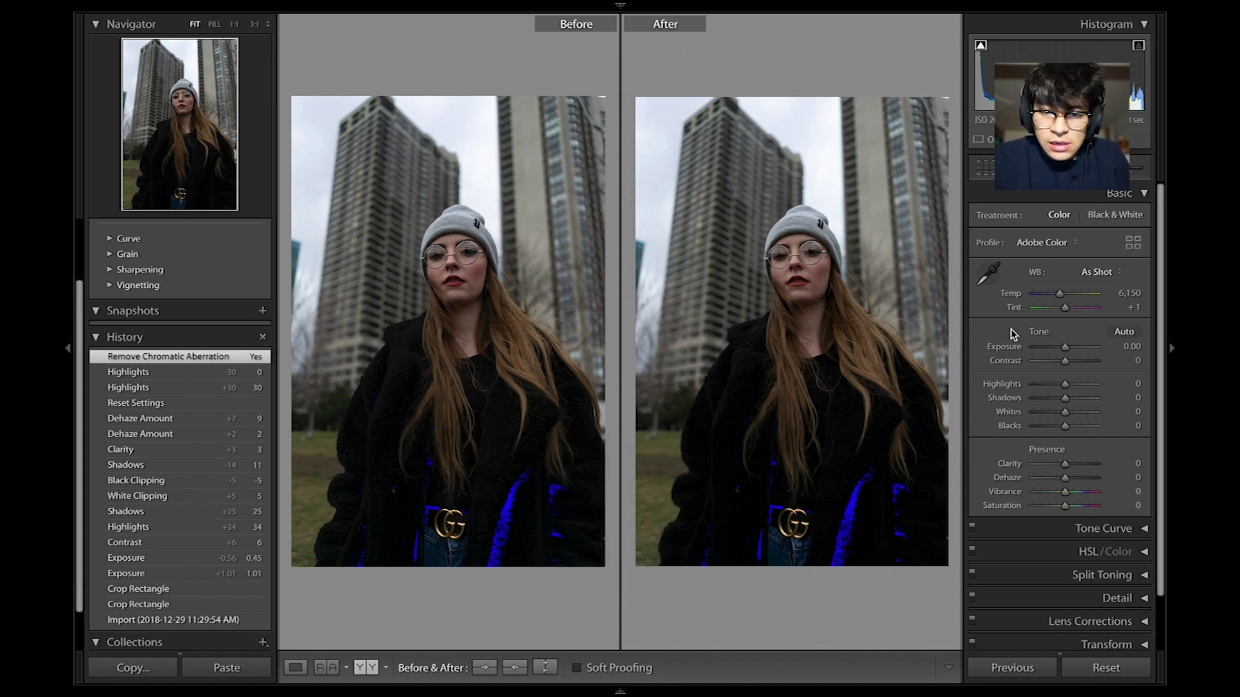
pyautogui.click(789, 225)
pyautogui.moveTo(800, 269); pyautogui.dragTo(793, 211)
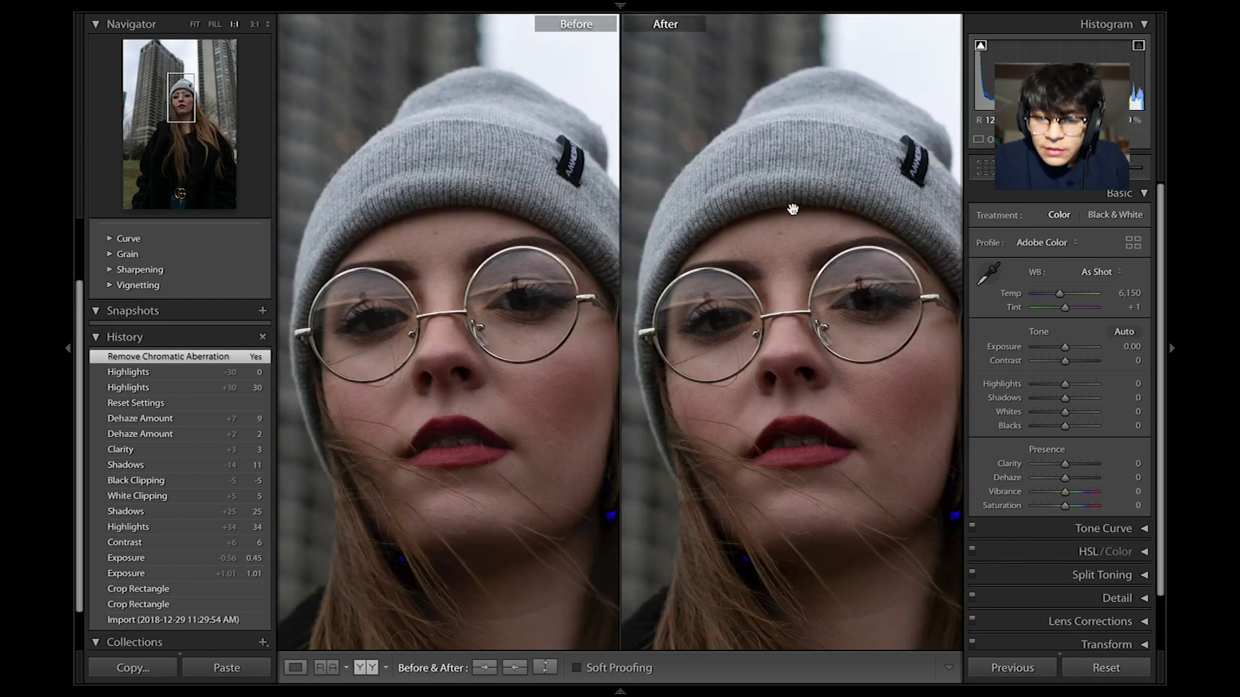
pyautogui.moveTo(896, 276); pyautogui.dragTo(743, 265)
pyautogui.moveTo(825, 404); pyautogui.dragTo(824, 373)
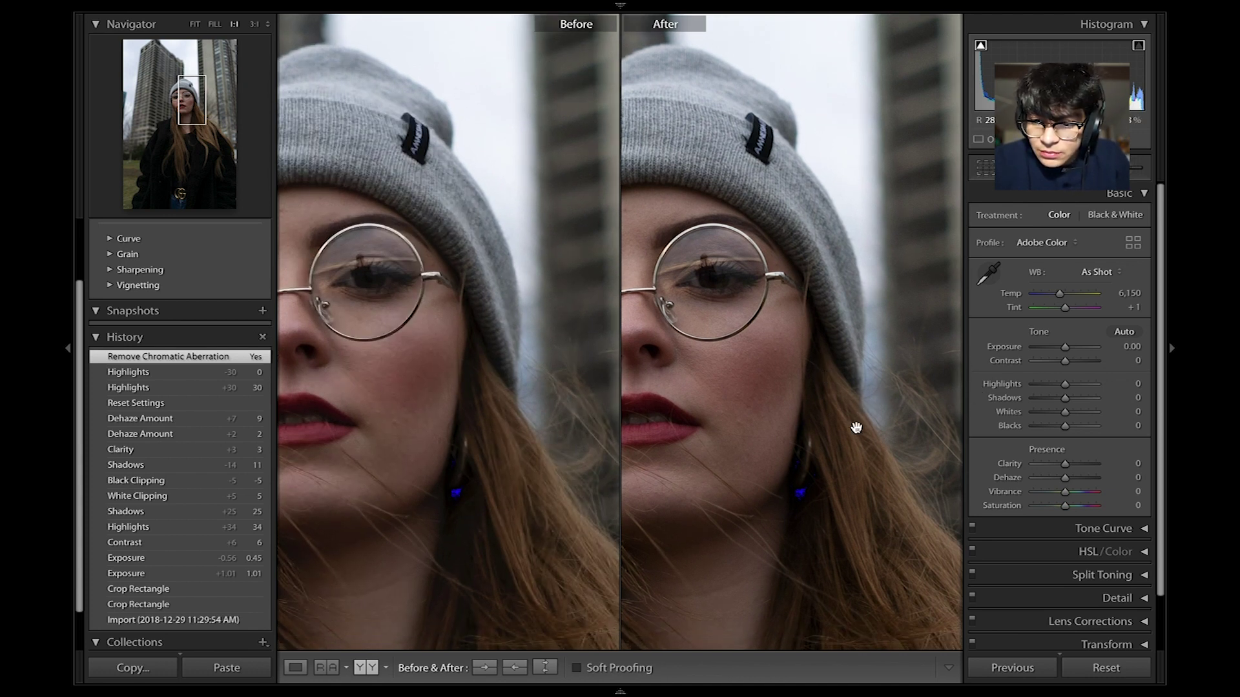
pyautogui.scroll(-3, 1002, 455)
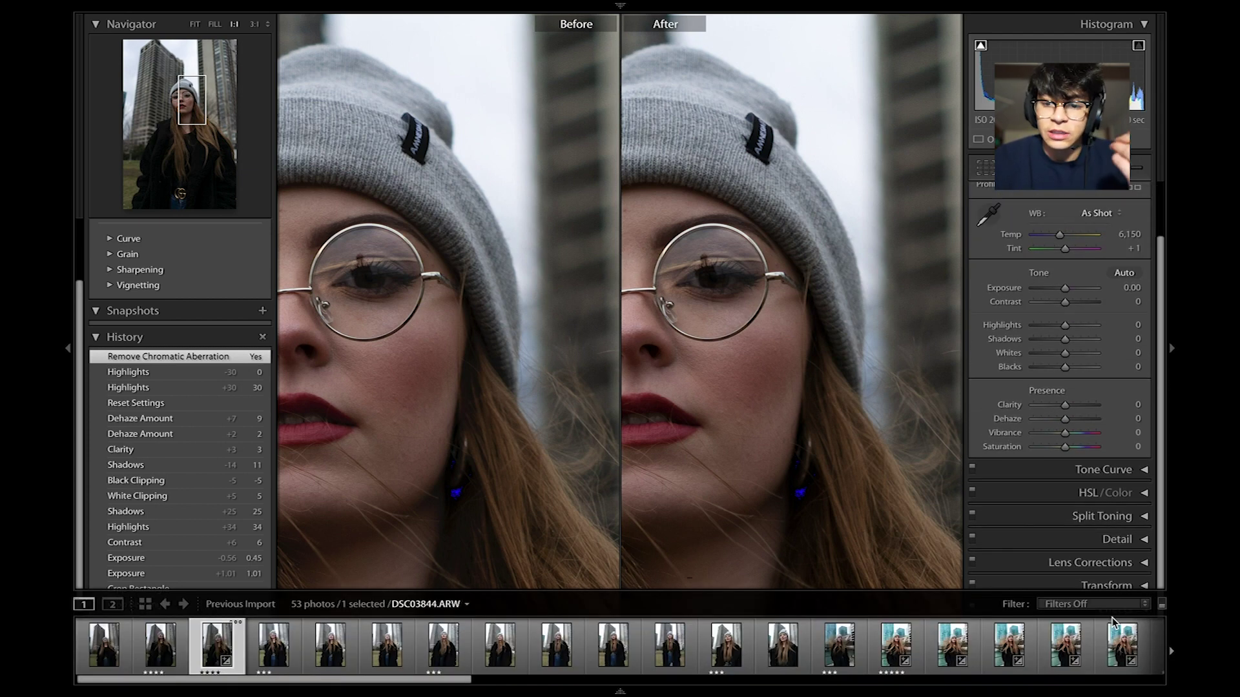
pyautogui.click(1090, 639)
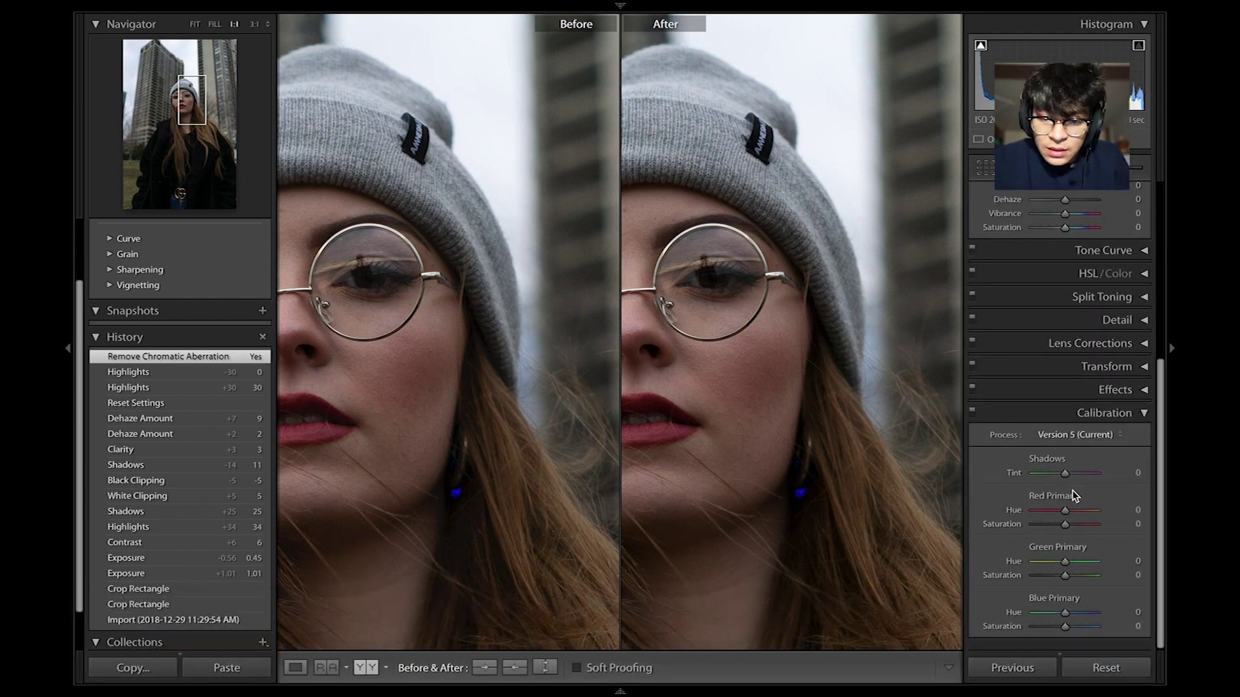
pyautogui.click(1132, 421)
pyautogui.click(839, 494)
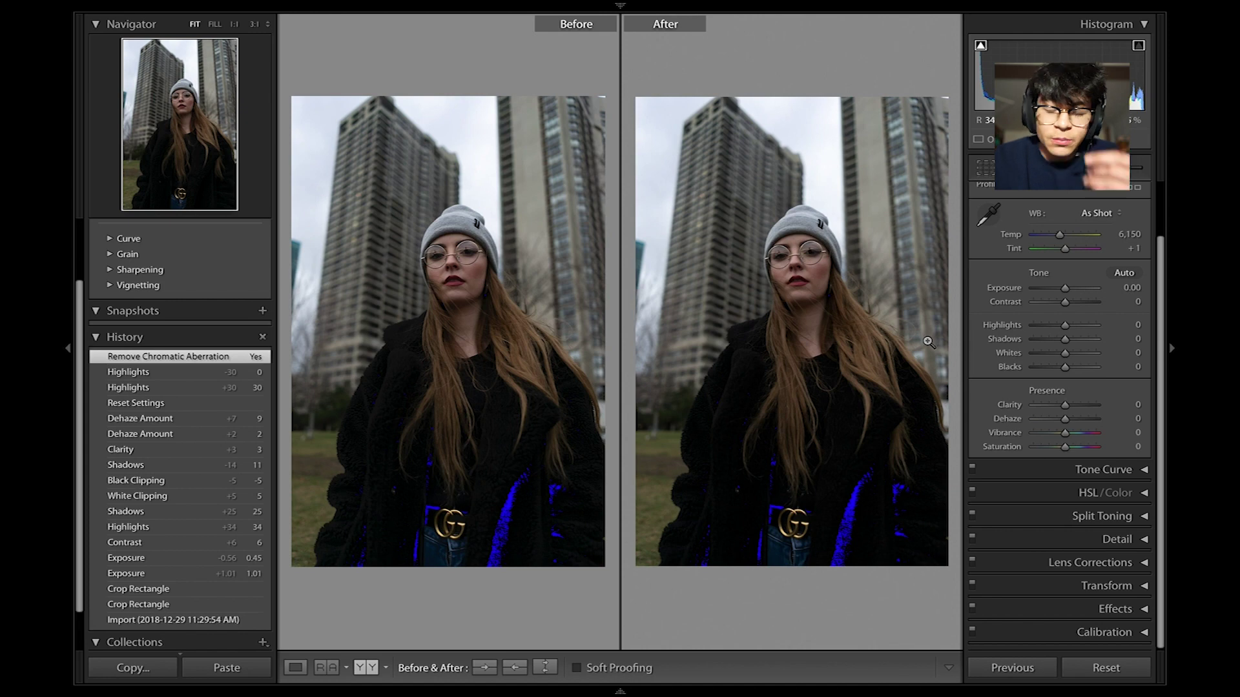
# Cool the white balance while checking the skin at 1:1, setting Temp to 5,757 and Tint to -2.
pyautogui.click(772, 324)
pyautogui.moveTo(769, 299); pyautogui.dragTo(755, 354)
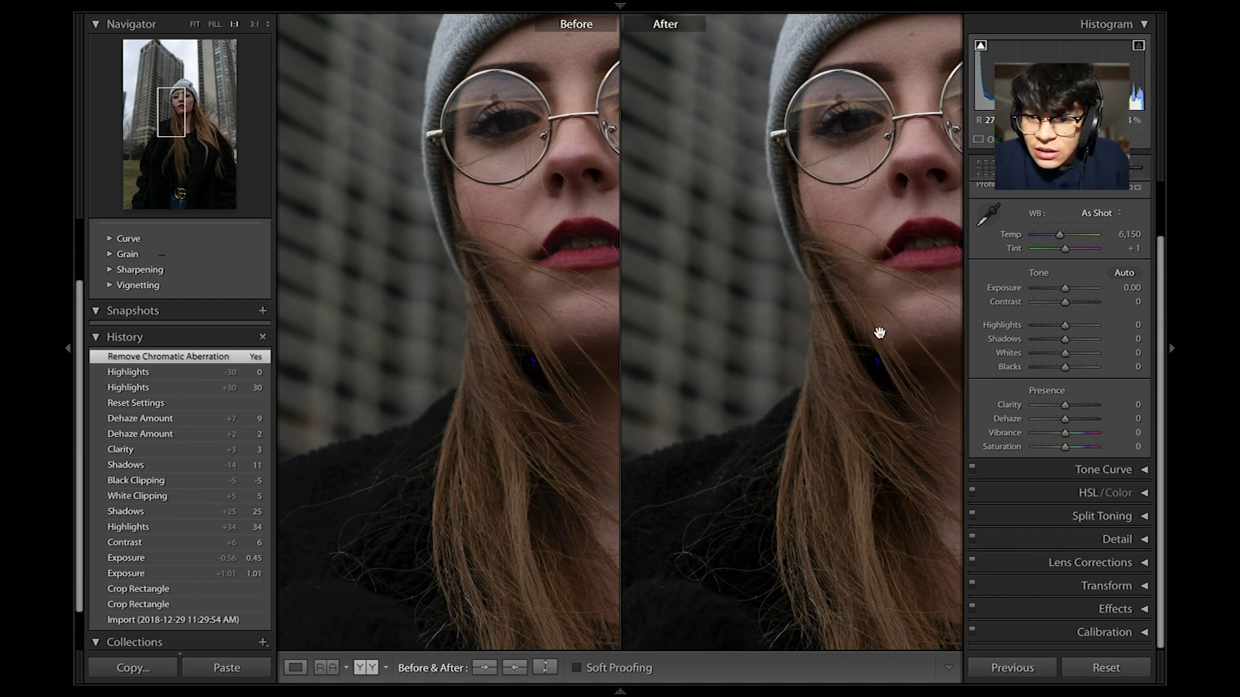
pyautogui.scroll(1, 1002, 348)
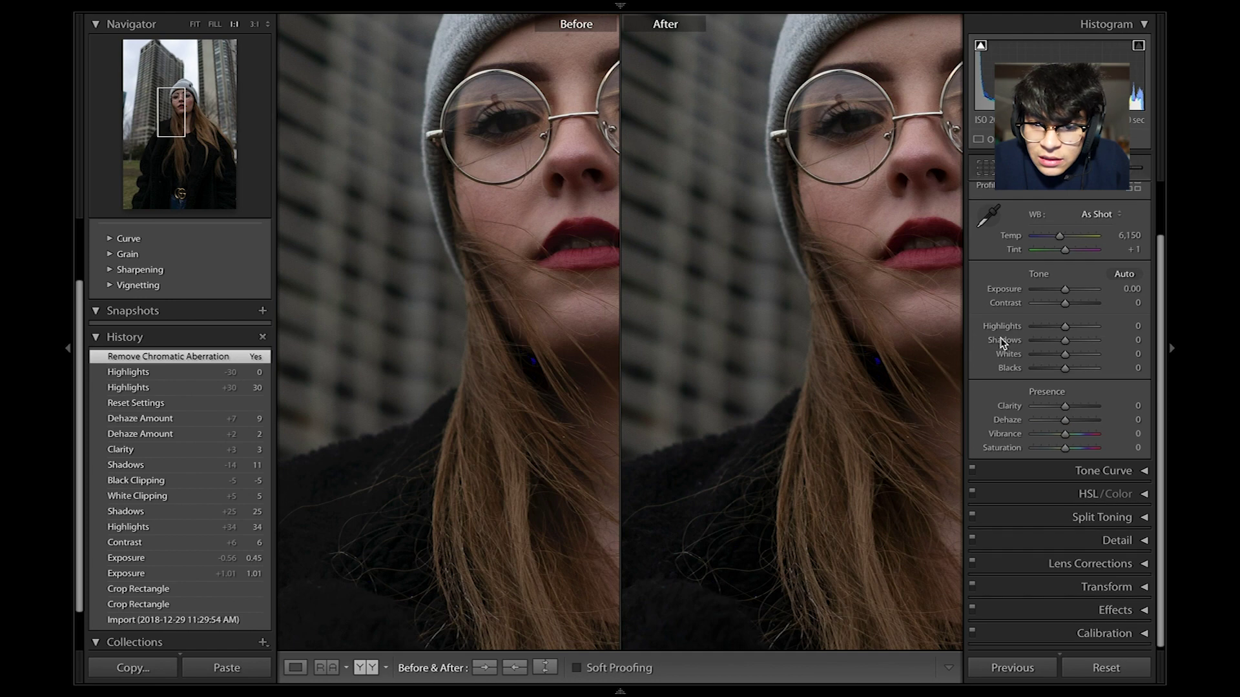
pyautogui.click(866, 283)
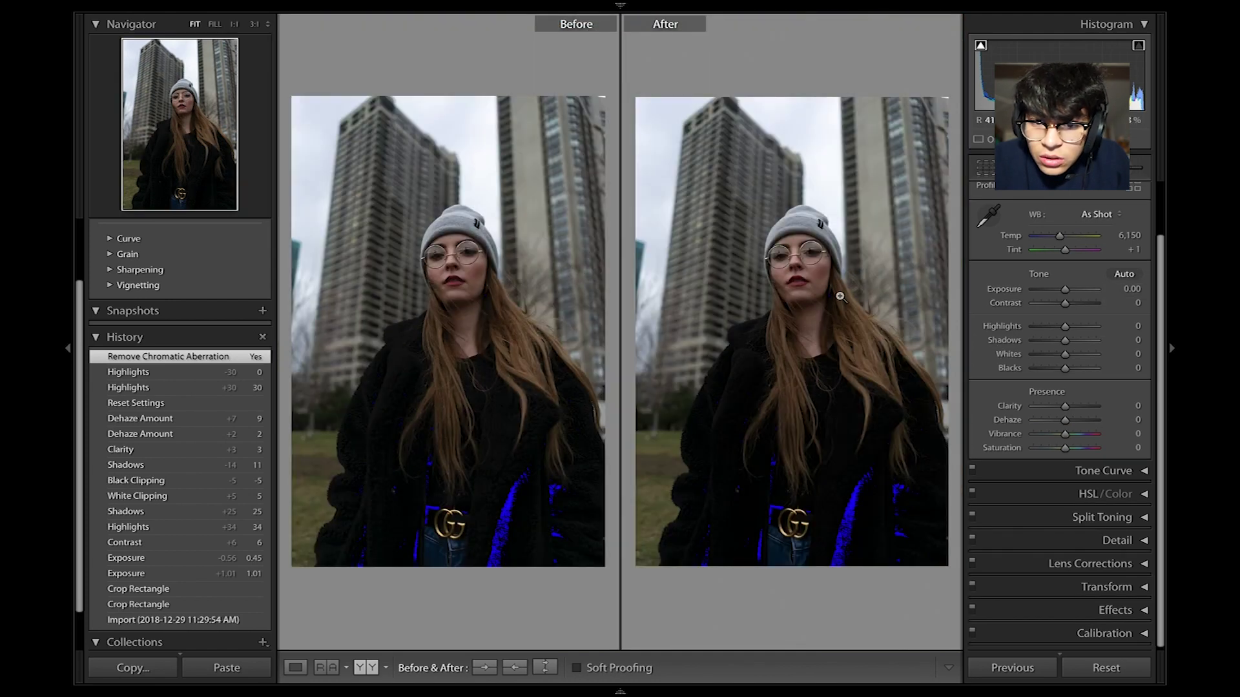
pyautogui.click(807, 266)
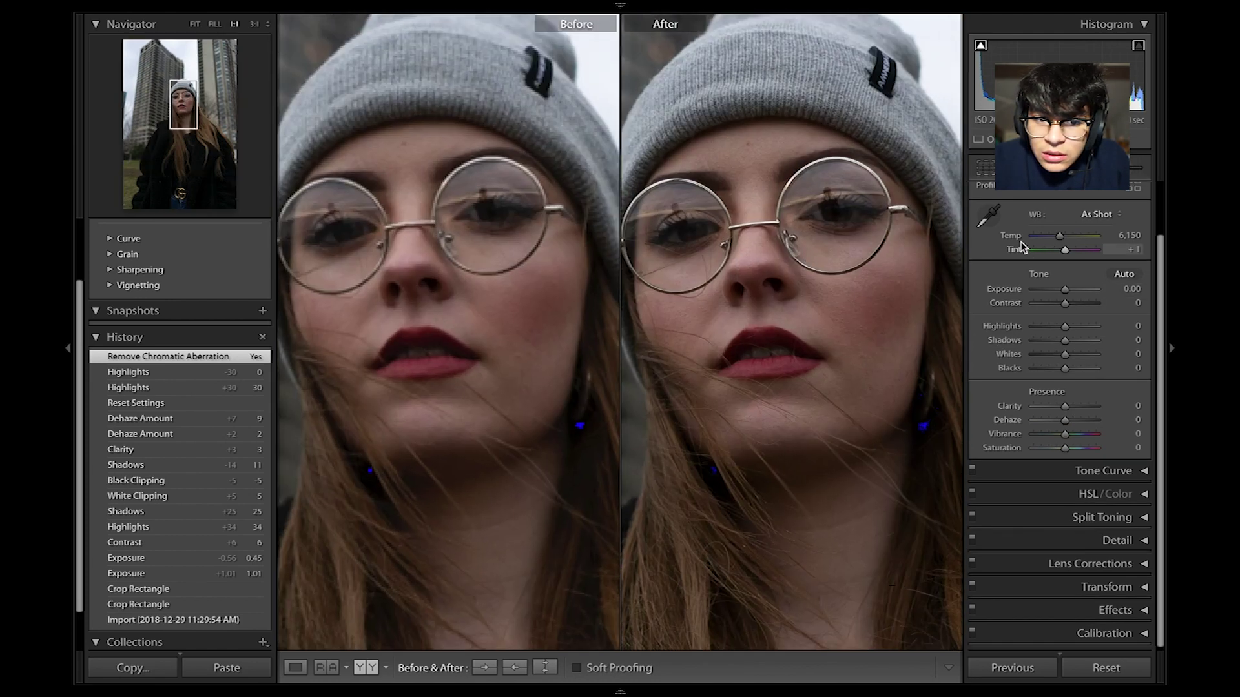
pyautogui.moveTo(1056, 238); pyautogui.dragTo(1065, 249)
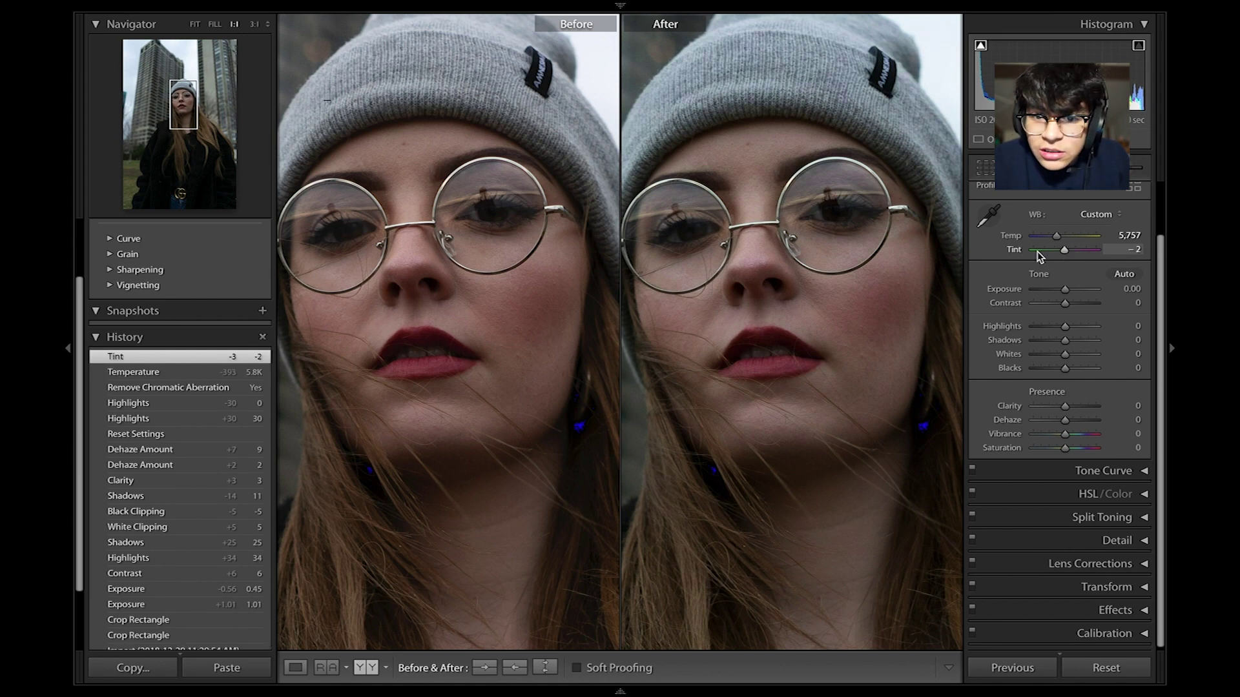
pyautogui.click(871, 244)
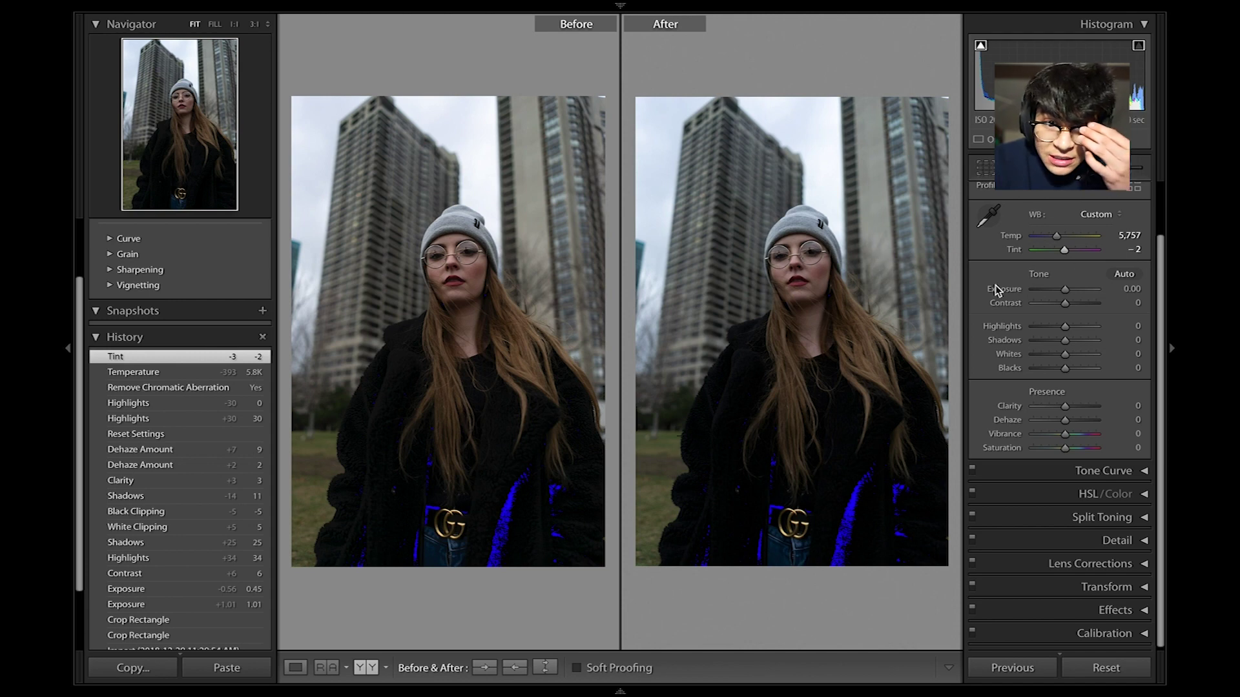
# Check the face at 1:1 zoom and raise the photo's Exposure to +0.35.
pyautogui.click(744, 295)
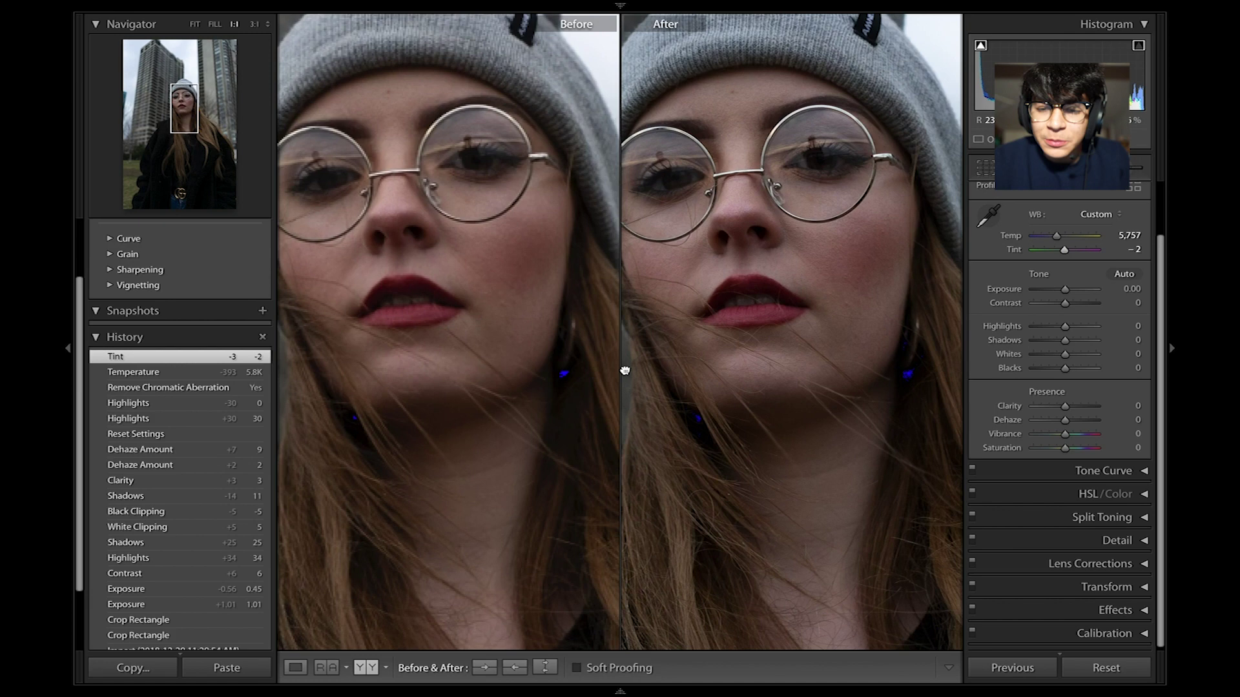
pyautogui.moveTo(624, 371); pyautogui.dragTo(672, 368)
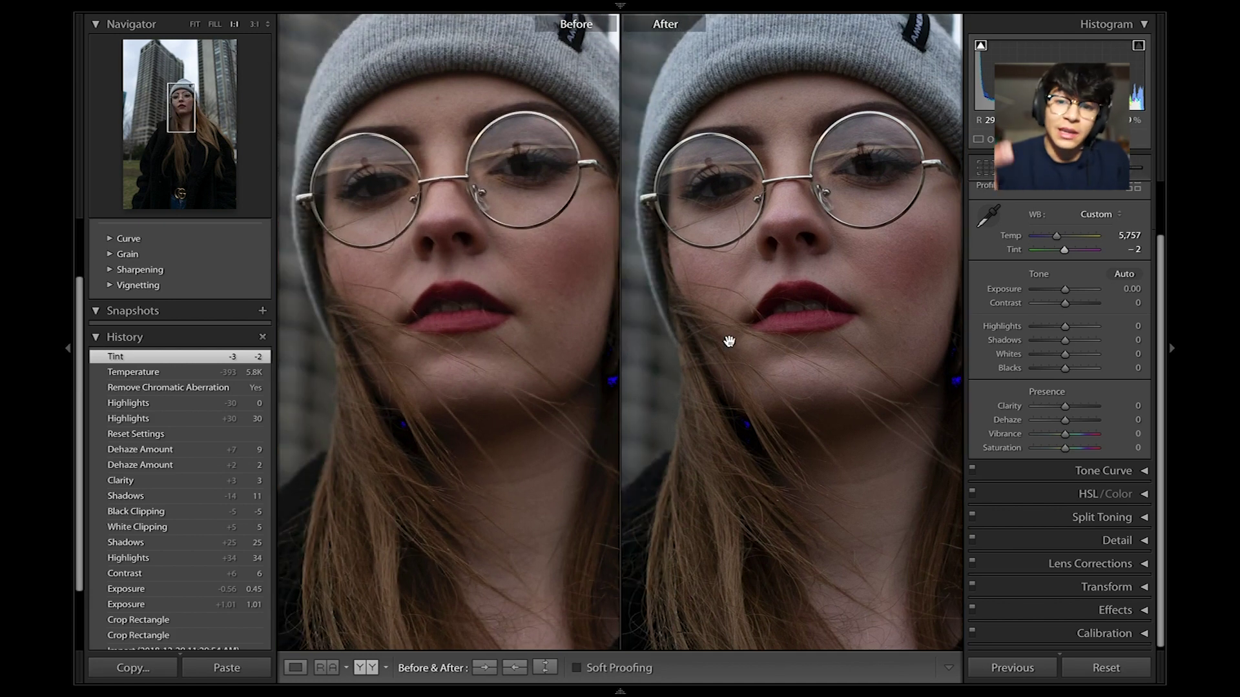
pyautogui.moveTo(767, 312); pyautogui.dragTo(769, 375)
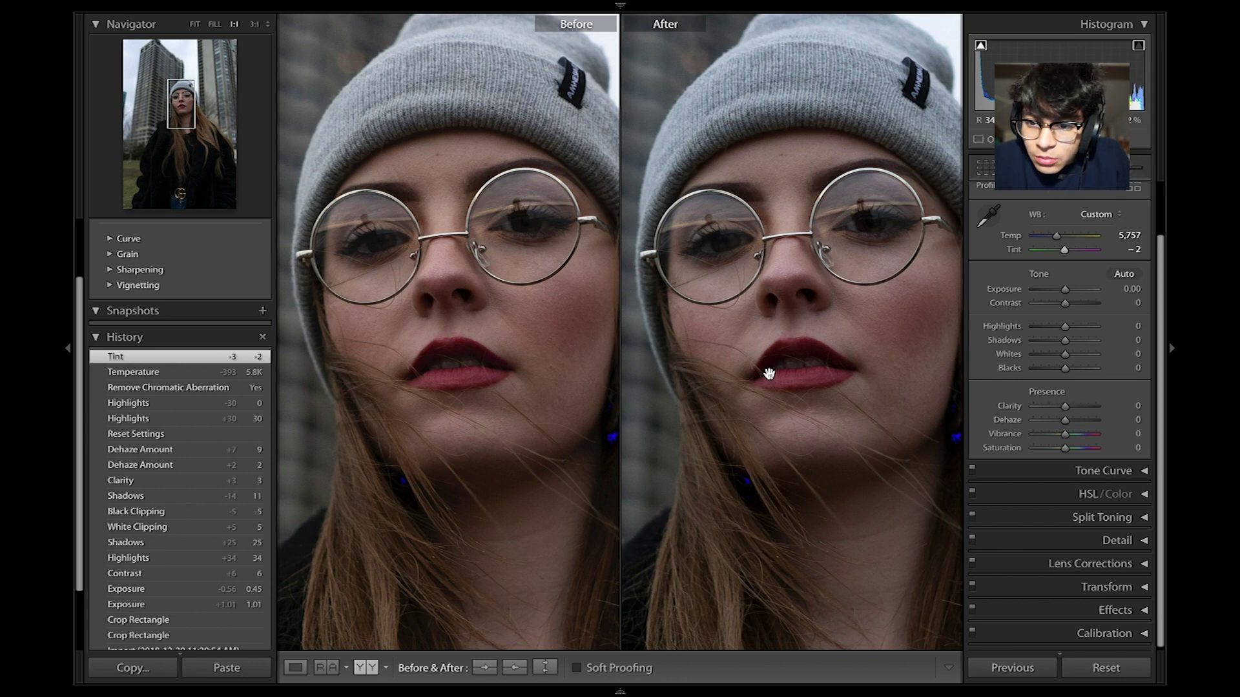
pyautogui.press('z')
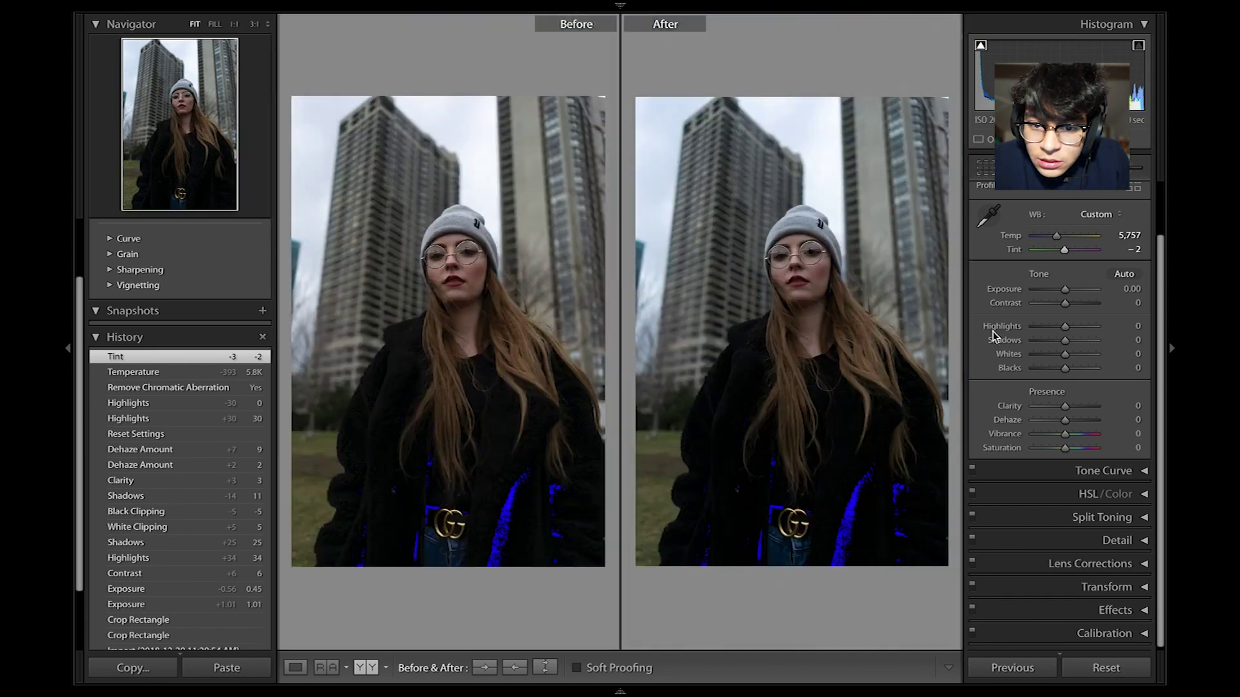
pyautogui.moveTo(1065, 289); pyautogui.dragTo(1068, 290)
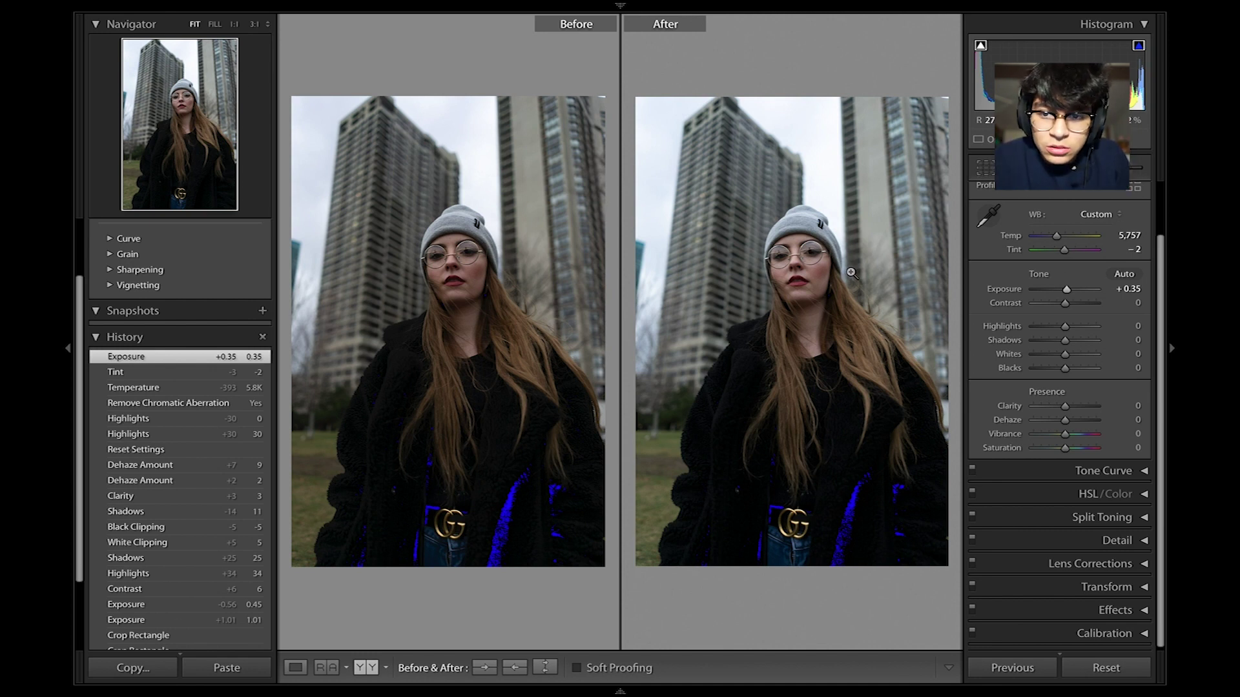
# Crop the photo tighter from its upper-left corner at the original aspect ratio, and apply the crop.
pyautogui.click(986, 175)
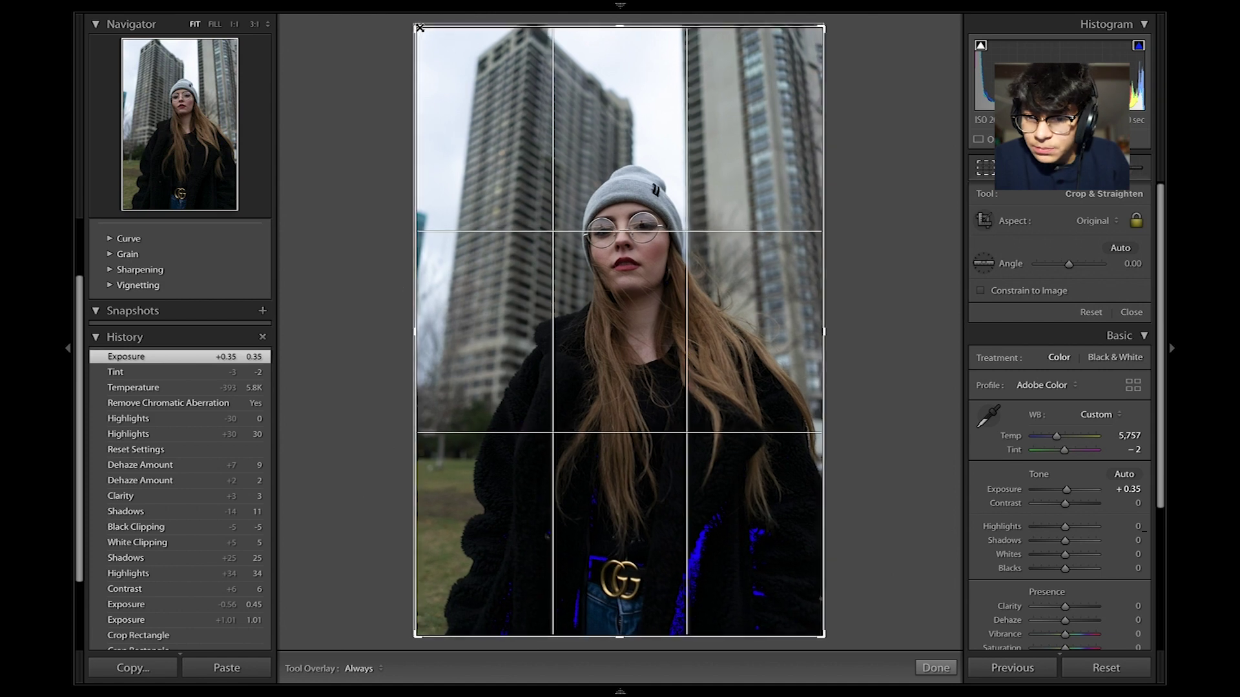
pyautogui.moveTo(415, 28); pyautogui.dragTo(434, 37)
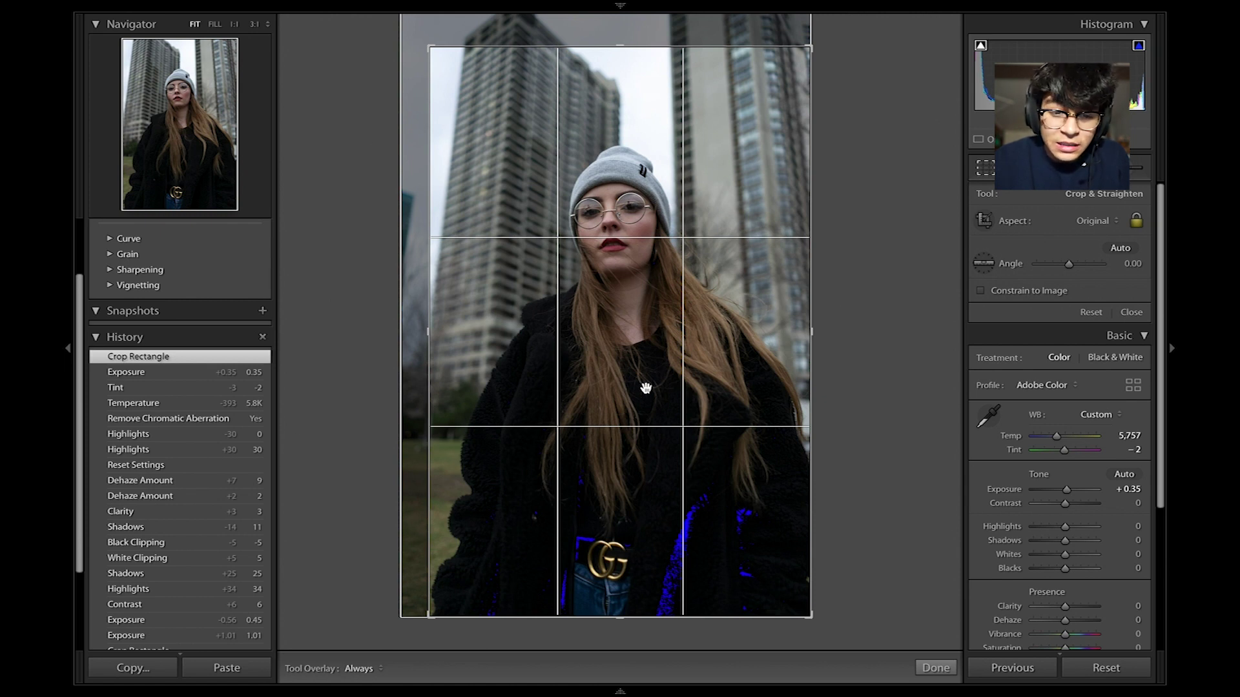
pyautogui.moveTo(430, 47)
pyautogui.mouseDown()
pyautogui.moveTo(443, 66)
pyautogui.moveTo(437, 47)
pyautogui.mouseUp()
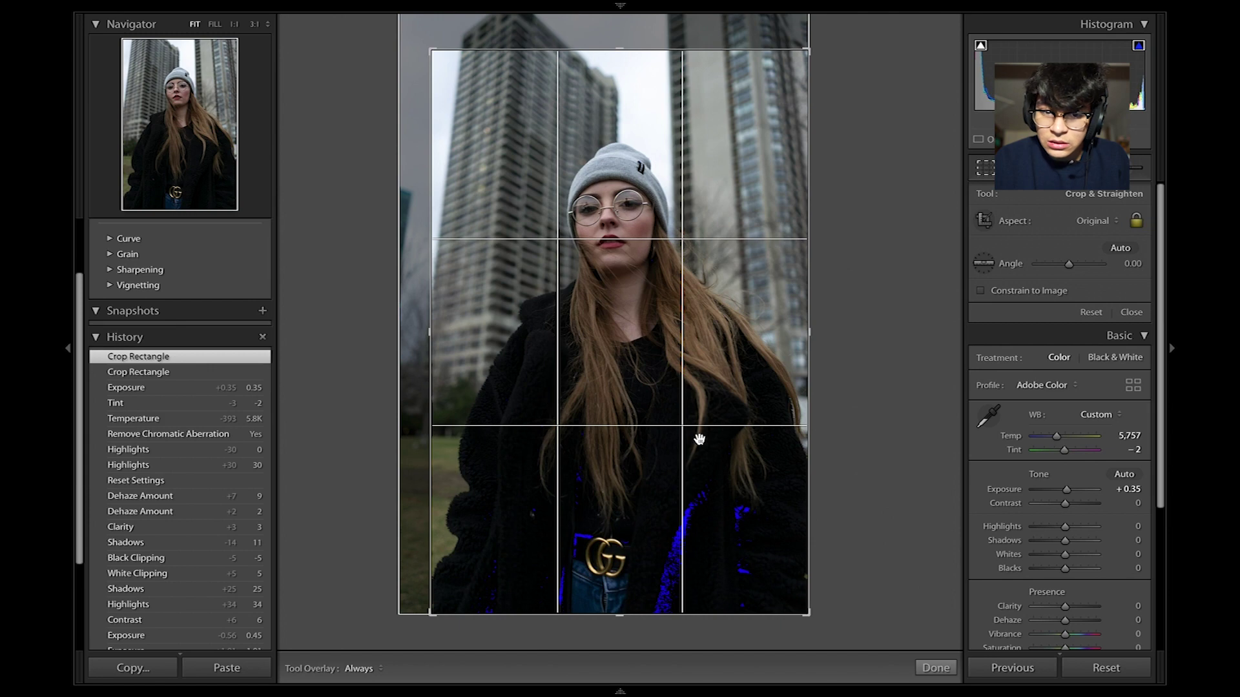
pyautogui.moveTo(947, 673)
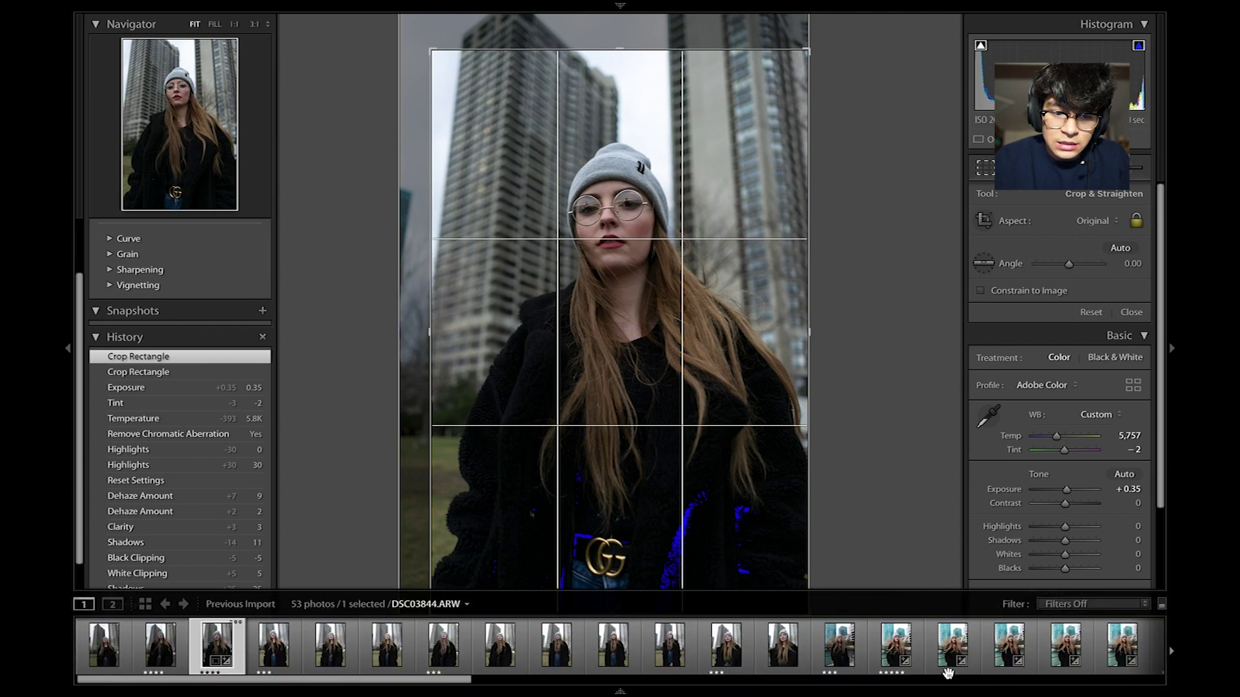
pyautogui.click(938, 668)
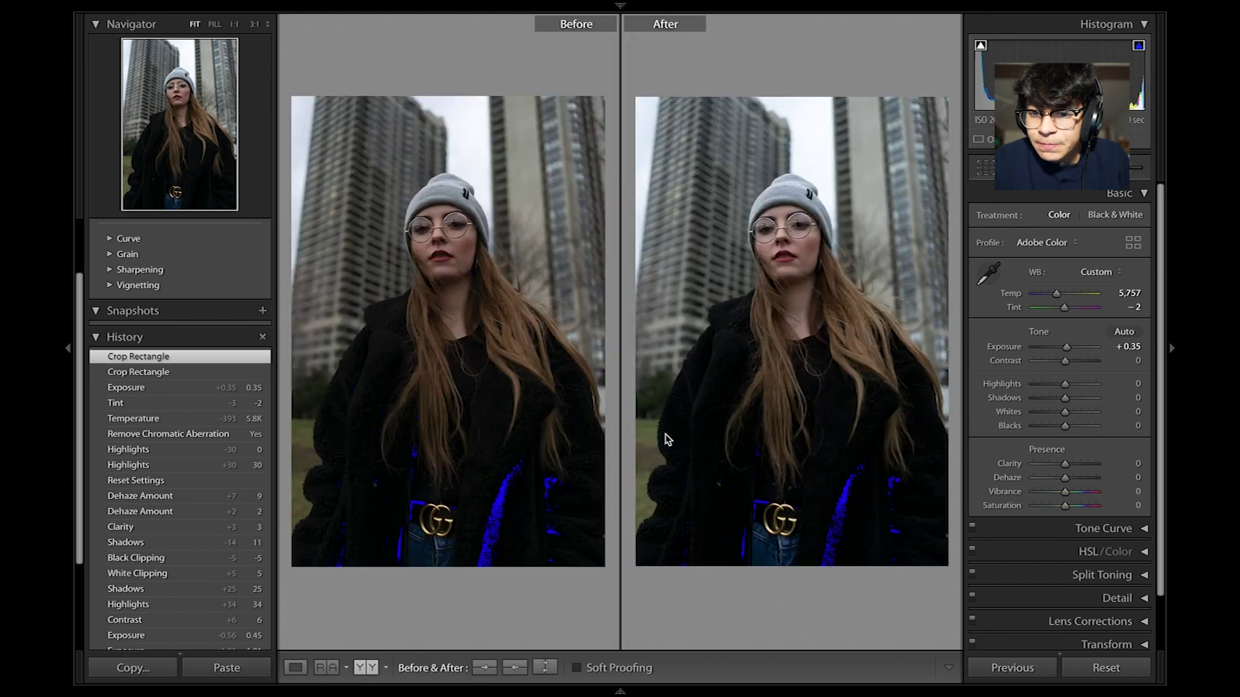
# Set the photo's Contrast to +10 and Highlights to +30.
pyautogui.click(363, 668)
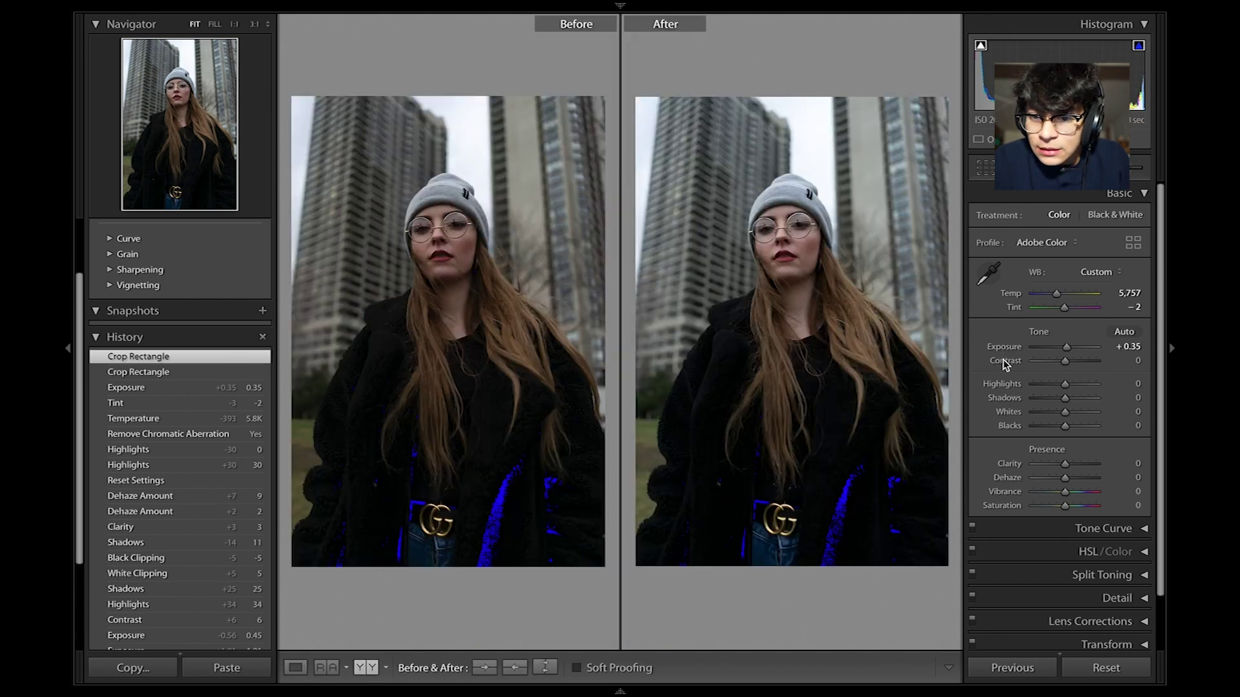
pyautogui.scroll(-1, 1005, 360)
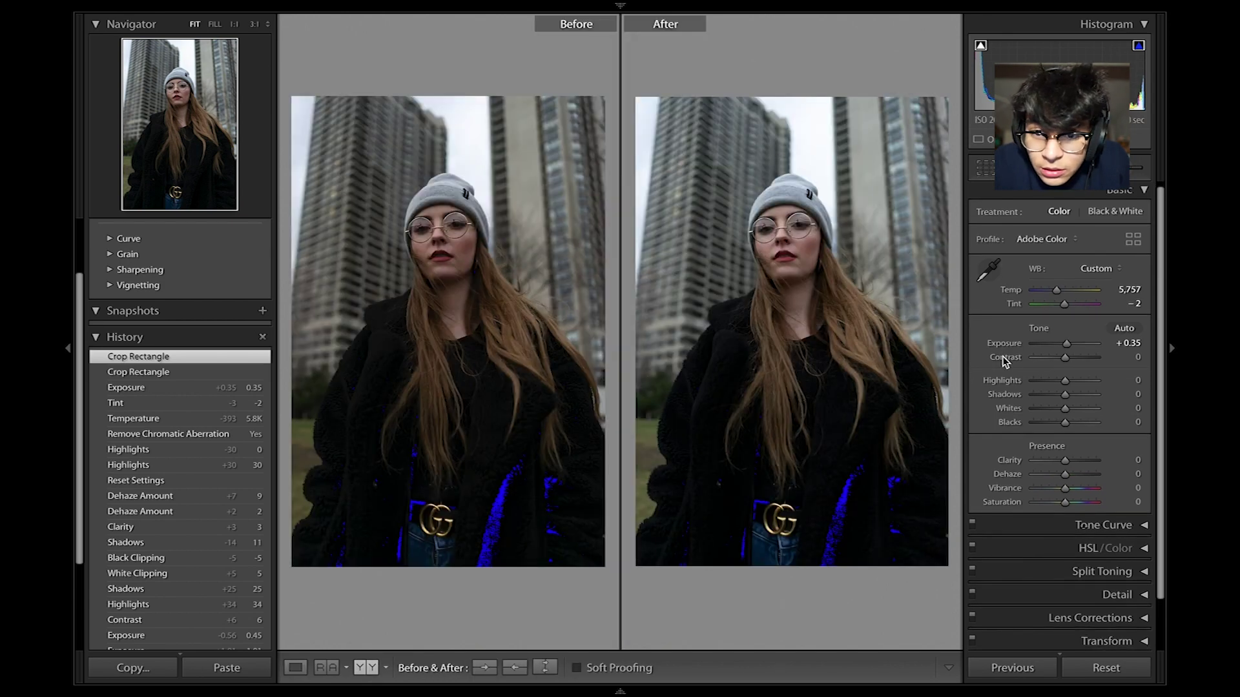
pyautogui.moveTo(1064, 361); pyautogui.dragTo(1068, 360)
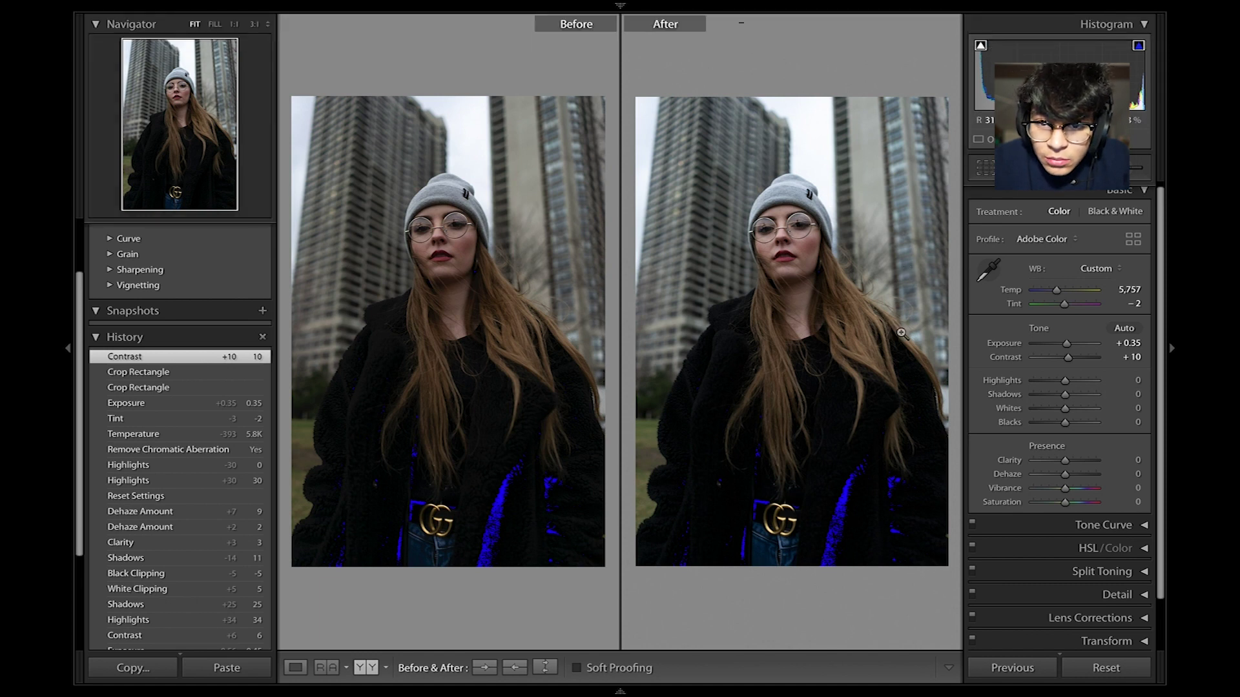
pyautogui.moveTo(1065, 381); pyautogui.dragTo(1075, 385)
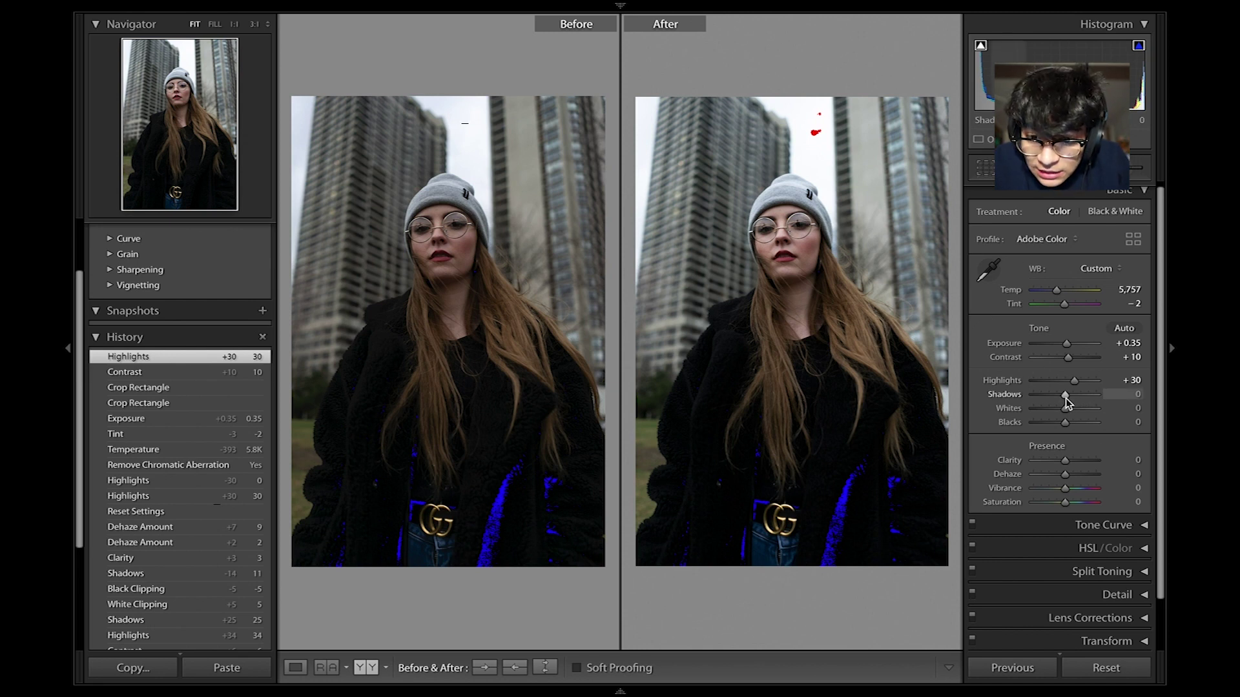
pyautogui.moveTo(1065, 398); pyautogui.dragTo(1069, 398)
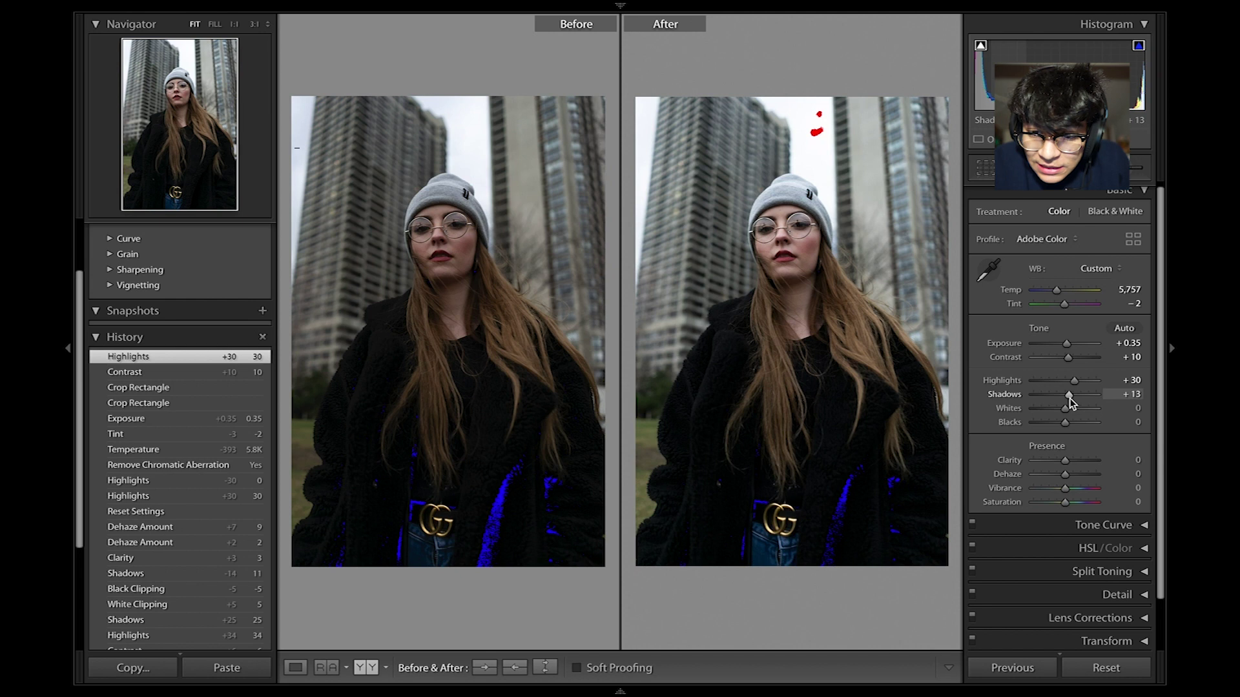
pyautogui.moveTo(1069, 398); pyautogui.dragTo(1069, 398)
pyautogui.doubleClick(1069, 395)
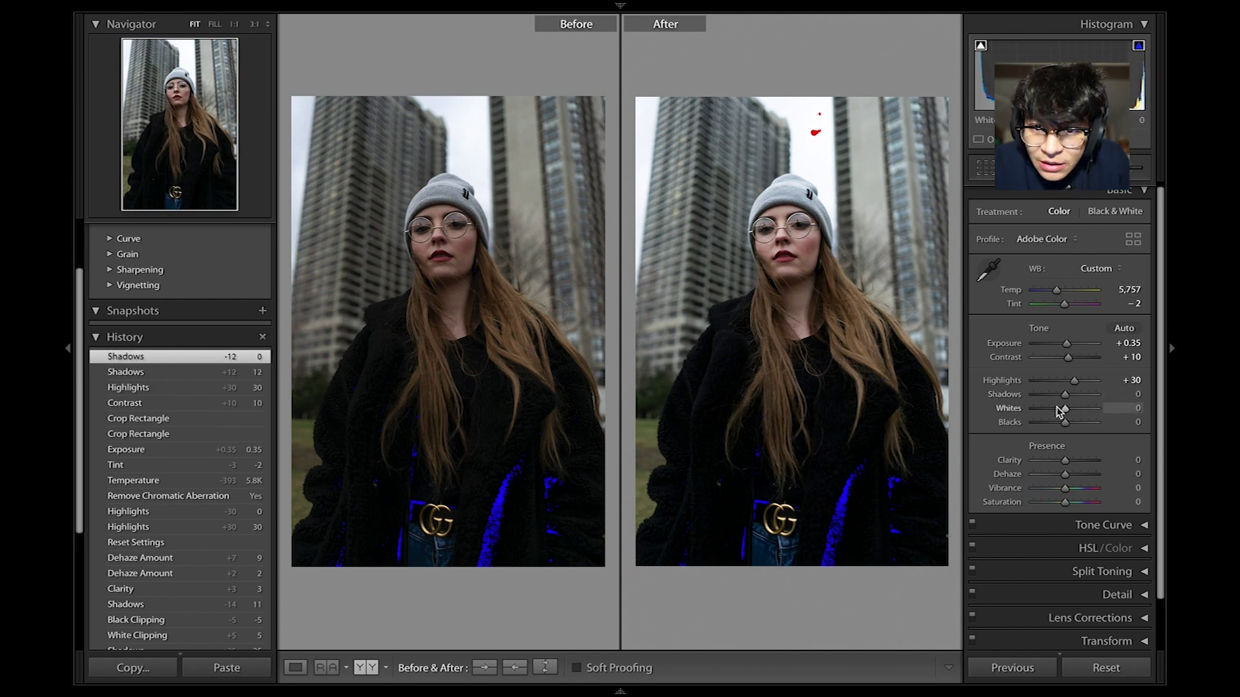
# Raise the photo's Whites to +9 and check the clipped sky above the hat at 1:1.
pyautogui.moveTo(1066, 409); pyautogui.dragTo(1070, 413)
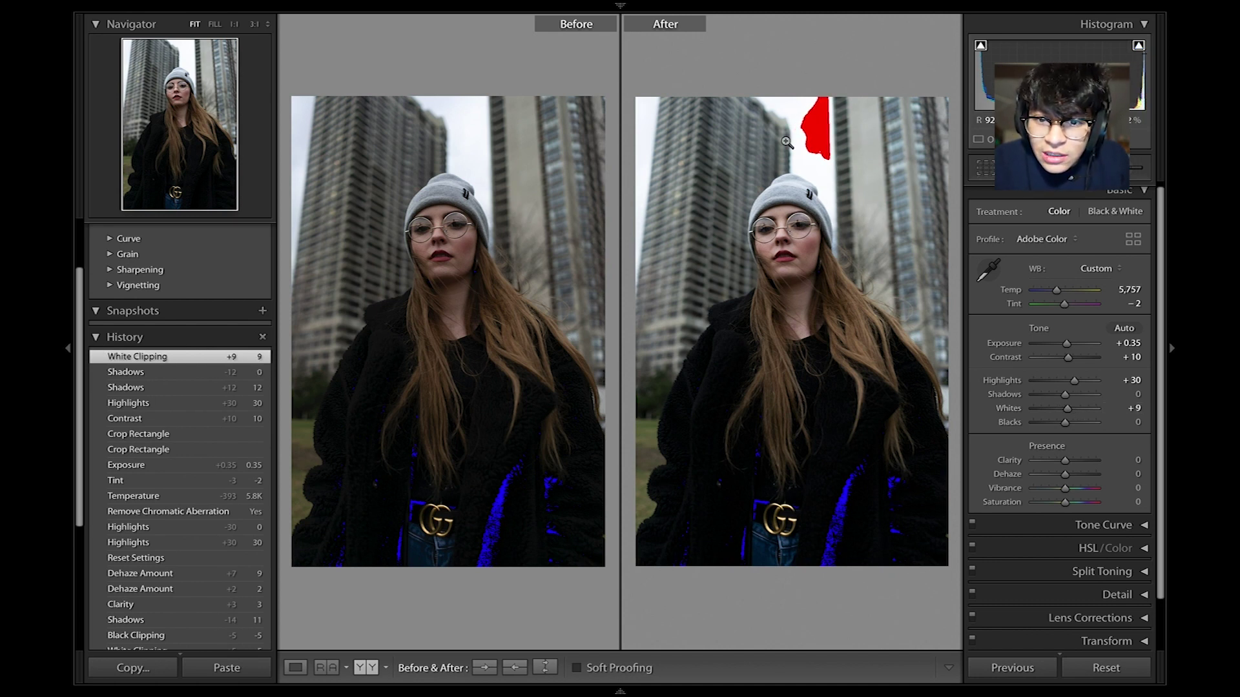
pyautogui.click(802, 157)
pyautogui.moveTo(825, 139); pyautogui.dragTo(812, 263)
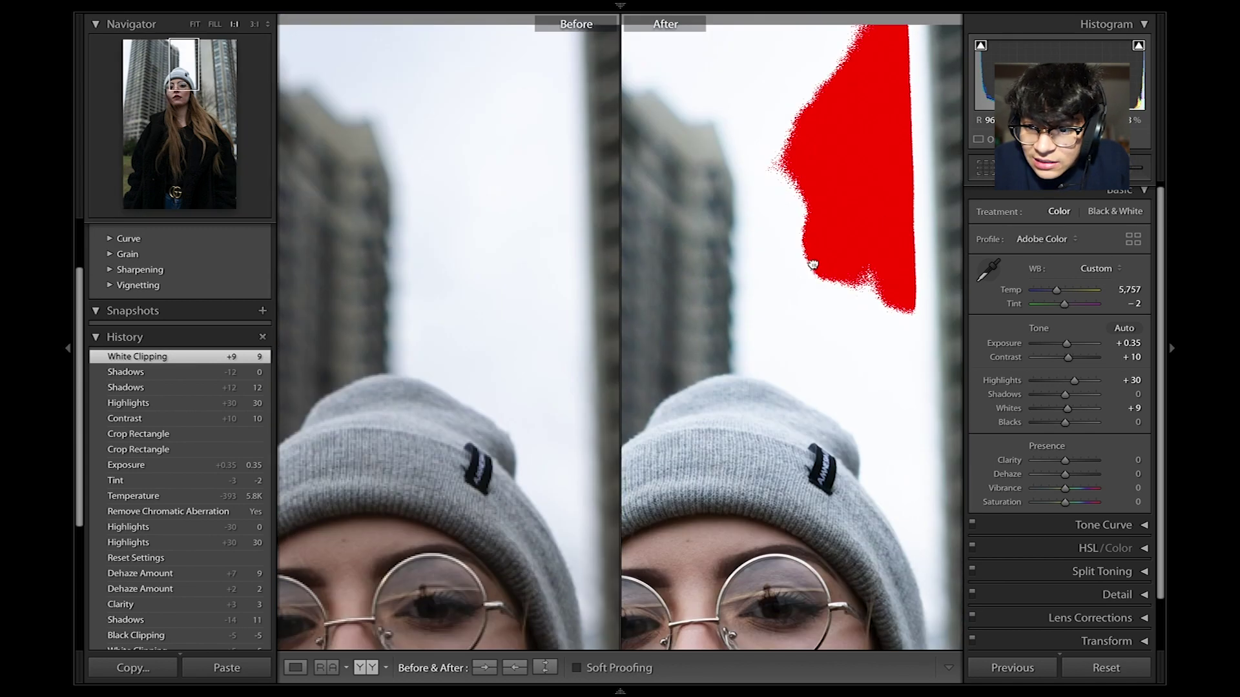
pyautogui.click(811, 229)
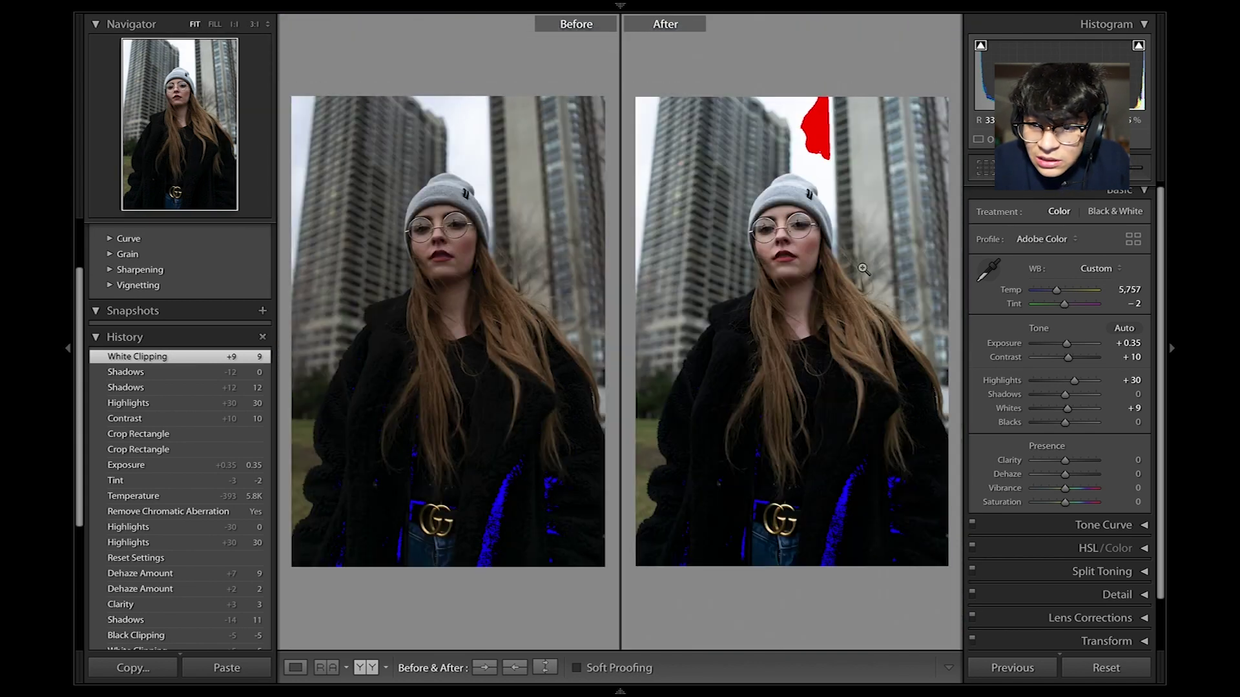
# Set Blacks to -4 and Shadows to +25, and check the dark coat's detail at 1:1.
pyautogui.moveTo(1065, 422); pyautogui.dragTo(1072, 398)
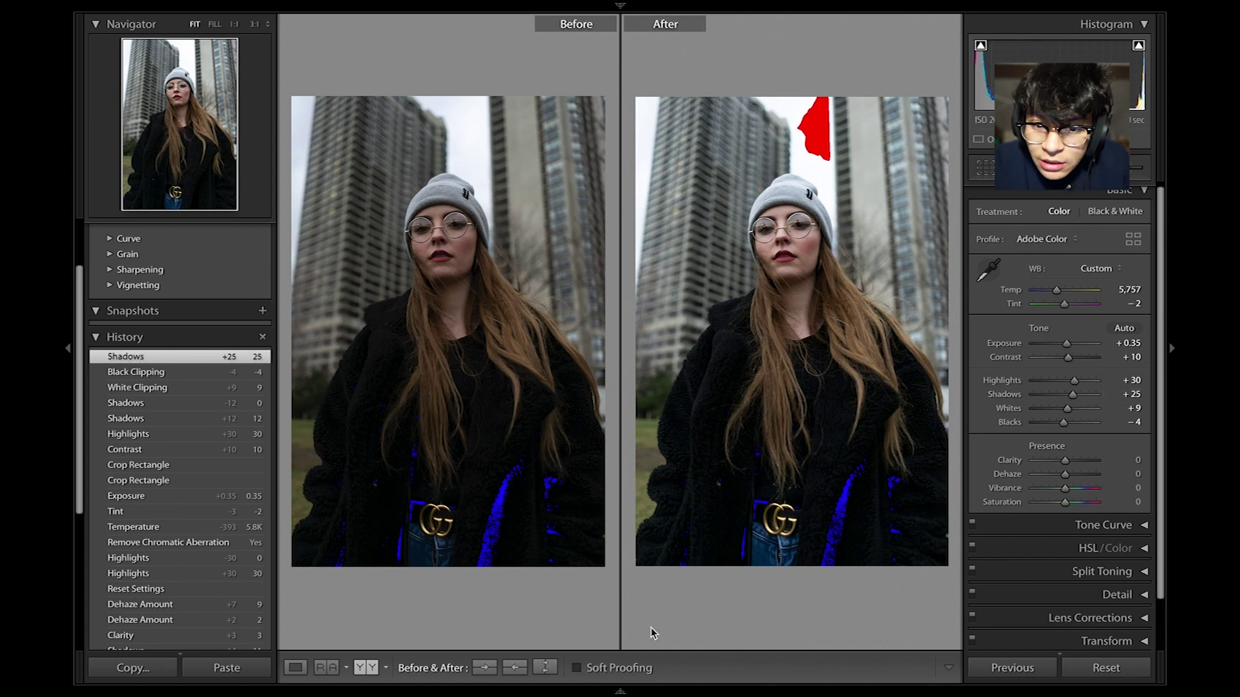
pyautogui.click(696, 476)
pyautogui.moveTo(697, 493); pyautogui.dragTo(777, 521)
pyautogui.click(773, 519)
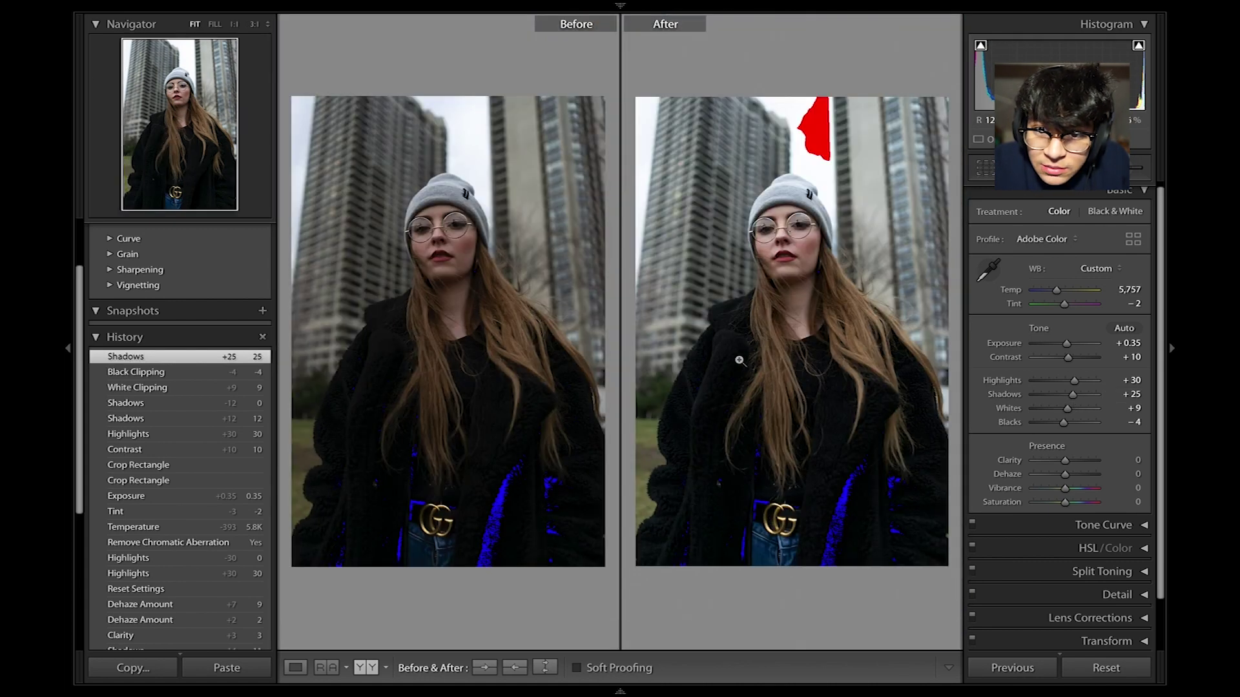
pyautogui.click(867, 554)
pyautogui.moveTo(874, 517); pyautogui.dragTo(922, 518)
pyautogui.moveTo(839, 450); pyautogui.dragTo(872, 594)
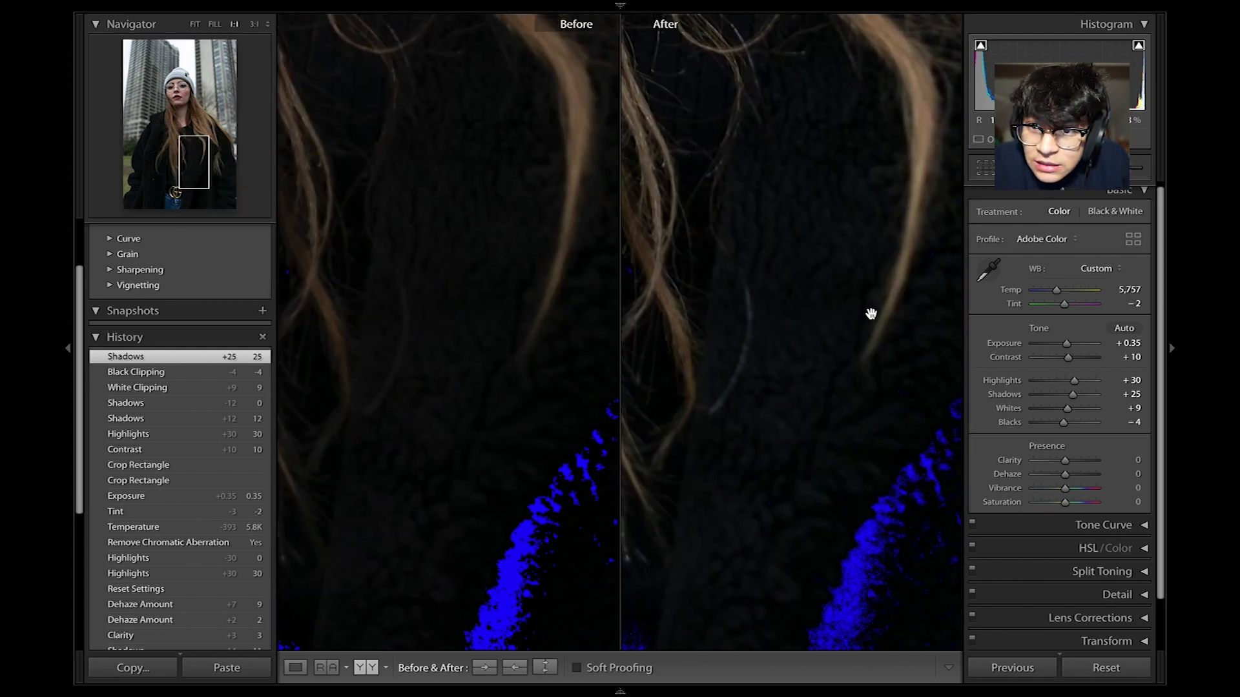
pyautogui.click(865, 460)
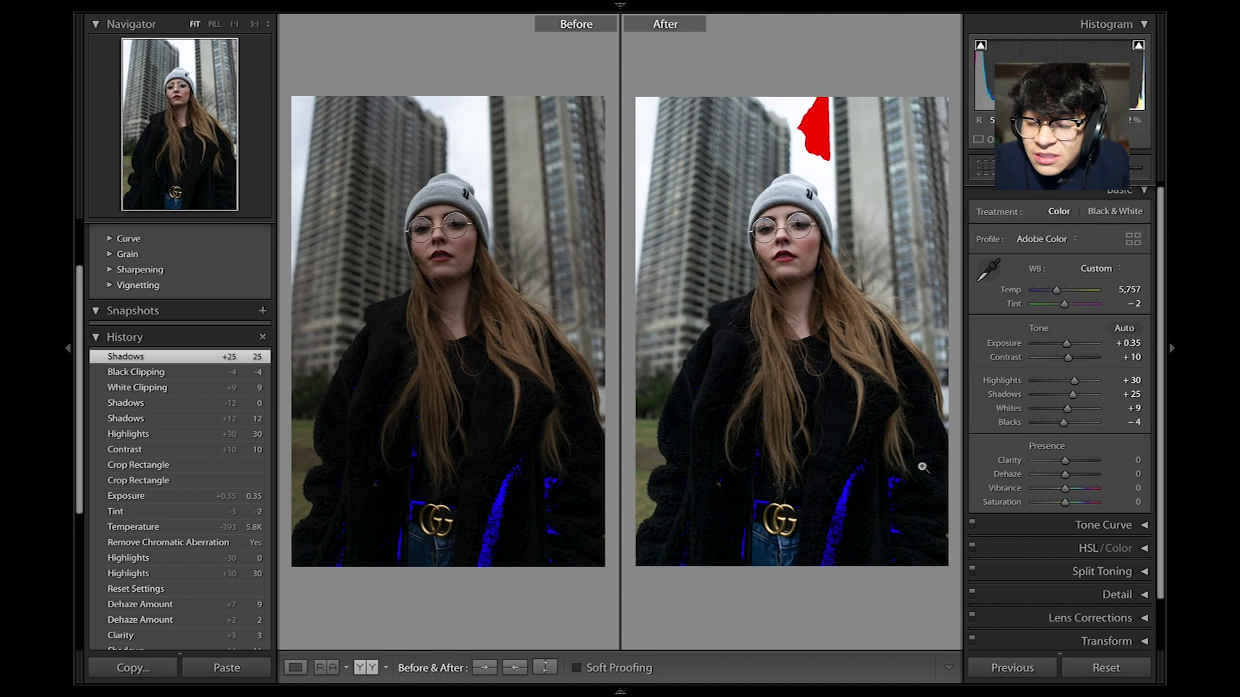
# Turn the shadow and highlight clipping warnings off to view the edited photo, and turn both back on.
pyautogui.click(981, 46)
pyautogui.click(1139, 46)
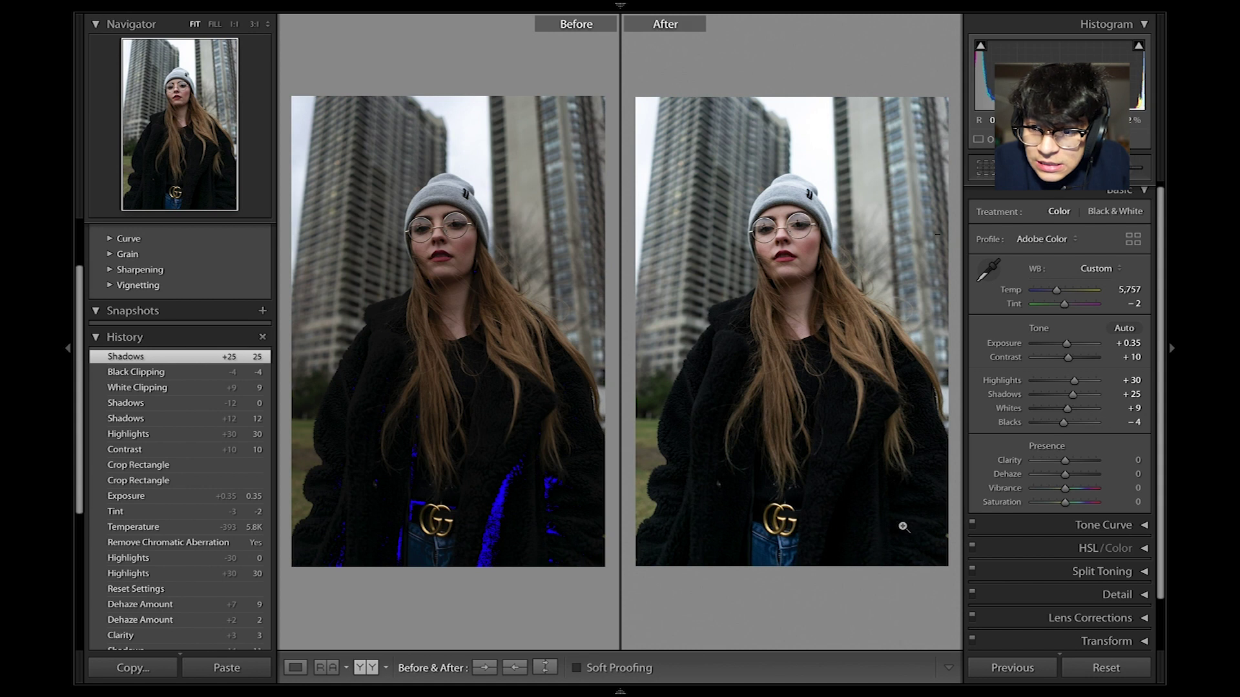
pyautogui.click(980, 45)
pyautogui.click(1139, 46)
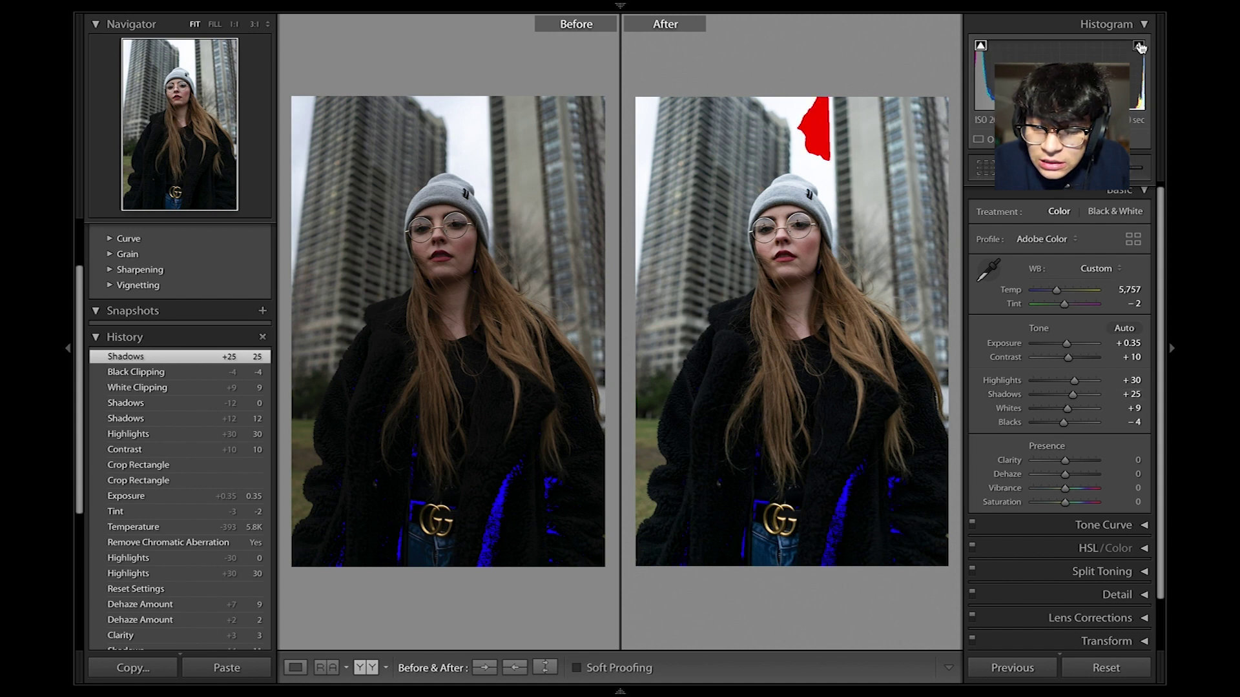
# Set the photo's Clarity to +12 and temporarily enlarge the before and after comparison.
pyautogui.moveTo(1065, 463); pyautogui.dragTo(1070, 465)
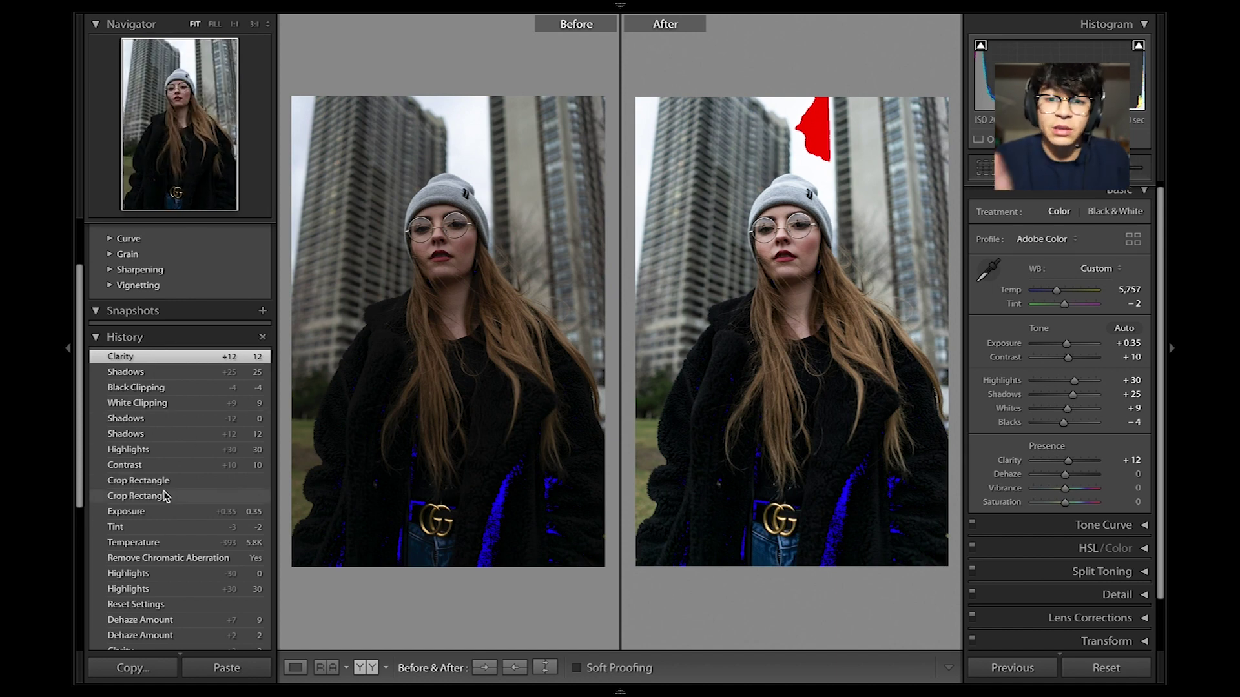
pyautogui.click(67, 349)
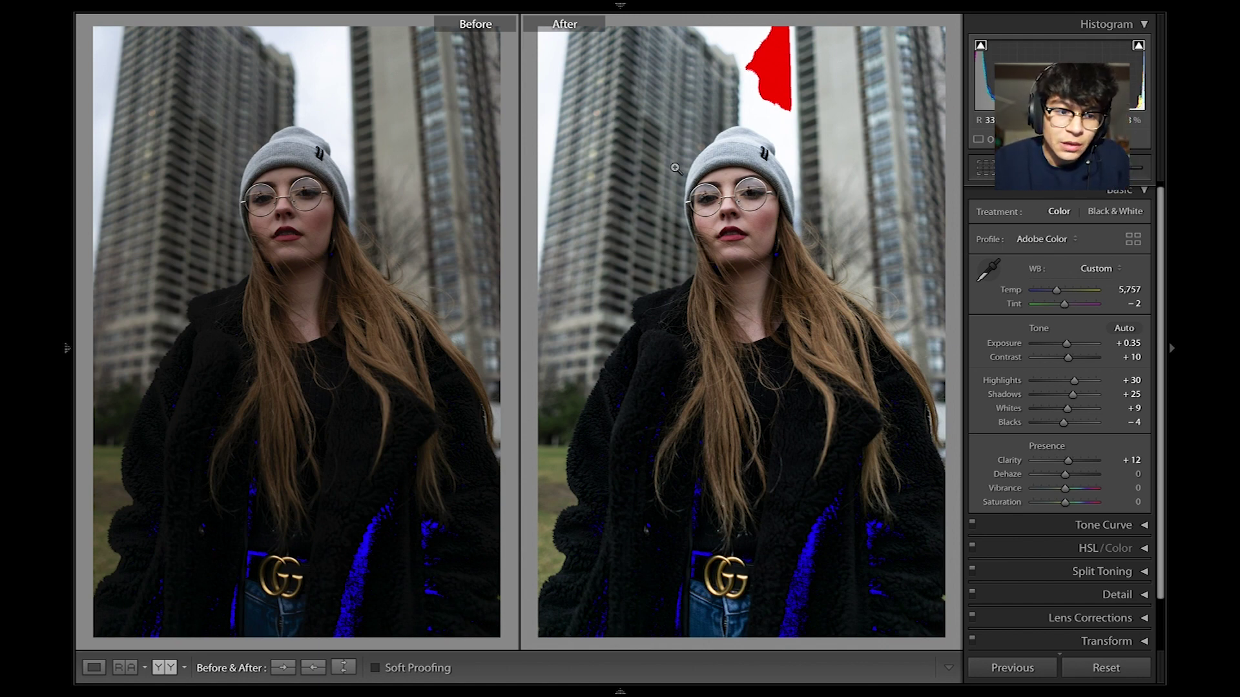
pyautogui.press('Right')
pyautogui.press('Right')
pyautogui.press('Right')
pyautogui.press('Right')
pyautogui.press('Right')
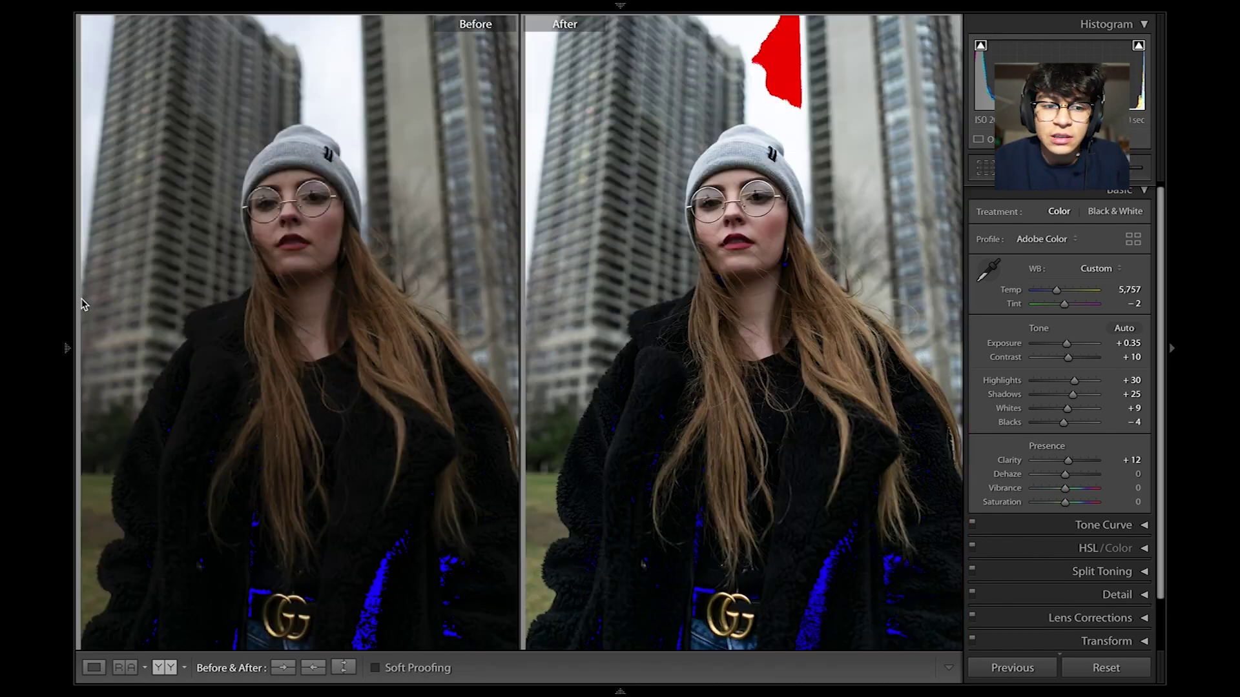
pyautogui.press('Right')
pyautogui.click(67, 349)
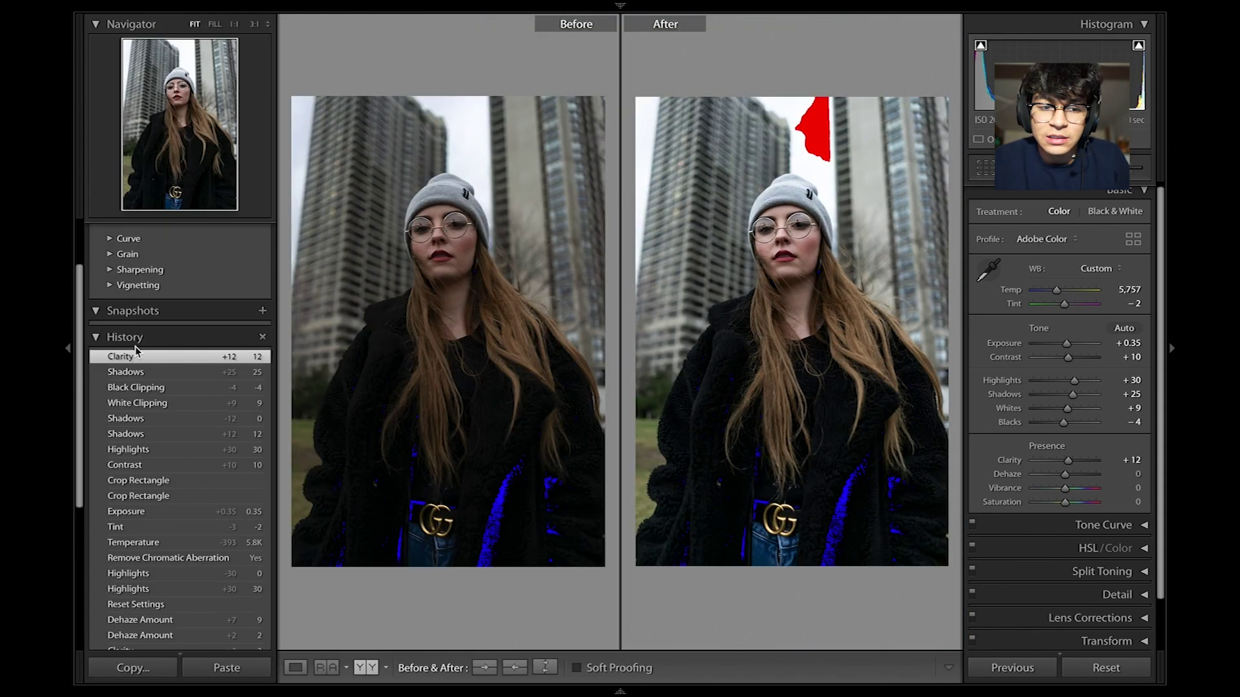
# Compare the photo with and without the Clarity change using its edit history, ending on the Clarity state.
pyautogui.click(233, 373)
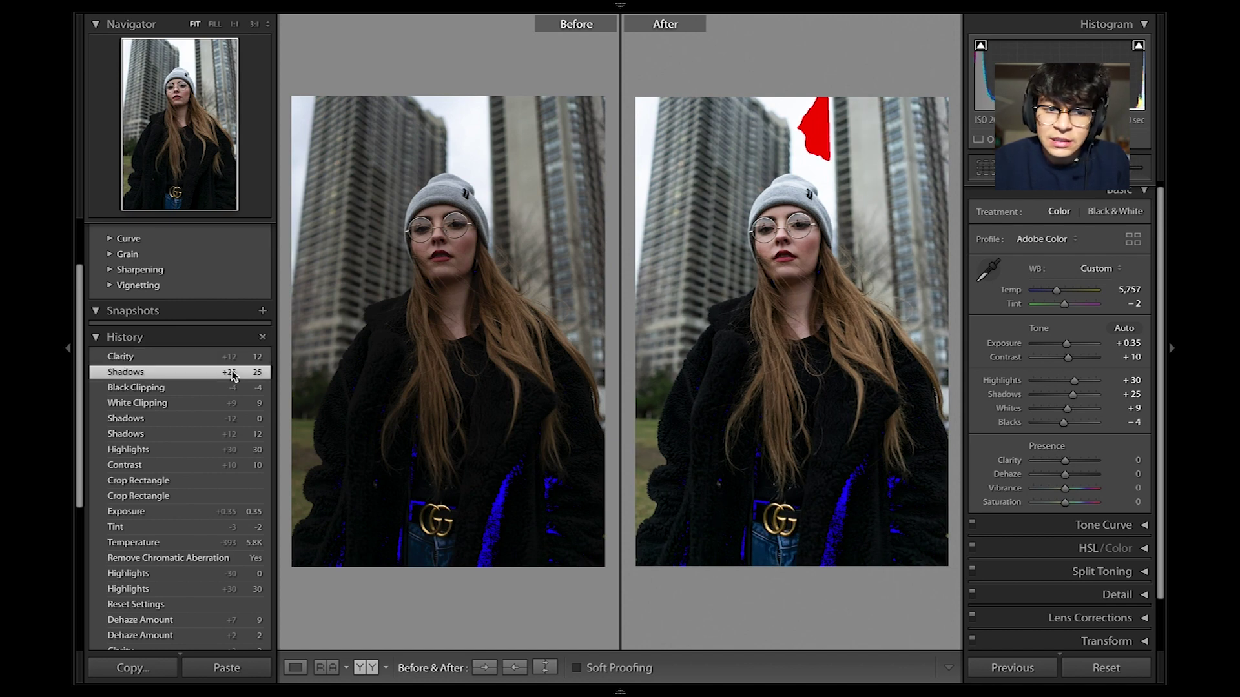
pyautogui.click(228, 359)
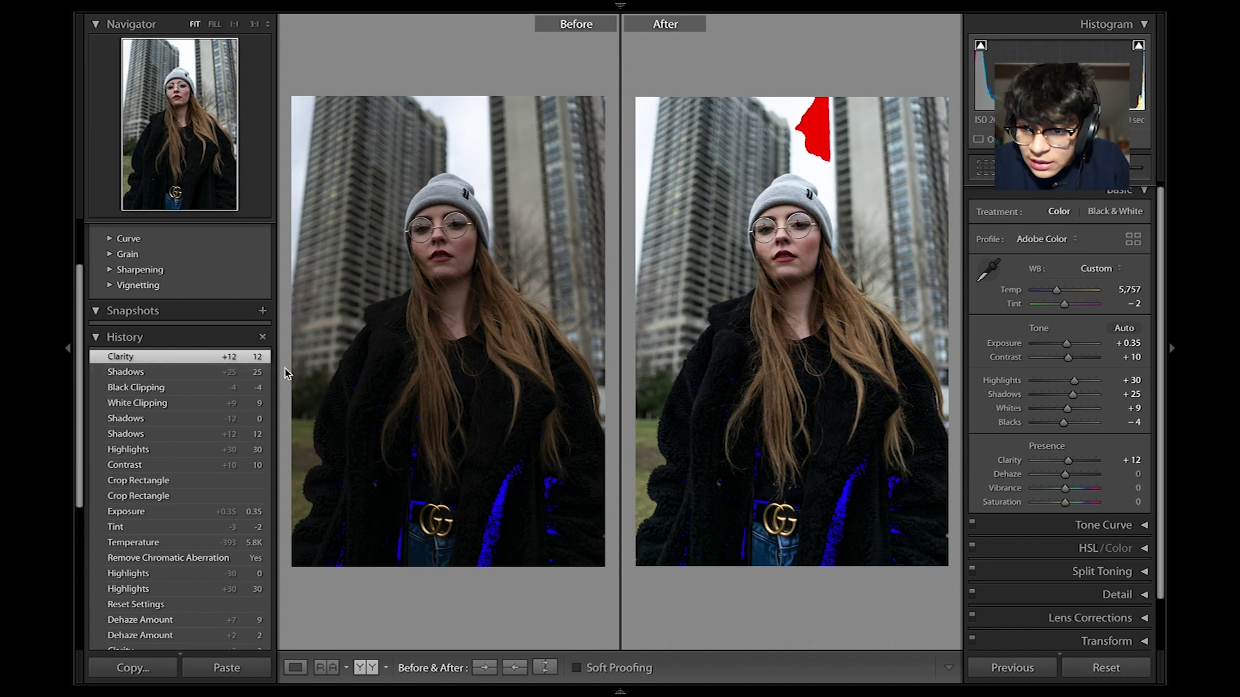
pyautogui.click(235, 373)
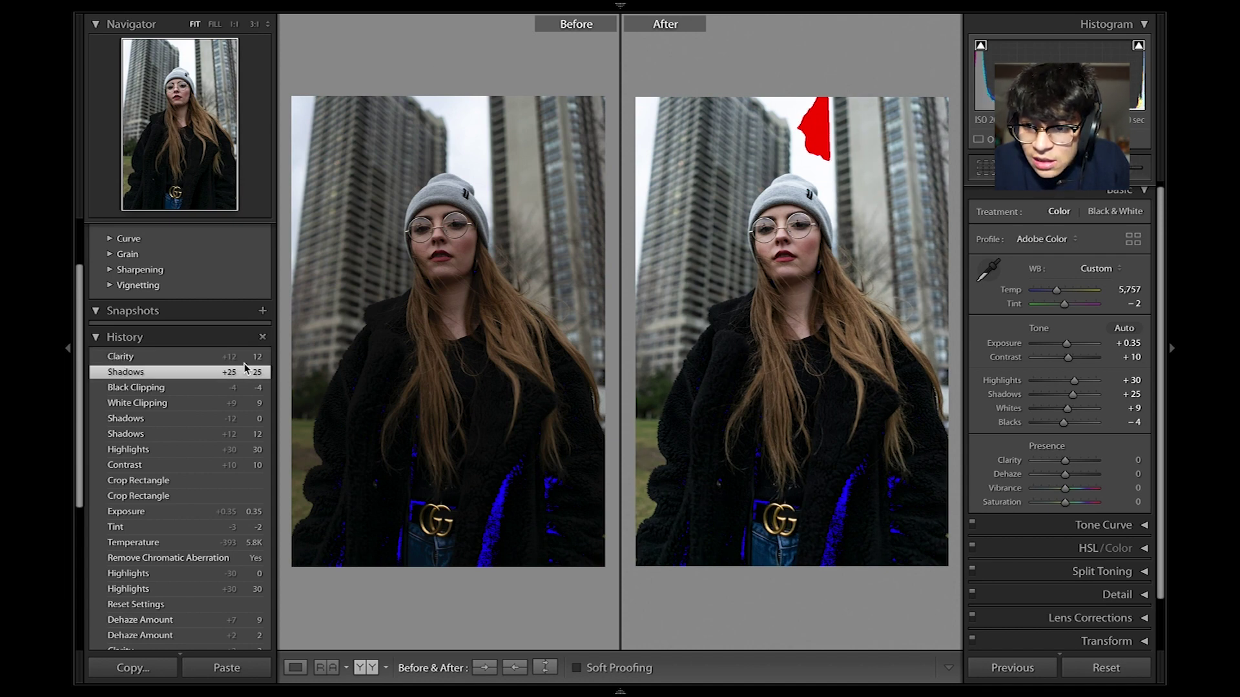
pyautogui.click(244, 357)
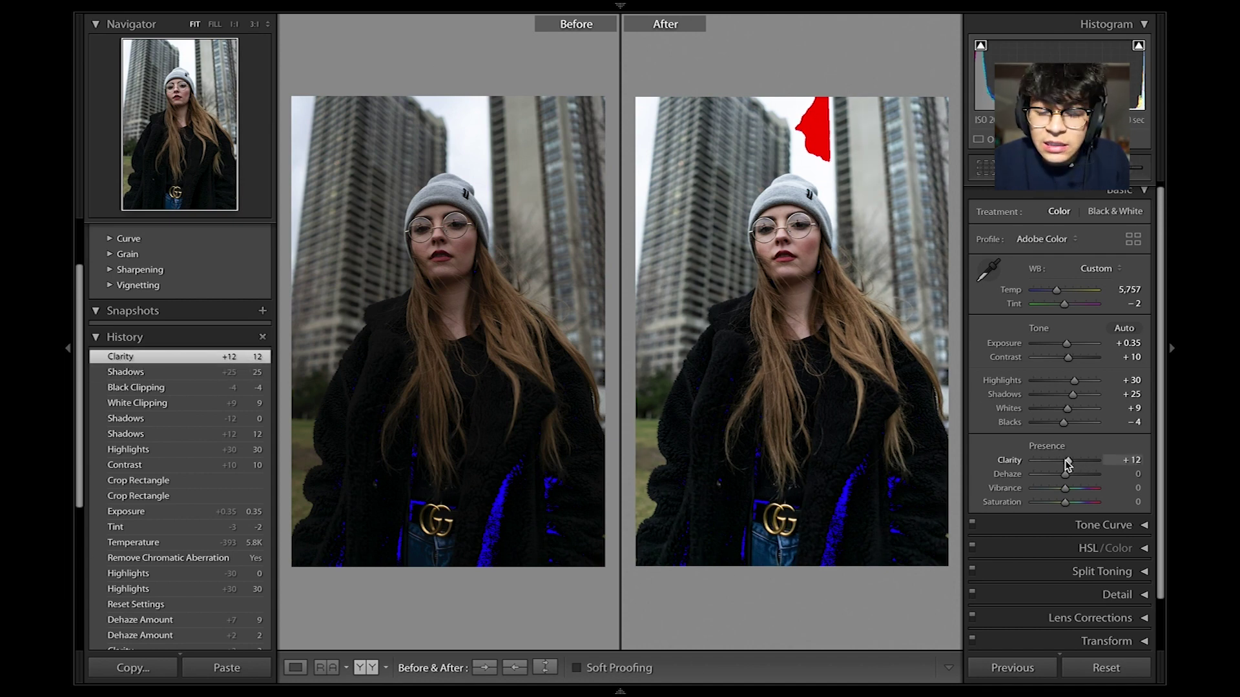
# Lower Clarity to +8 and compare it with the Clarity +12 and Shadows history states, ending on the +8 state.
pyautogui.moveTo(1069, 465); pyautogui.dragTo(1067, 463)
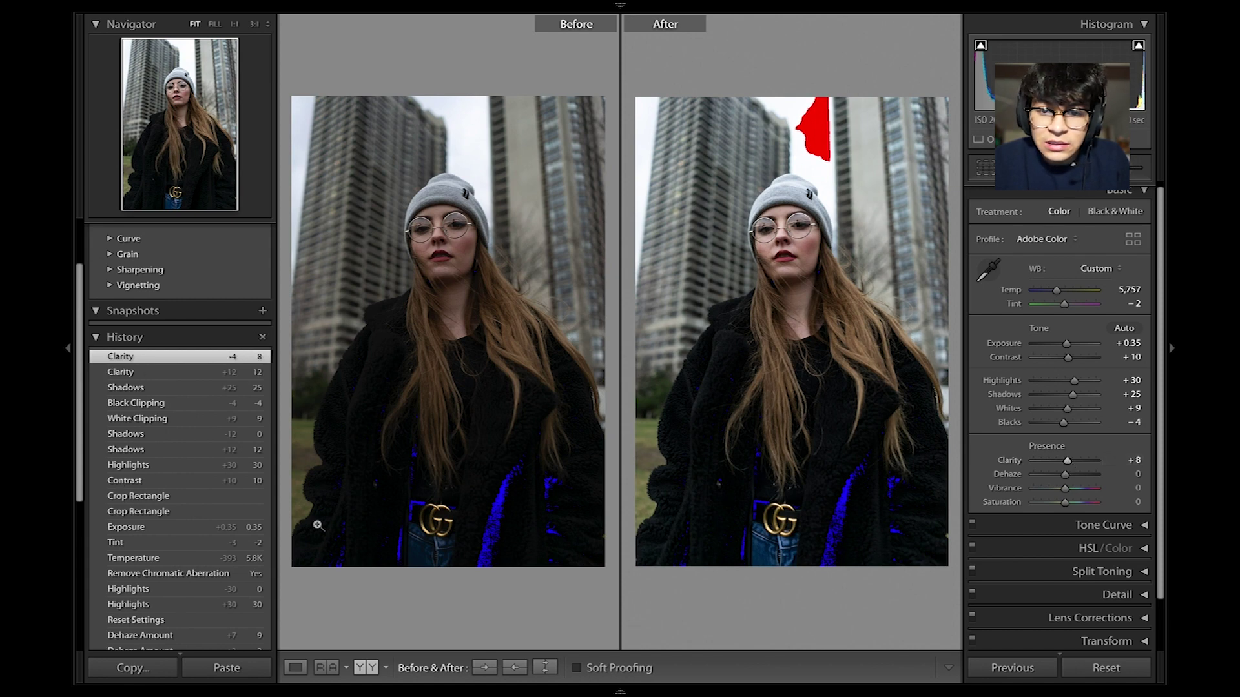
pyautogui.click(202, 387)
pyautogui.click(206, 357)
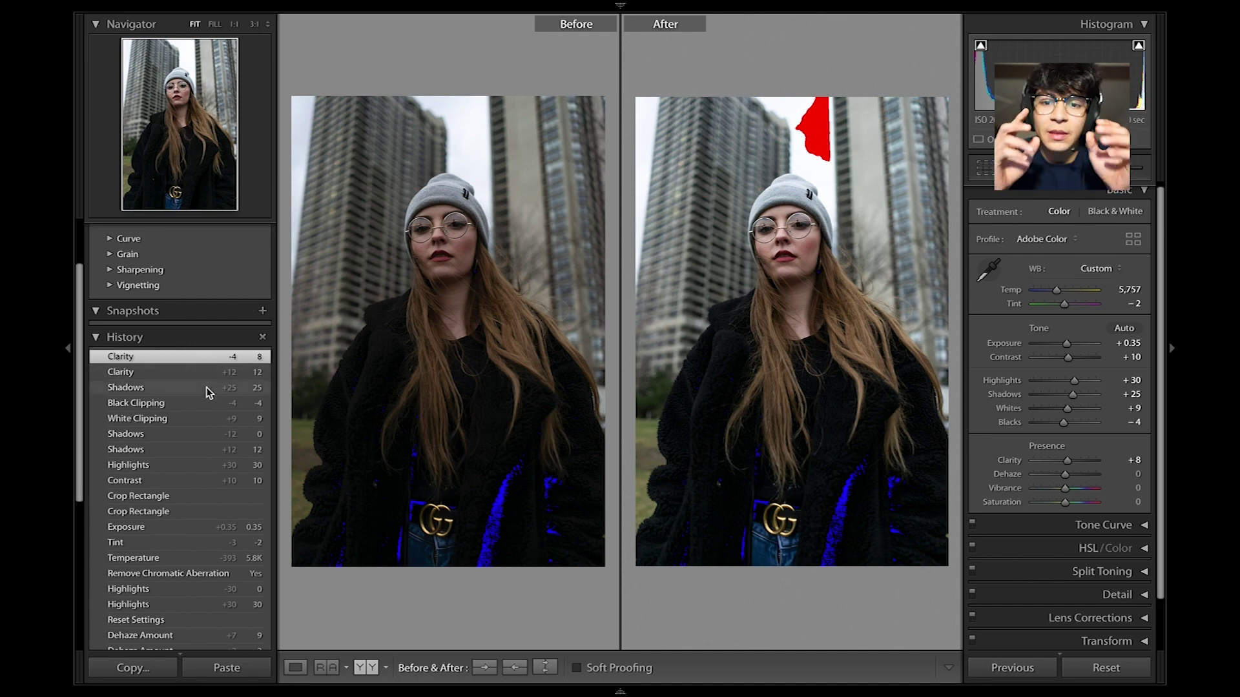
pyautogui.click(206, 387)
pyautogui.click(218, 359)
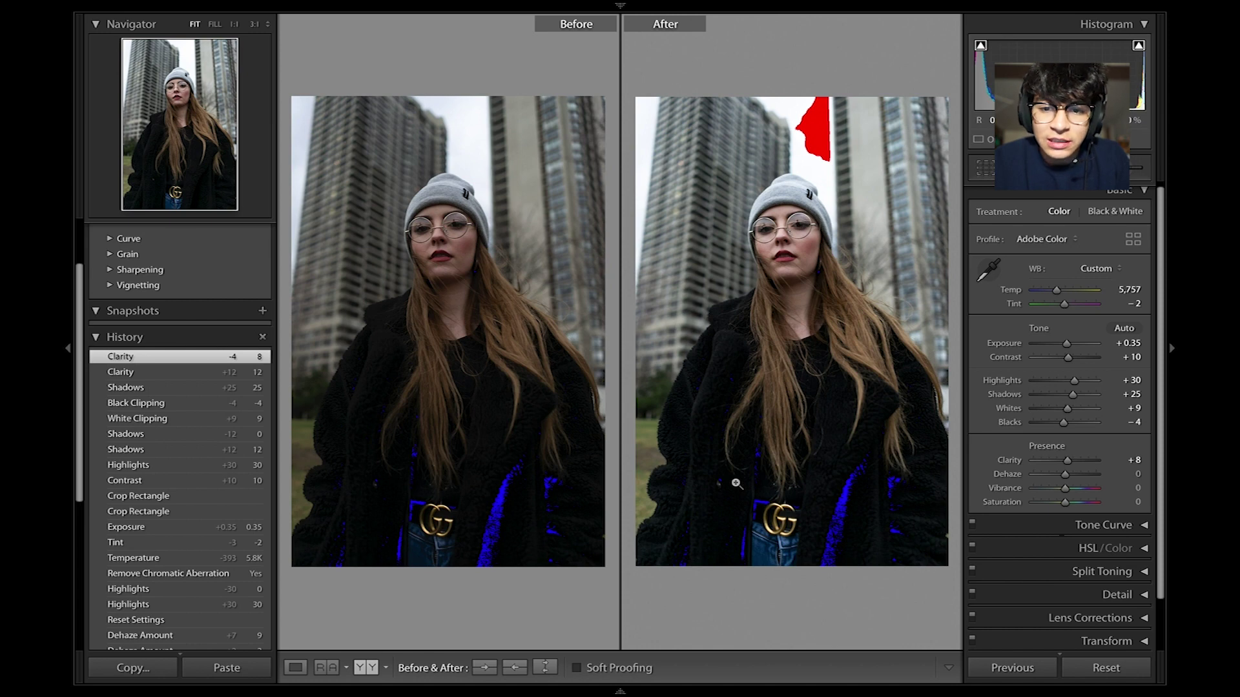
pyautogui.click(232, 373)
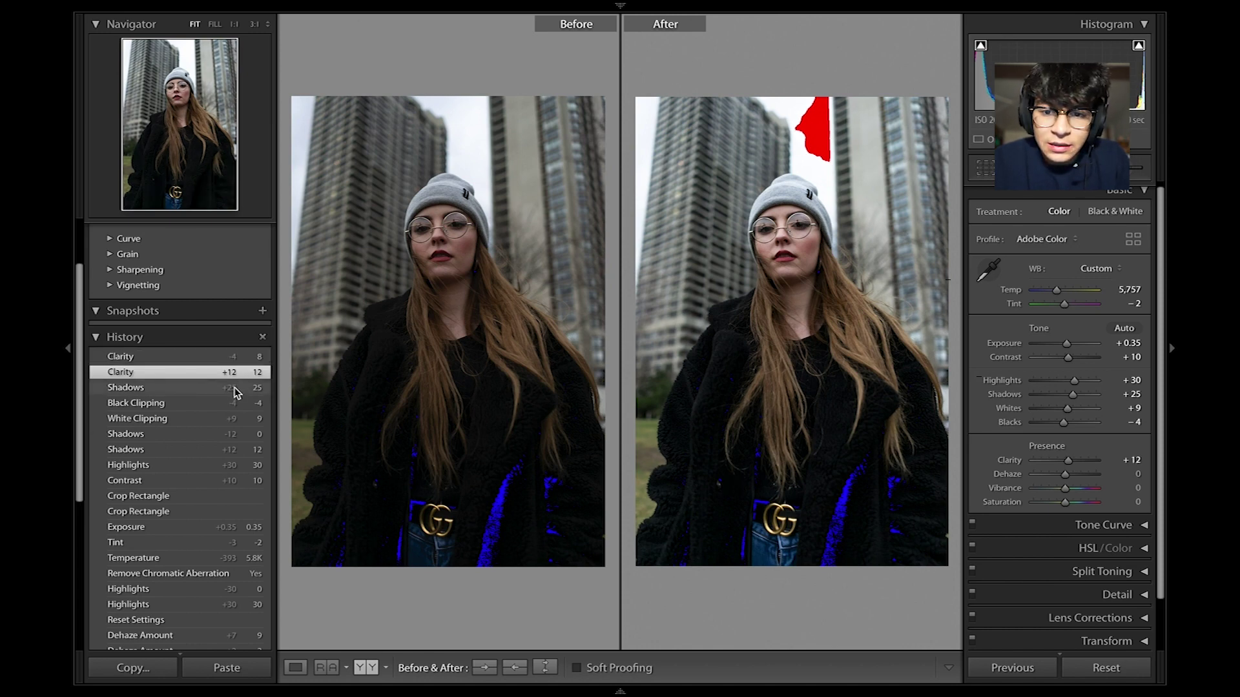
pyautogui.click(234, 388)
pyautogui.click(249, 373)
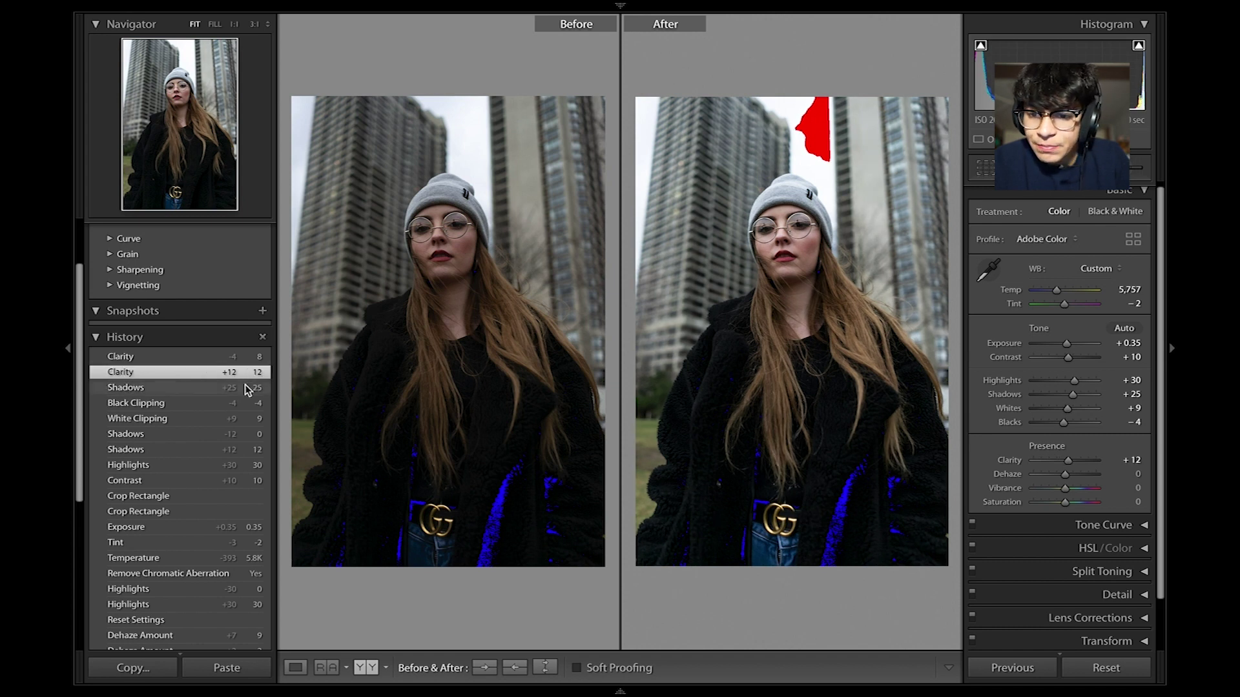
pyautogui.click(247, 388)
pyautogui.click(251, 358)
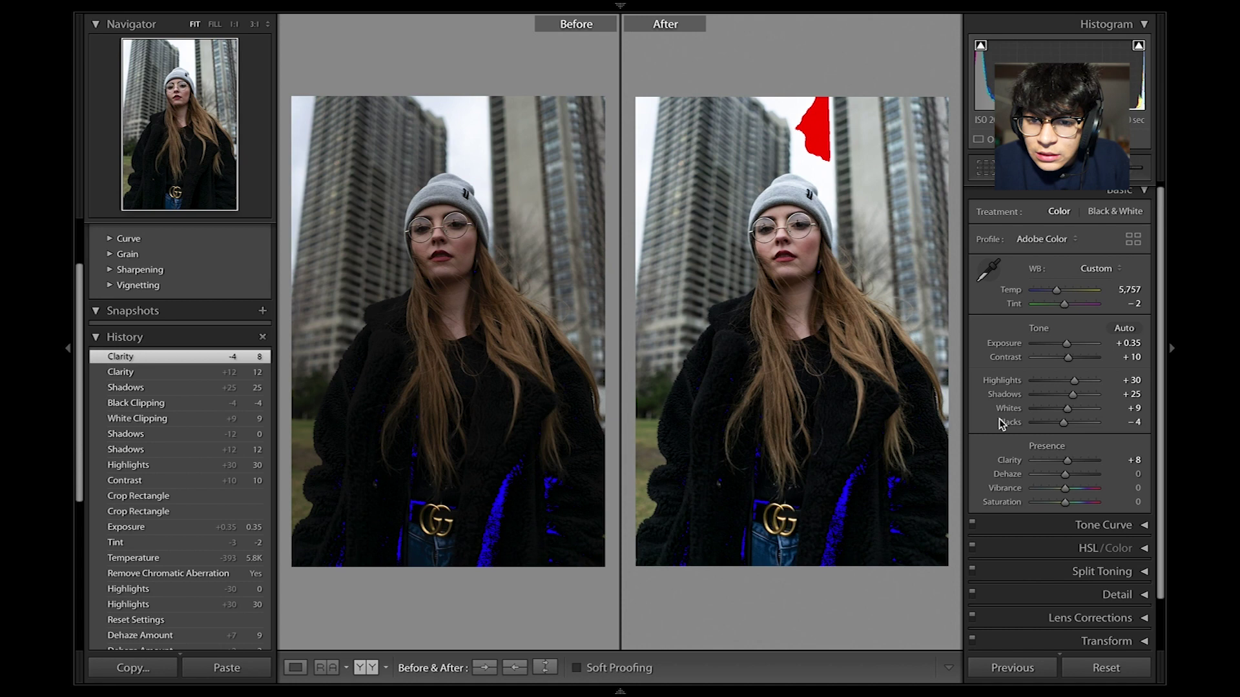
# Set Dehaze to +7 and compare the photo with its previous history state, returning to the dehazed version.
pyautogui.scroll(-1, 1001, 425)
pyautogui.moveTo(1066, 476); pyautogui.dragTo(1071, 476)
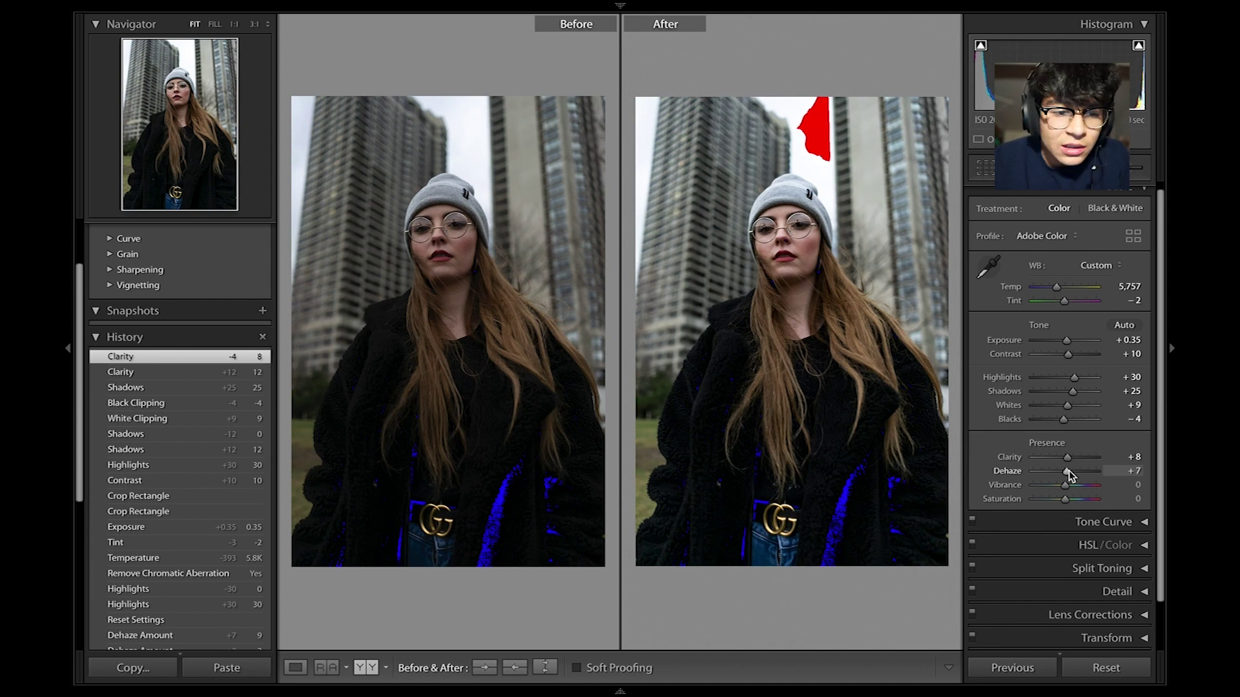
pyautogui.moveTo(1069, 476); pyautogui.dragTo(1069, 475)
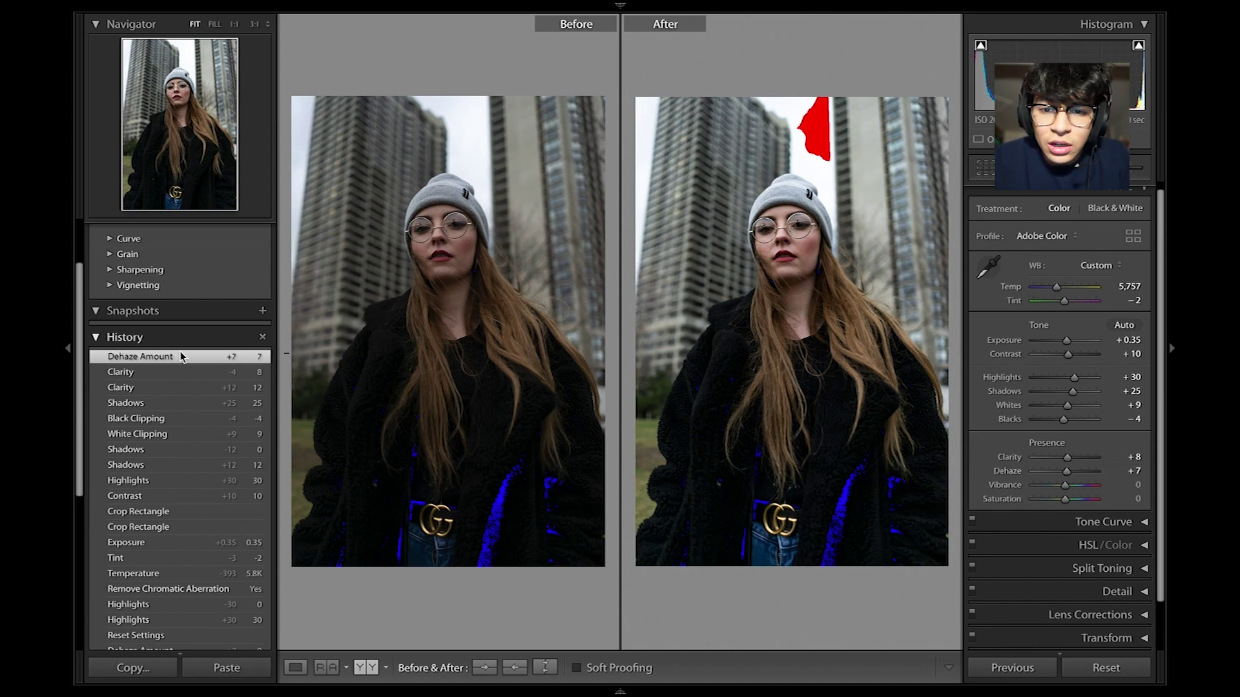
pyautogui.click(180, 372)
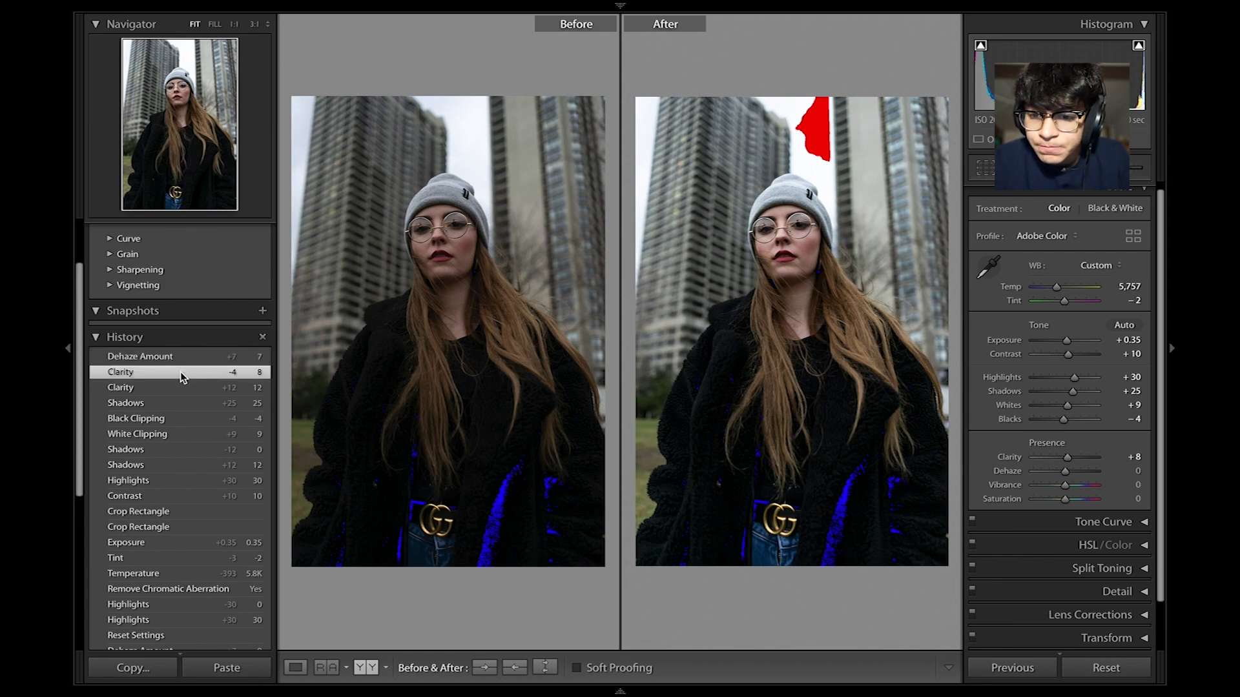
pyautogui.click(181, 359)
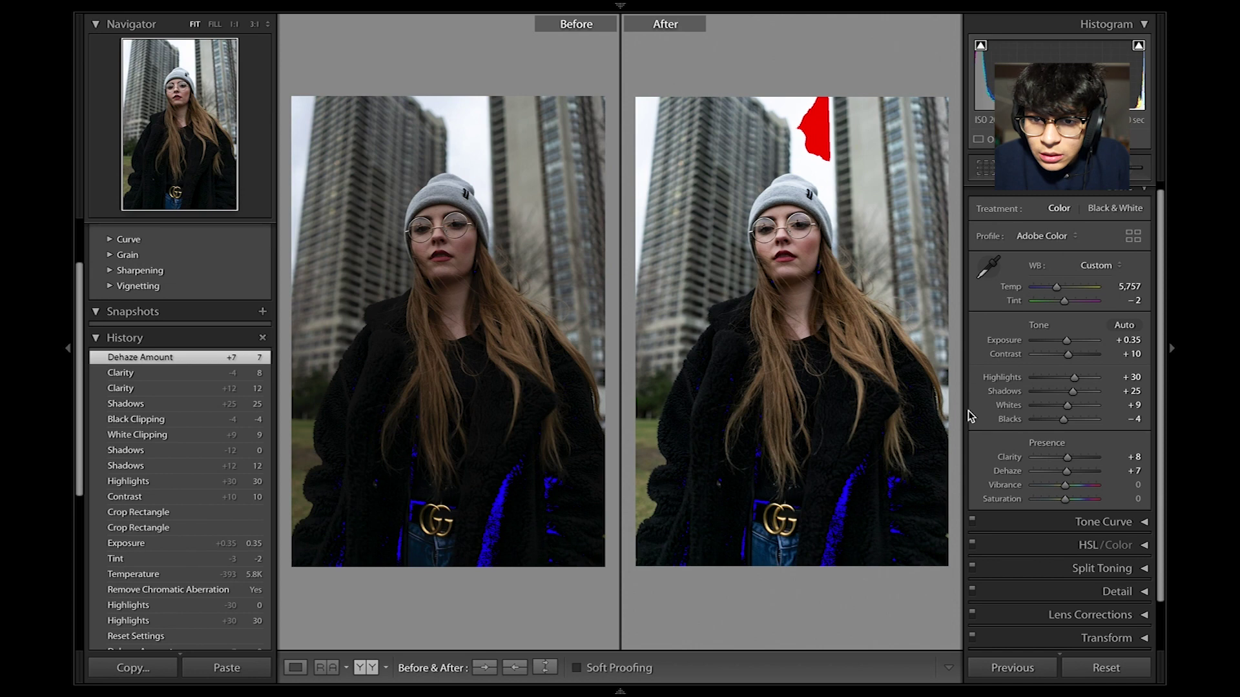
# Raise the photo's Vibrance to +18 while checking the face and hair at 1:1.
pyautogui.scroll(-1, 1032, 489)
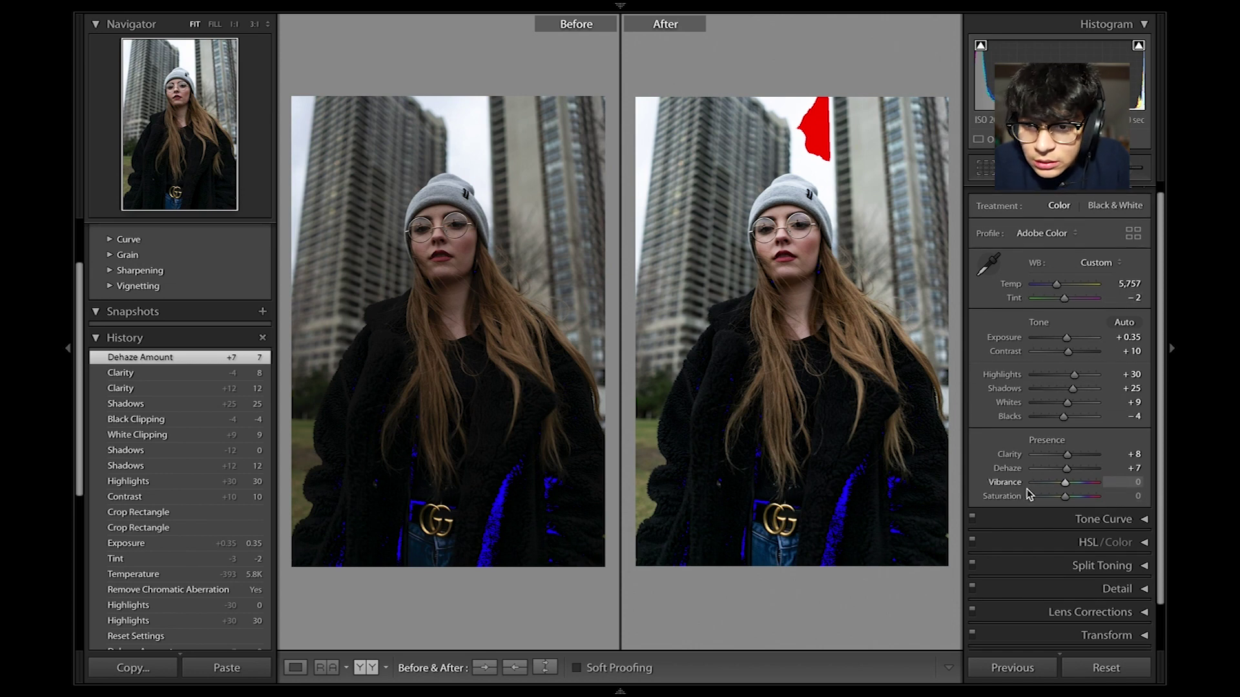
pyautogui.click(723, 264)
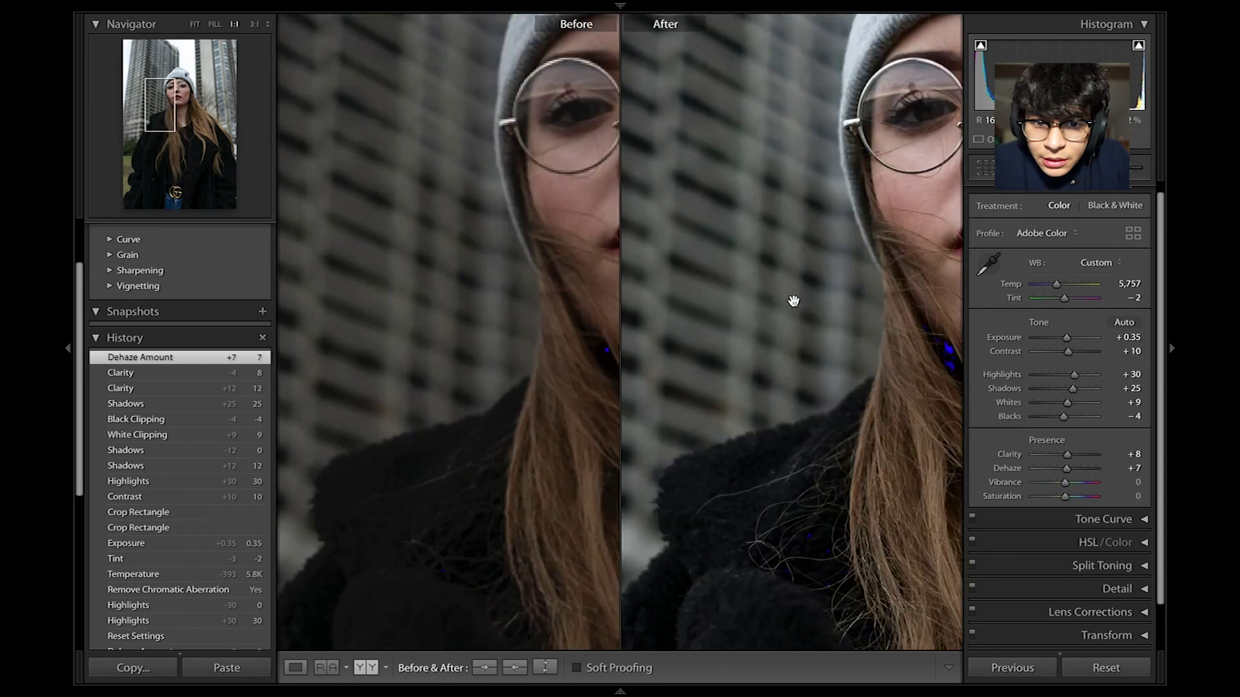
pyautogui.moveTo(1065, 483); pyautogui.dragTo(1072, 485)
pyautogui.moveTo(828, 368); pyautogui.dragTo(767, 385)
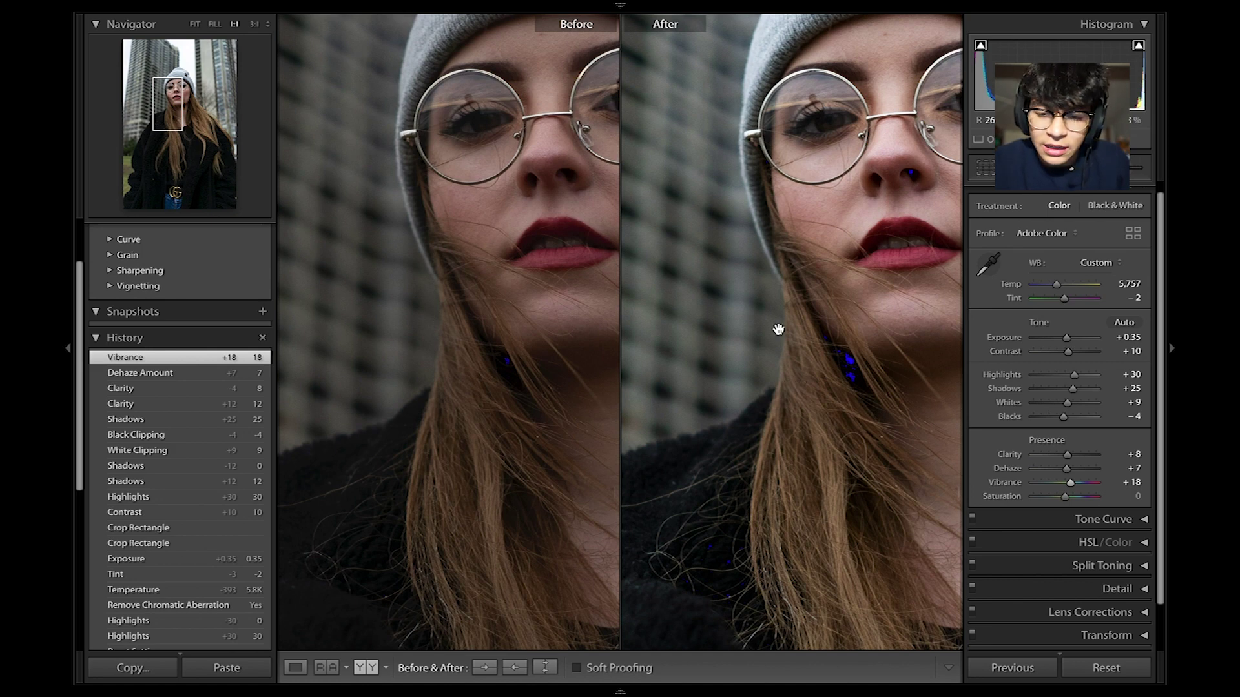
pyautogui.click(794, 247)
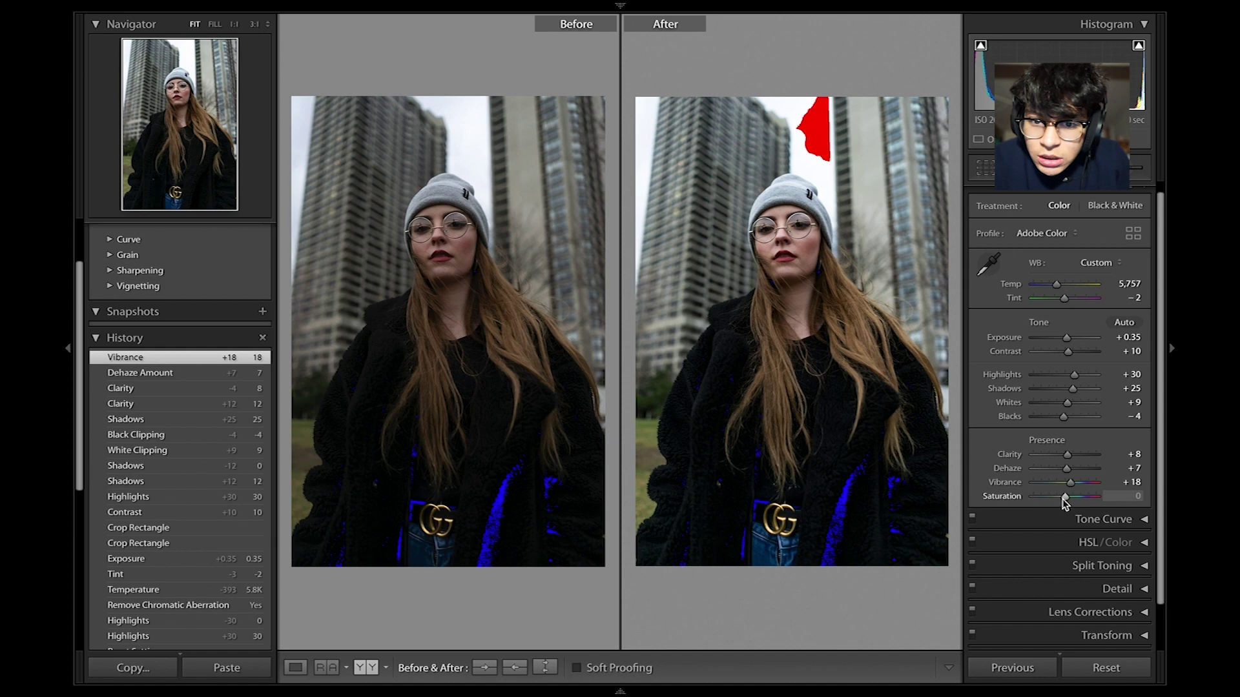
# Reduce the photo's Saturation to -7 and check the face's skin tones at 1:1.
pyautogui.moveTo(1064, 498); pyautogui.dragTo(1062, 499)
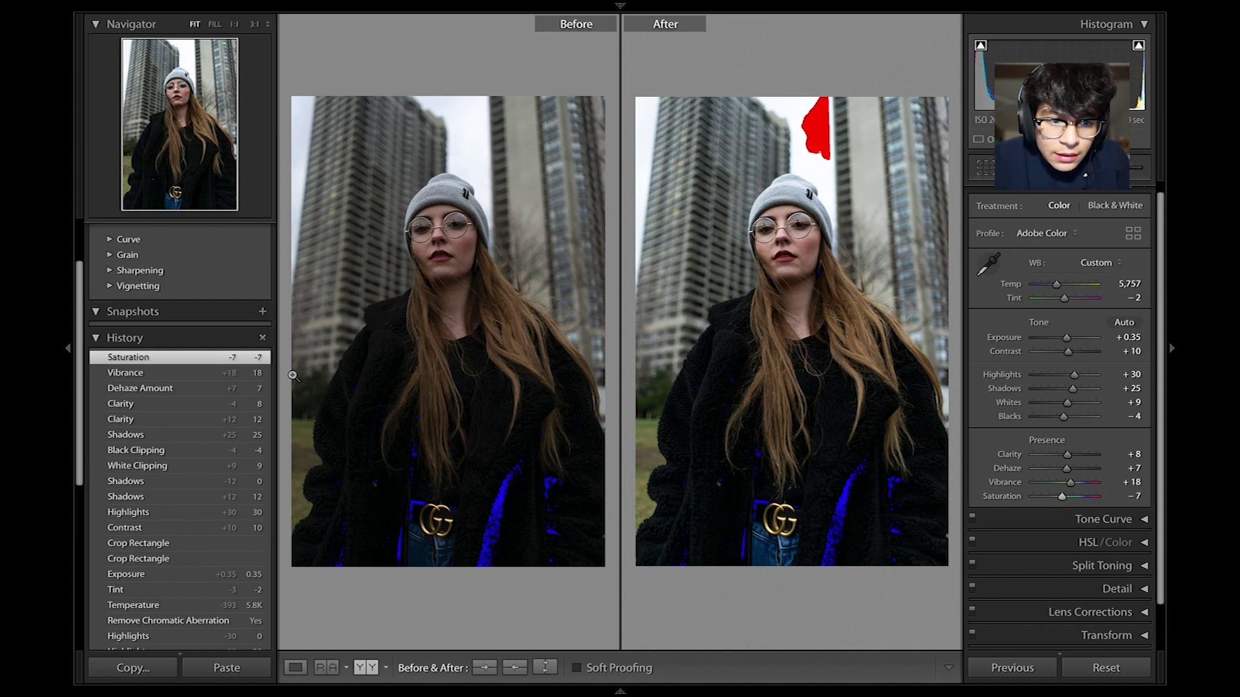
pyautogui.moveTo(840, 273); pyautogui.dragTo(810, 401)
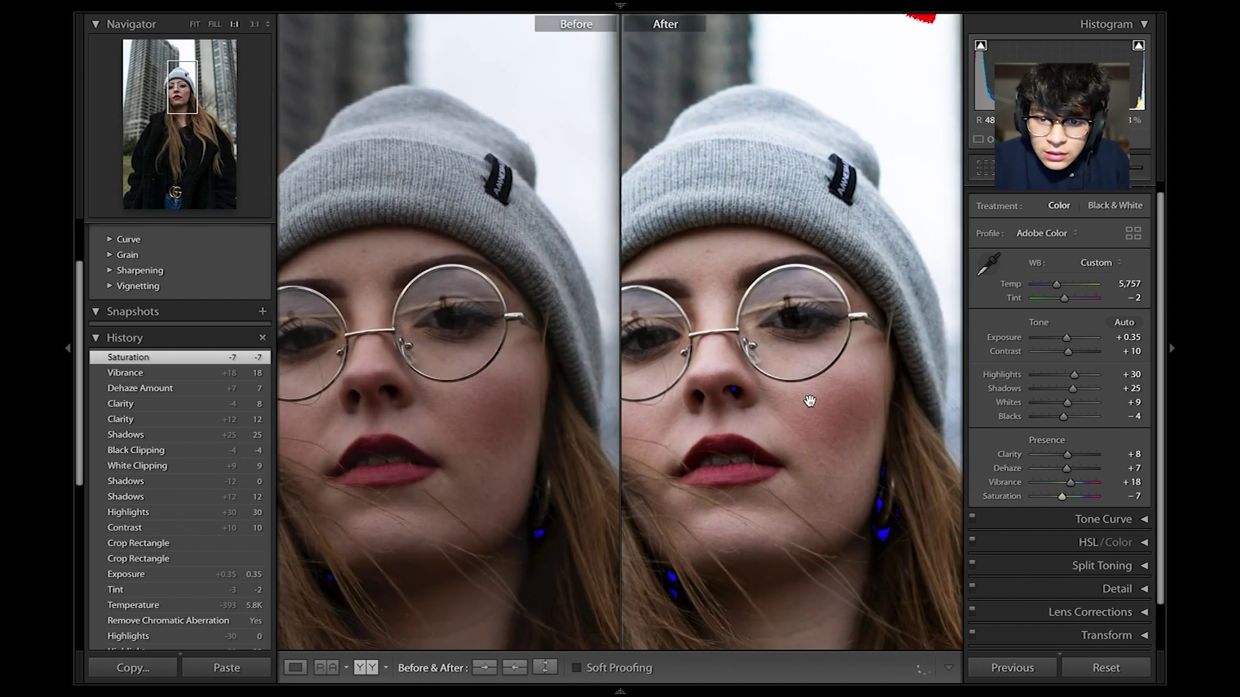
# Compare the Saturation -7 edit with the Clarity +8 history state, returning to the Saturation state and viewing the whole photo.
pyautogui.click(161, 403)
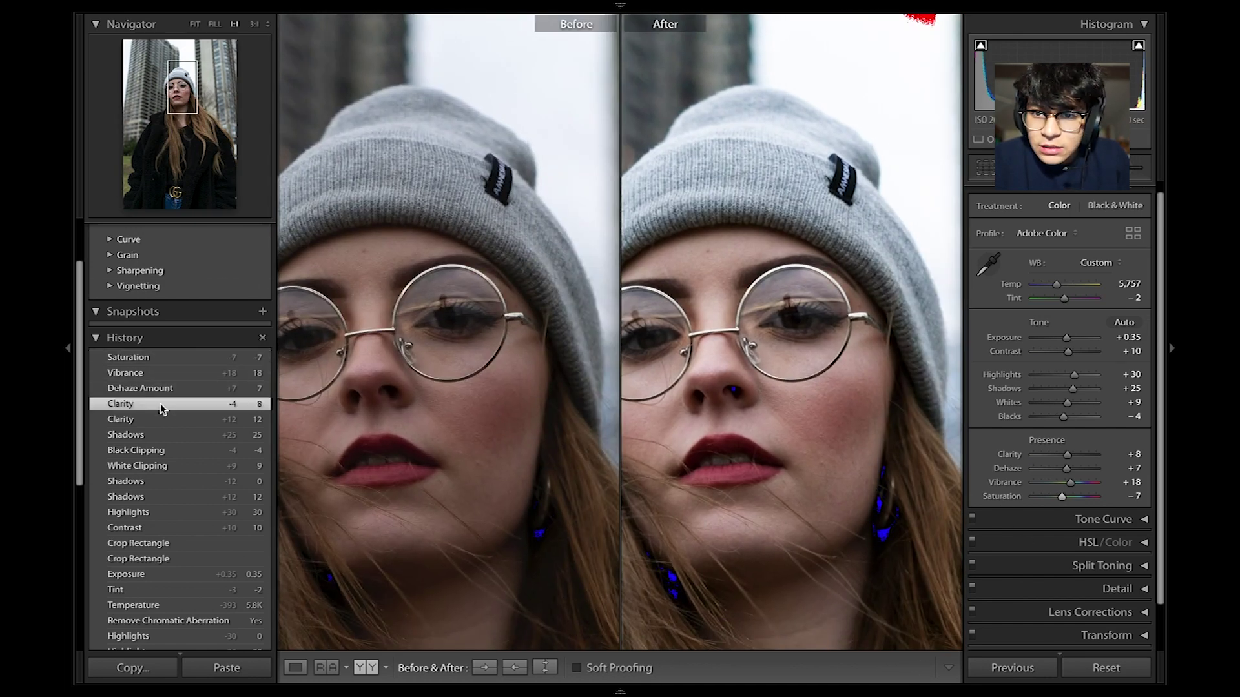
pyautogui.click(180, 359)
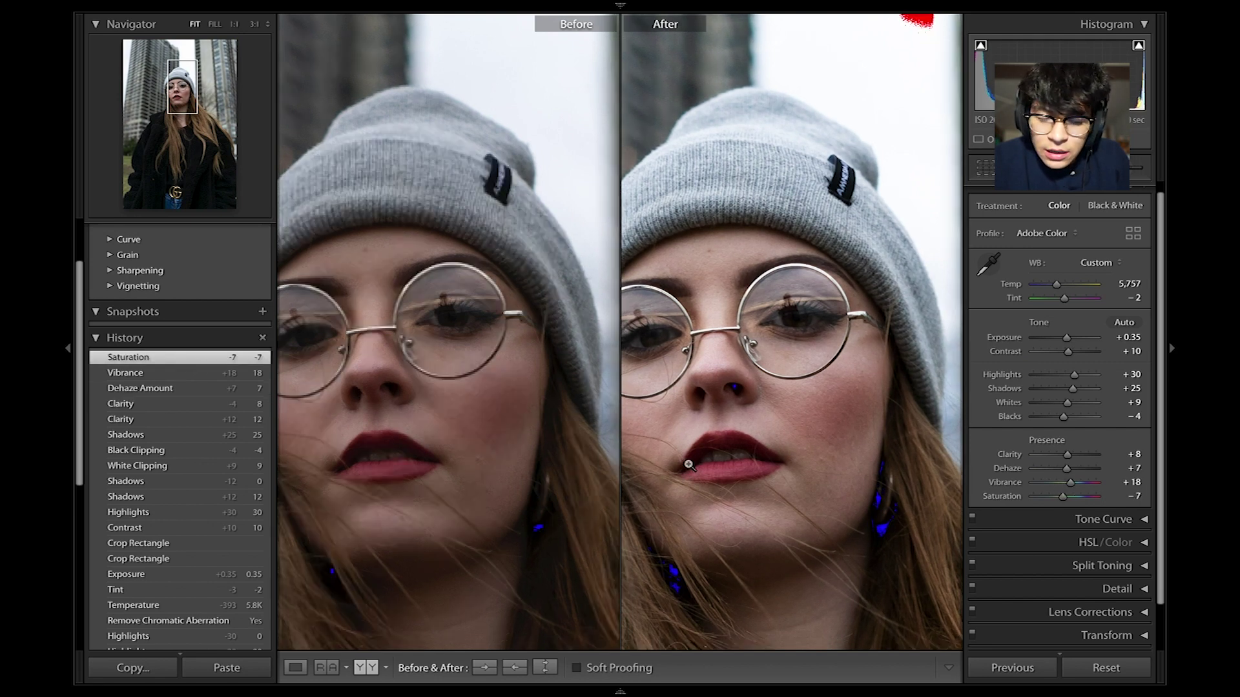
pyautogui.click(689, 465)
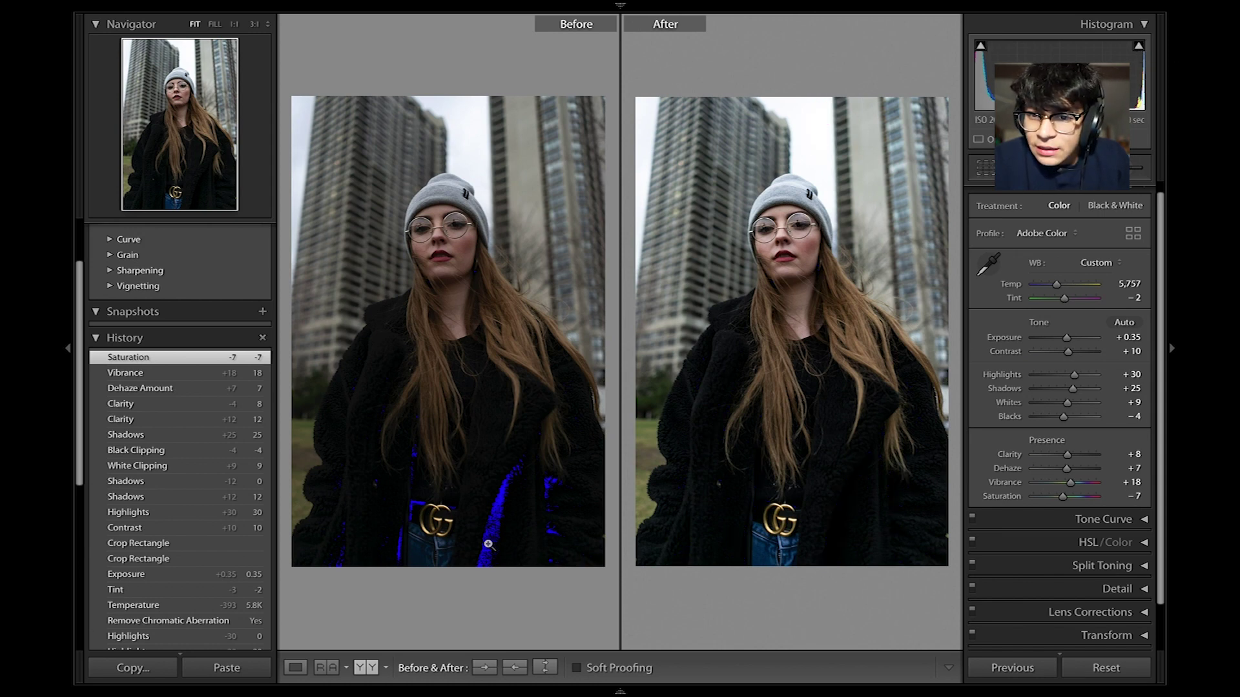
pyautogui.click(559, 497)
pyautogui.click(942, 515)
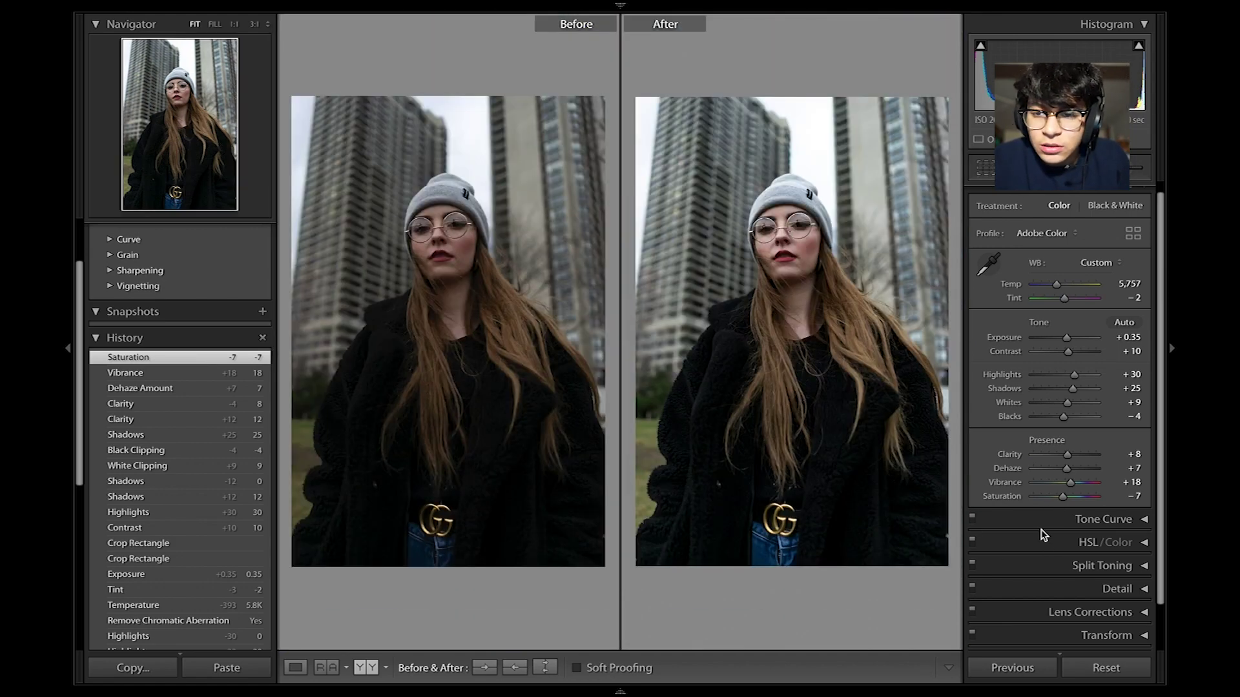
# Review the Tone Curve and the Basic adjustments, leaving both sections collapsed.
pyautogui.scroll(1, 1041, 534)
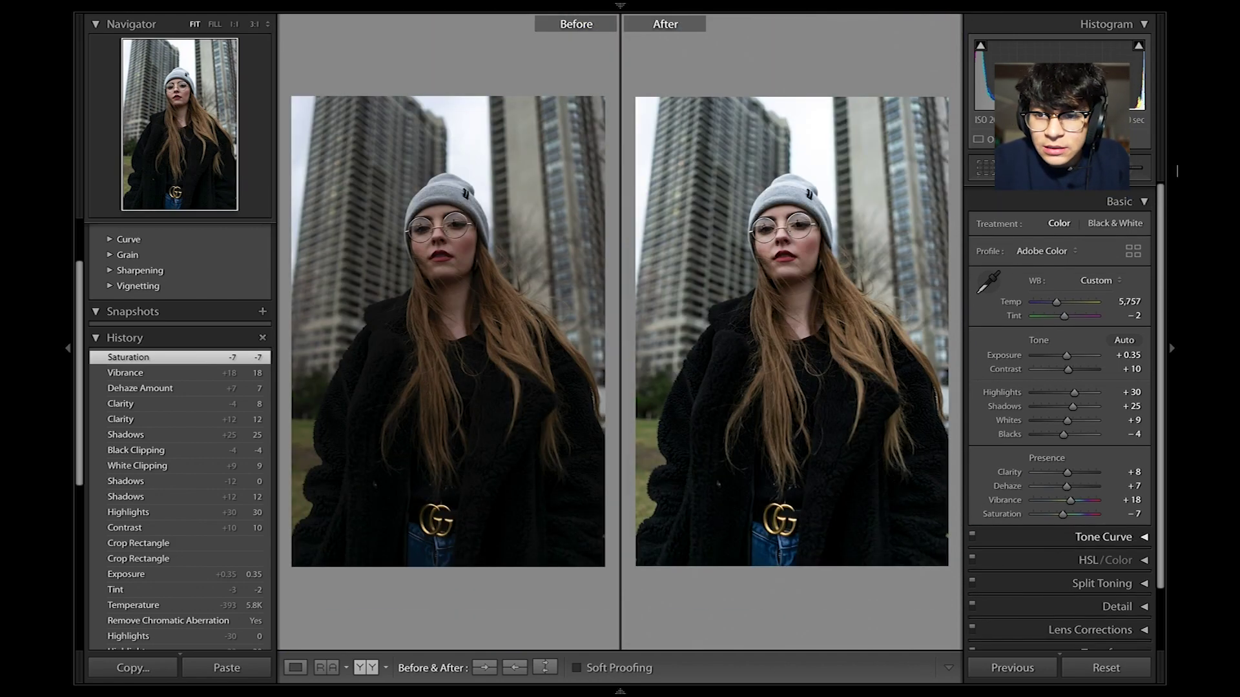
pyautogui.click(1141, 197)
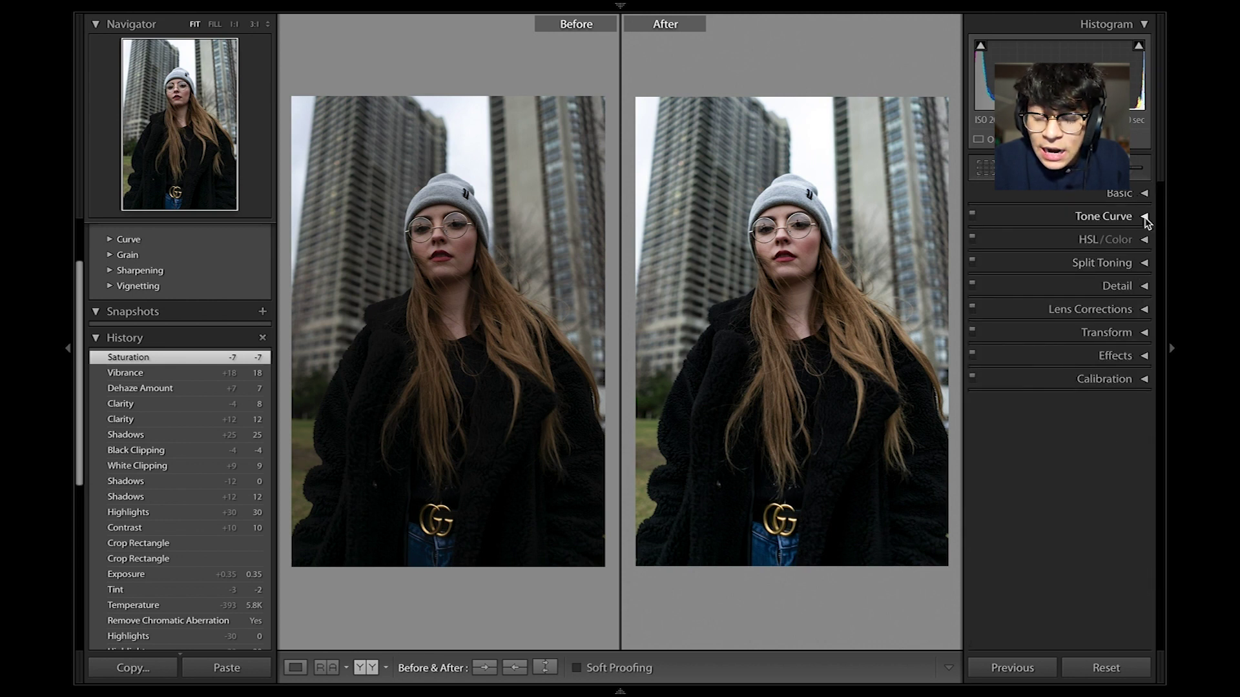
pyautogui.click(1145, 218)
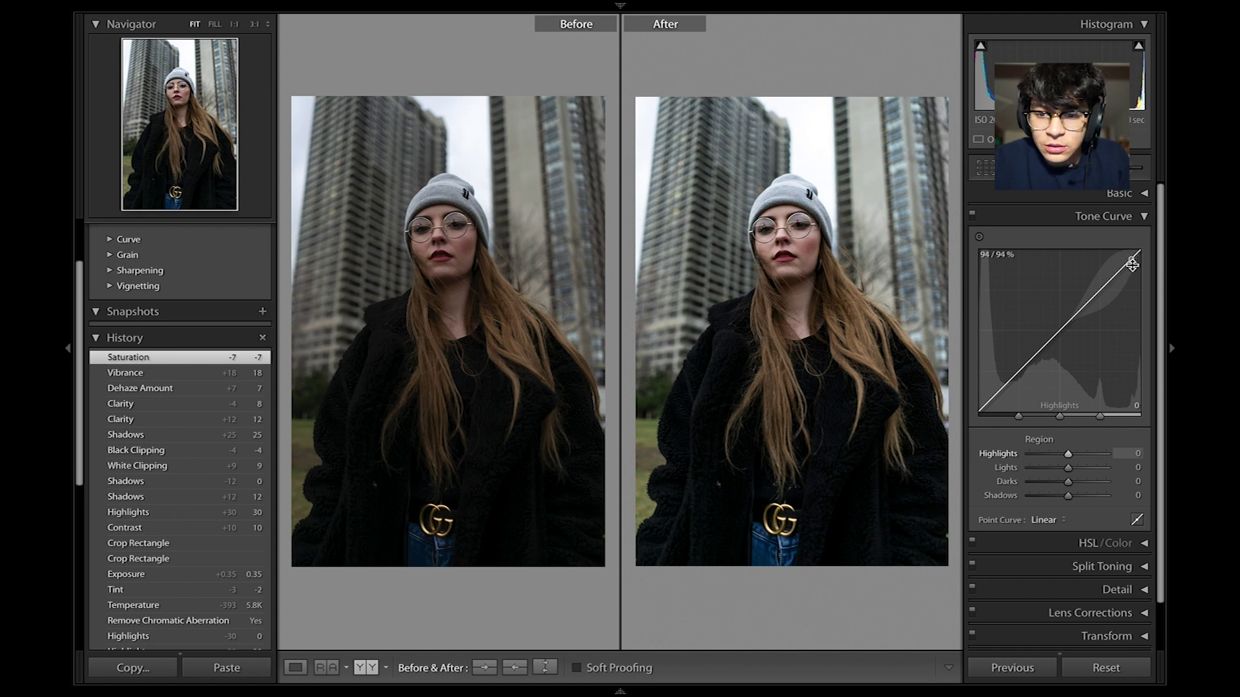
pyautogui.click(1145, 193)
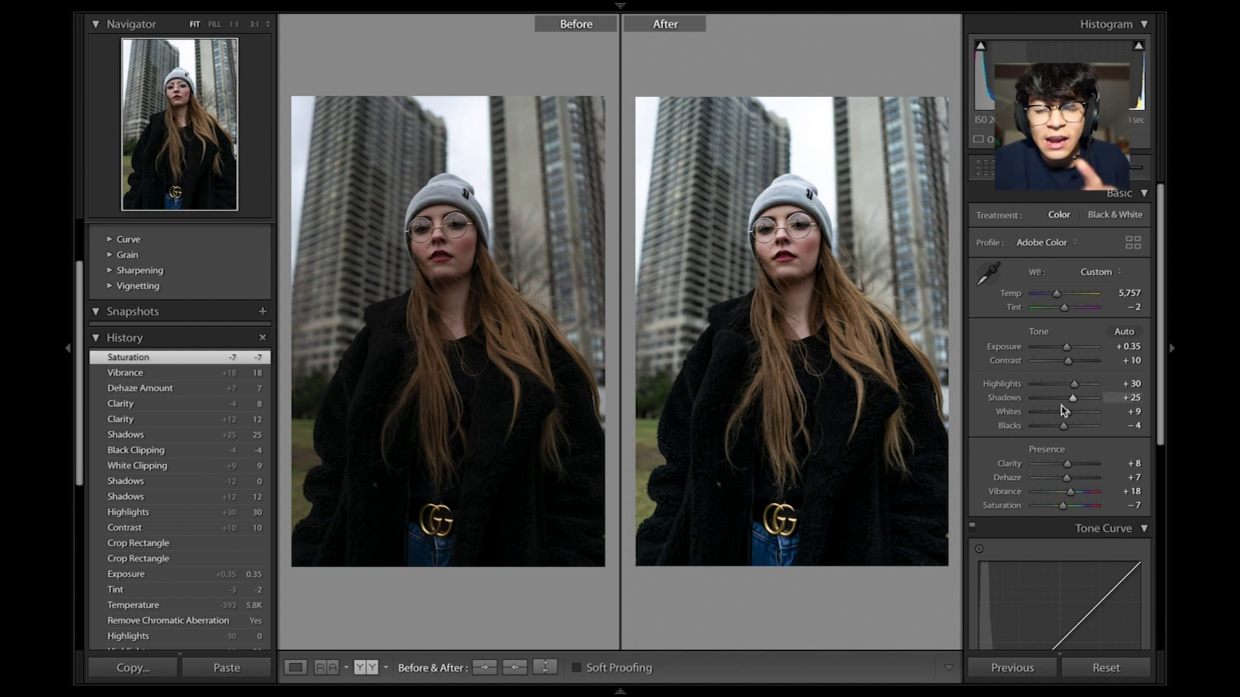
pyautogui.click(1135, 197)
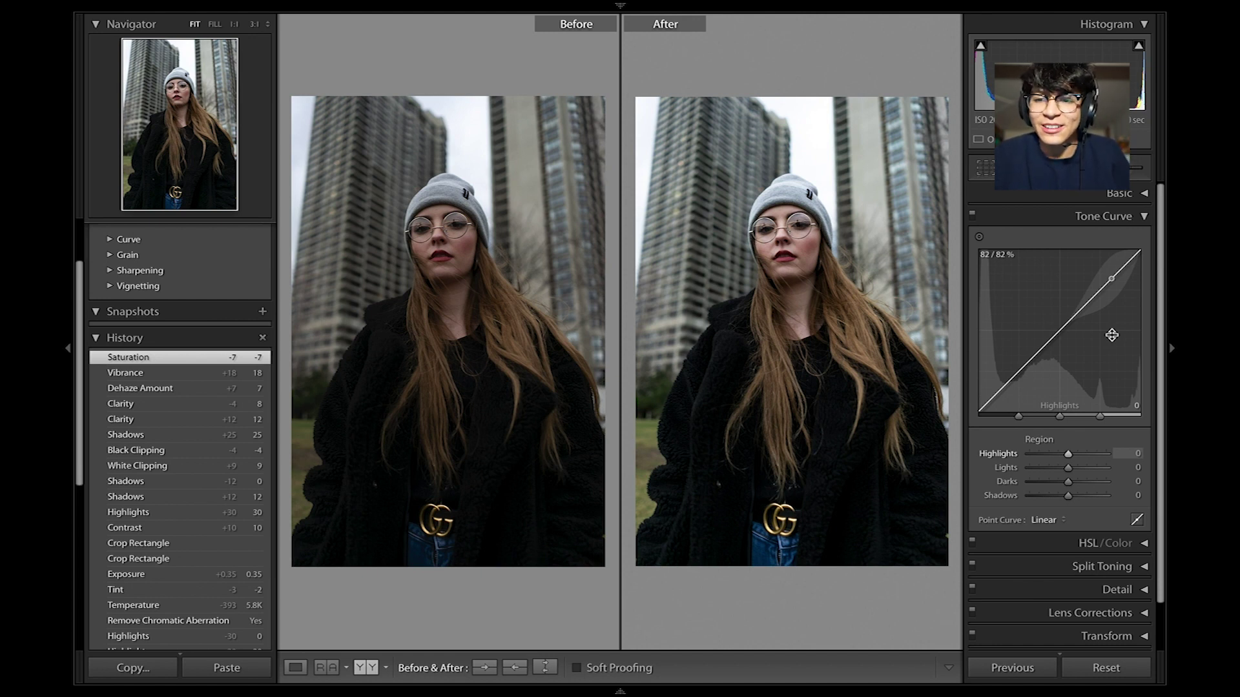
pyautogui.click(1144, 218)
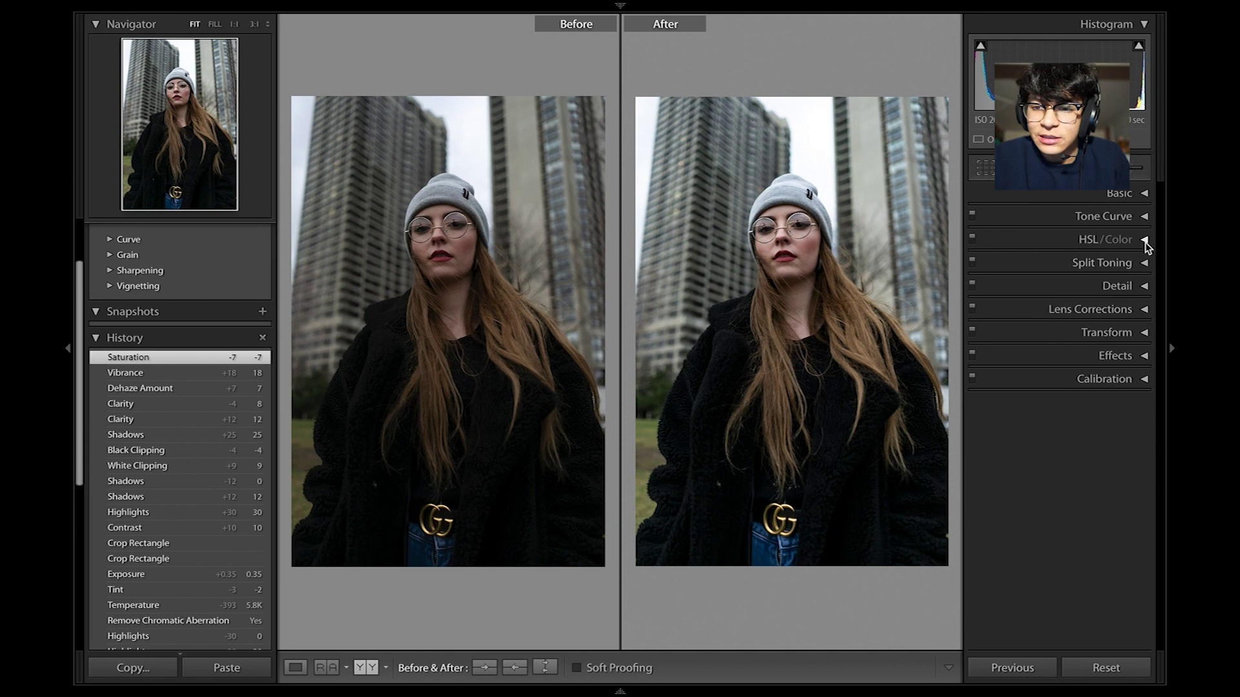
# Sharpen the photo with Amount 60 and Radius 0.6 while checking the face at 1:1.
pyautogui.click(1145, 286)
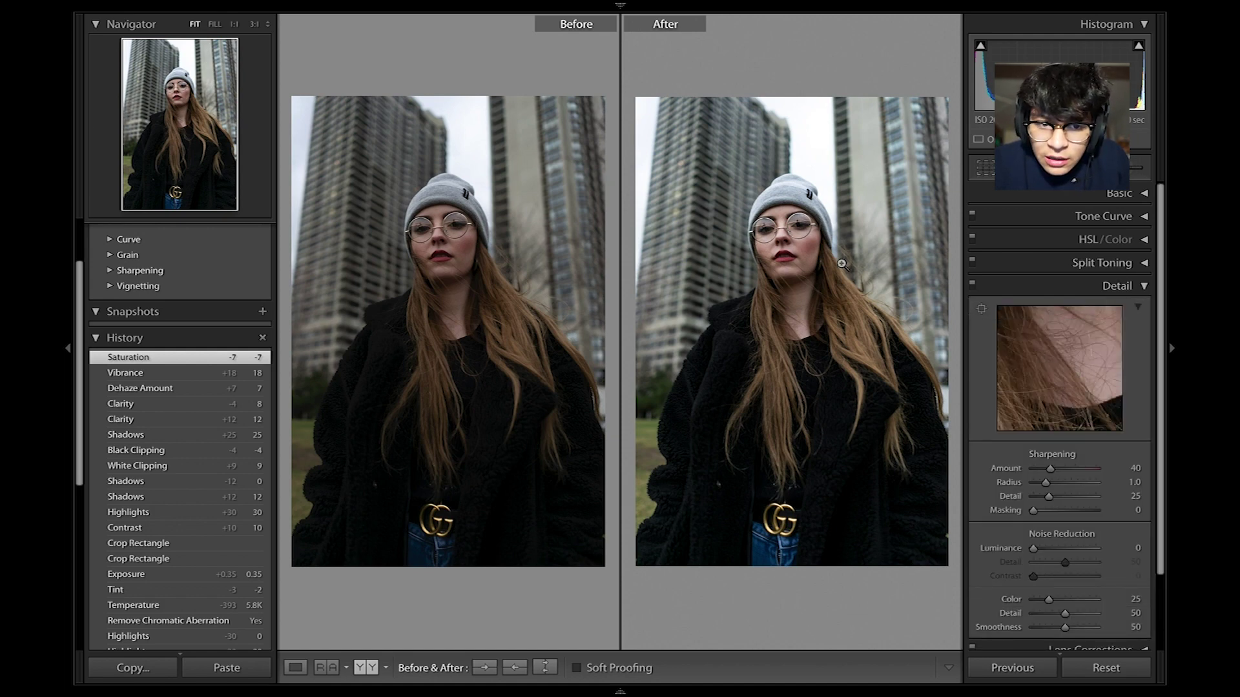
pyautogui.click(806, 219)
pyautogui.moveTo(815, 237); pyautogui.dragTo(688, 283)
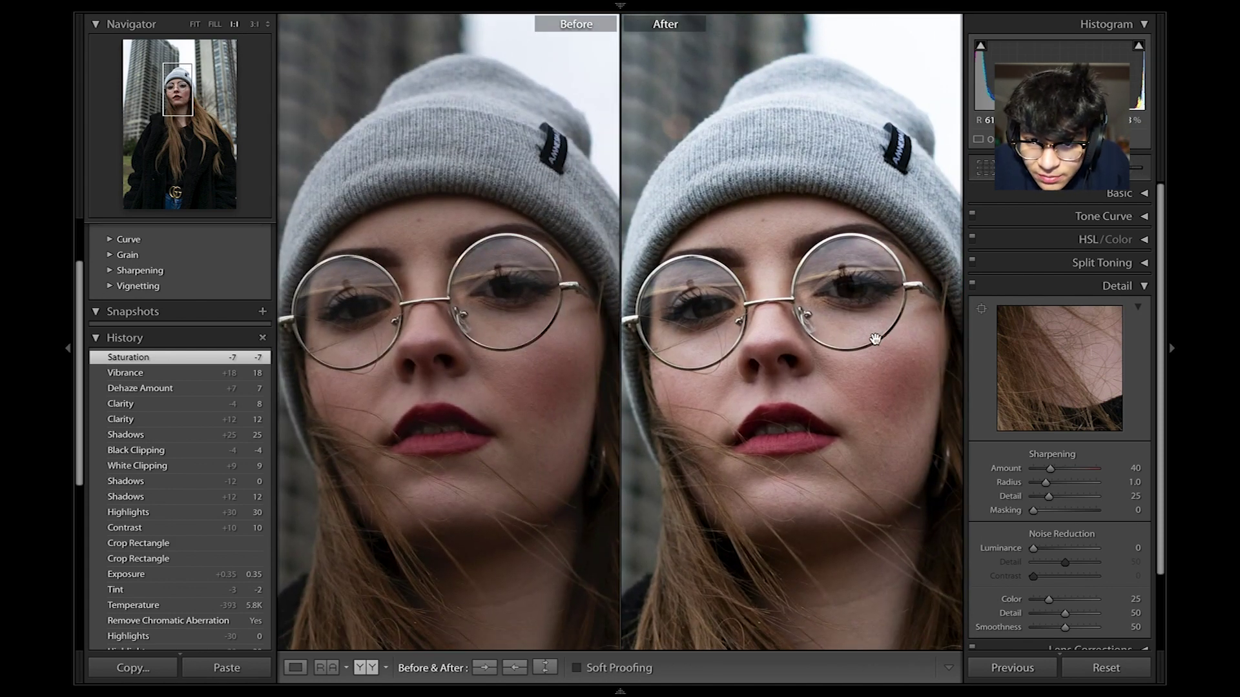
pyautogui.moveTo(908, 360); pyautogui.dragTo(864, 290)
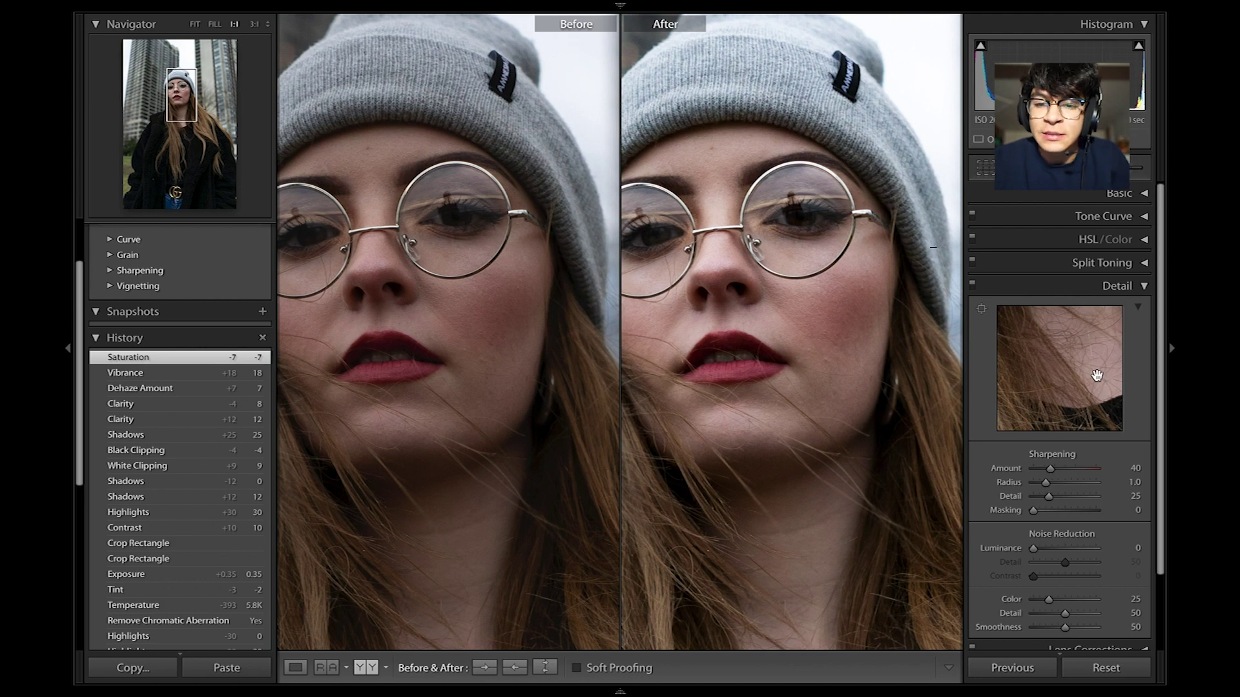
pyautogui.moveTo(872, 363); pyautogui.dragTo(920, 362)
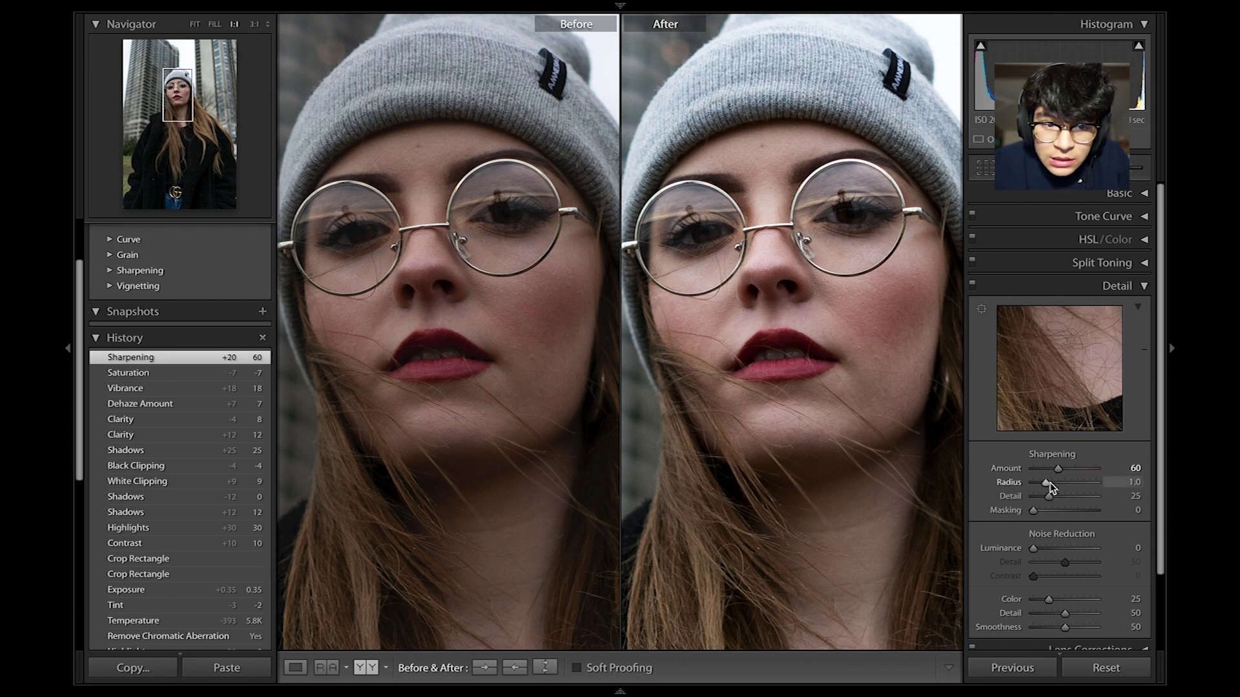
pyautogui.moveTo(1044, 484); pyautogui.dragTo(1041, 485)
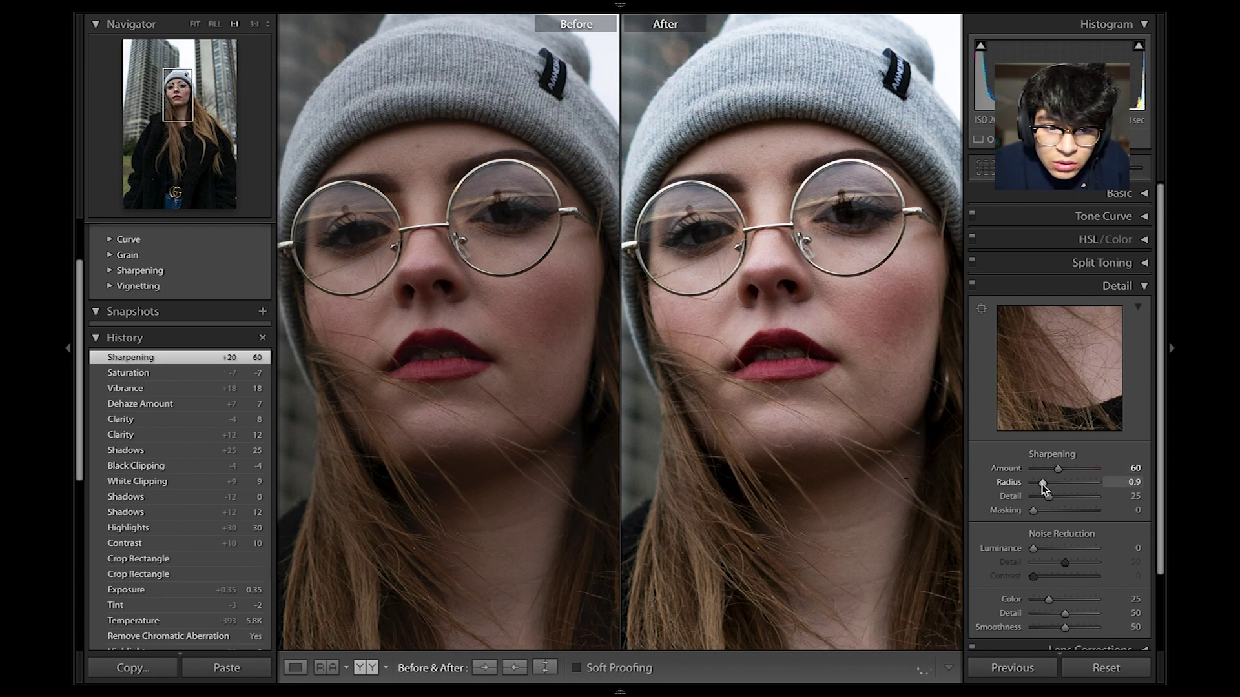
pyautogui.moveTo(1037, 485); pyautogui.dragTo(1034, 485)
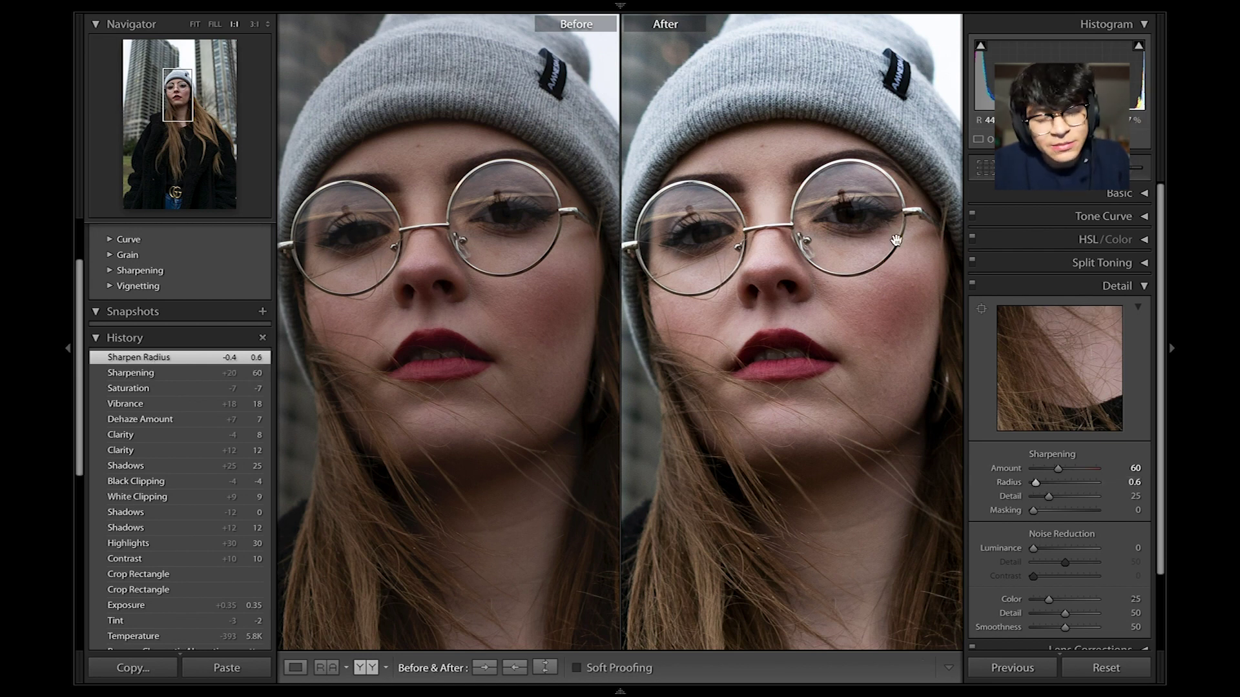
# Compare the sharpened photo with the Saturation history state, returning to the Sharpen Radius state and inspecting the face at 1:1.
pyautogui.click(863, 206)
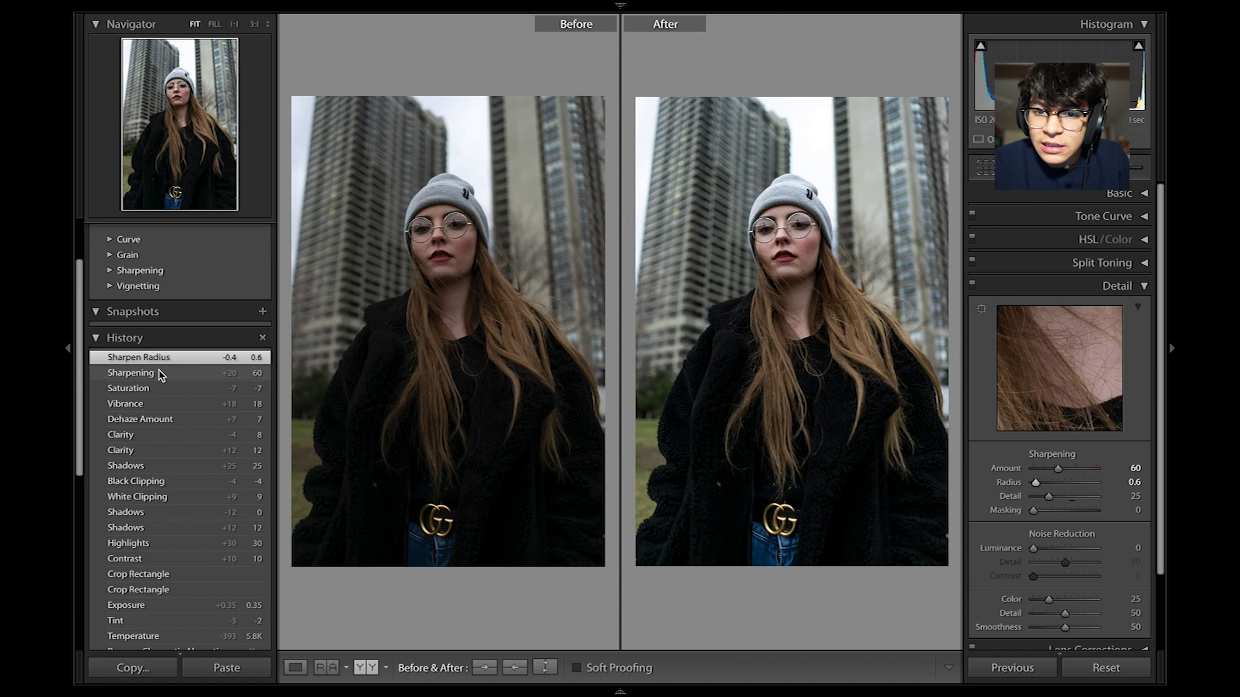
pyautogui.click(160, 389)
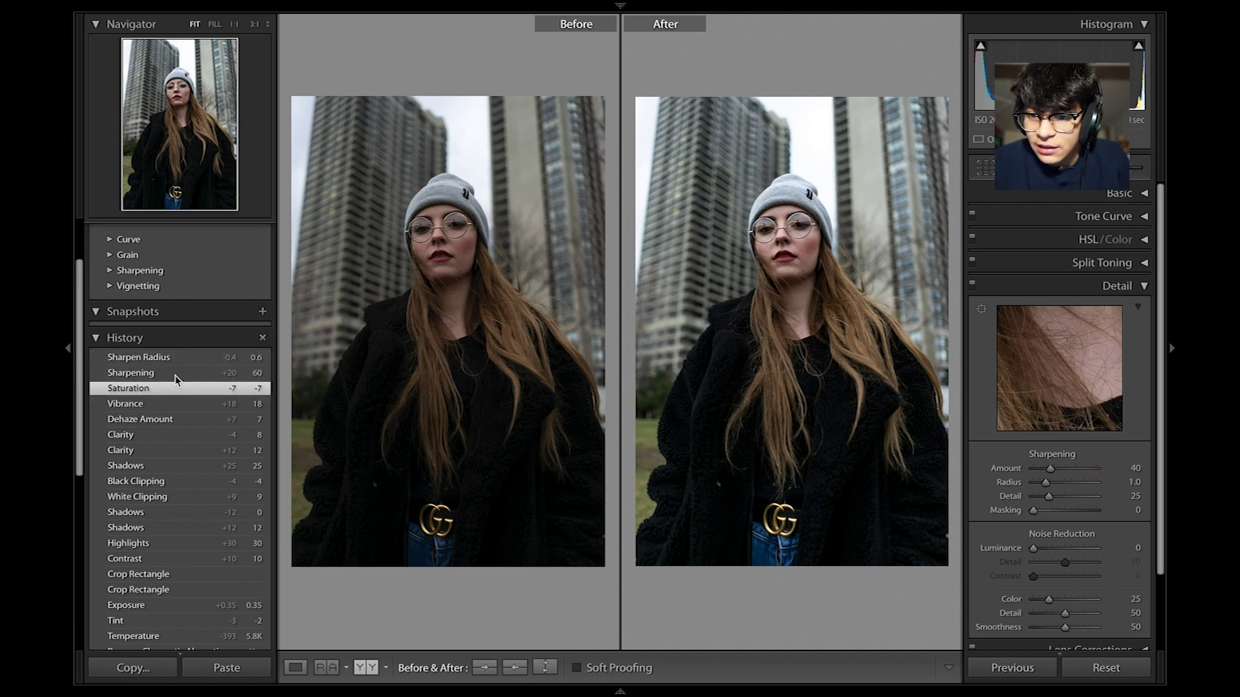
pyautogui.click(206, 359)
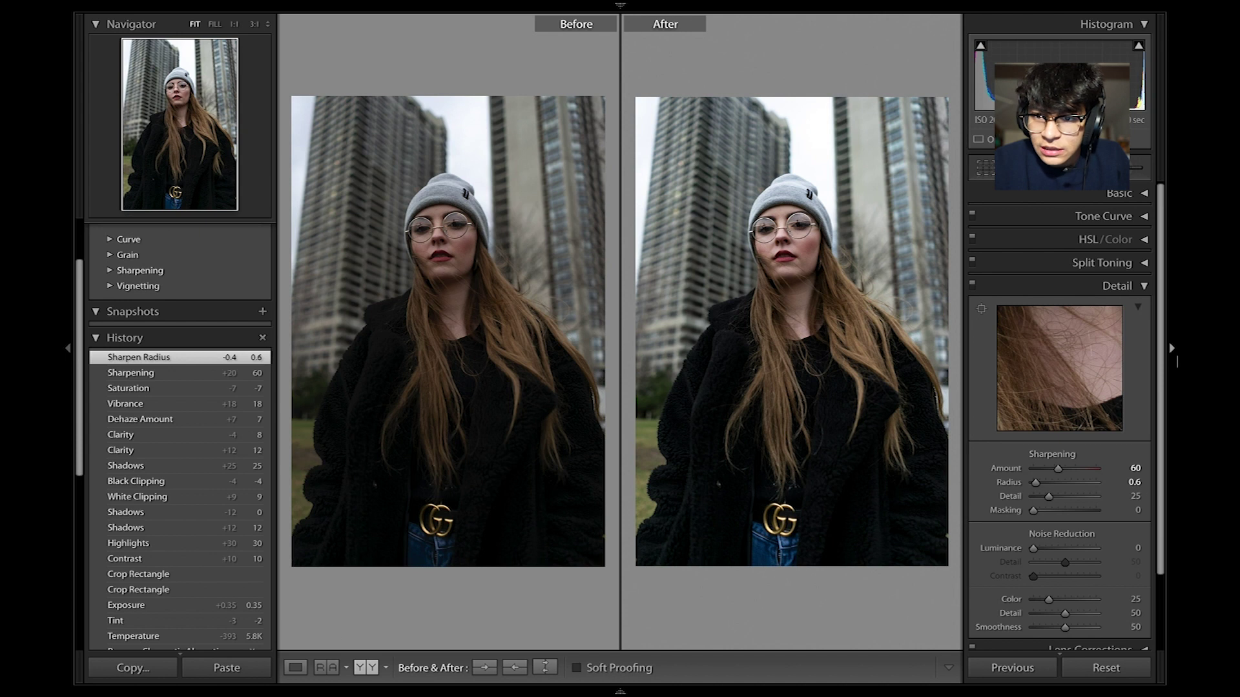
pyautogui.scroll(-1, 1131, 348)
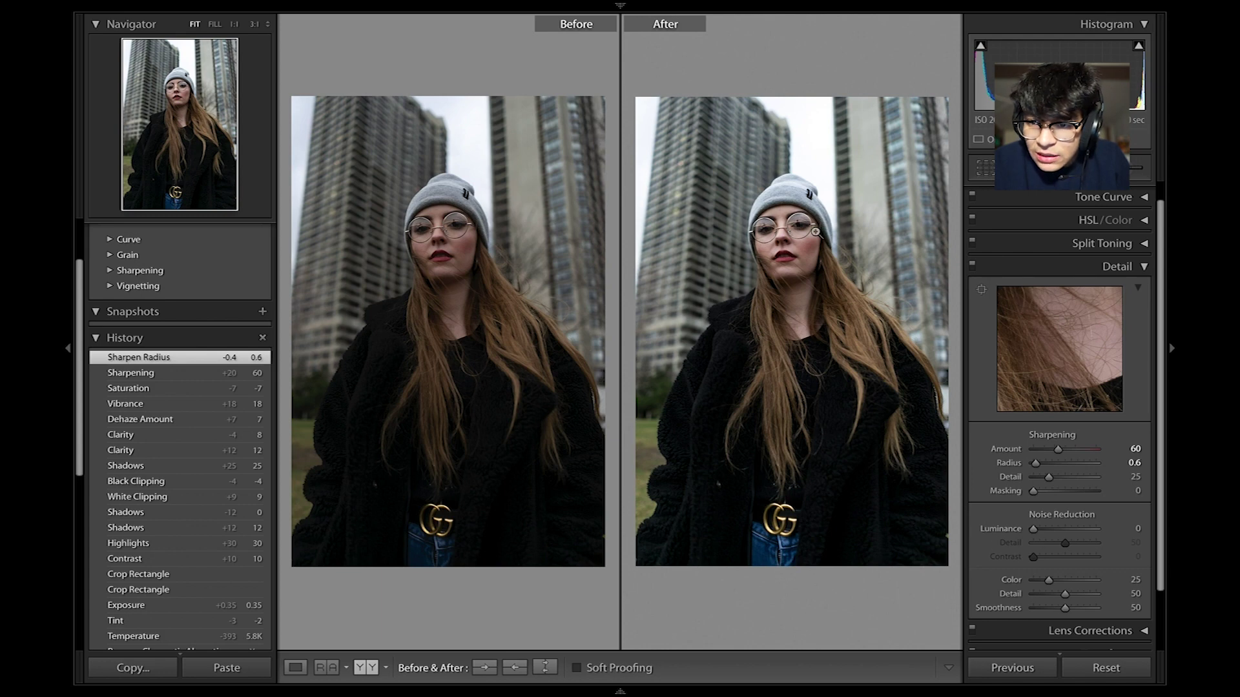
pyautogui.click(765, 199)
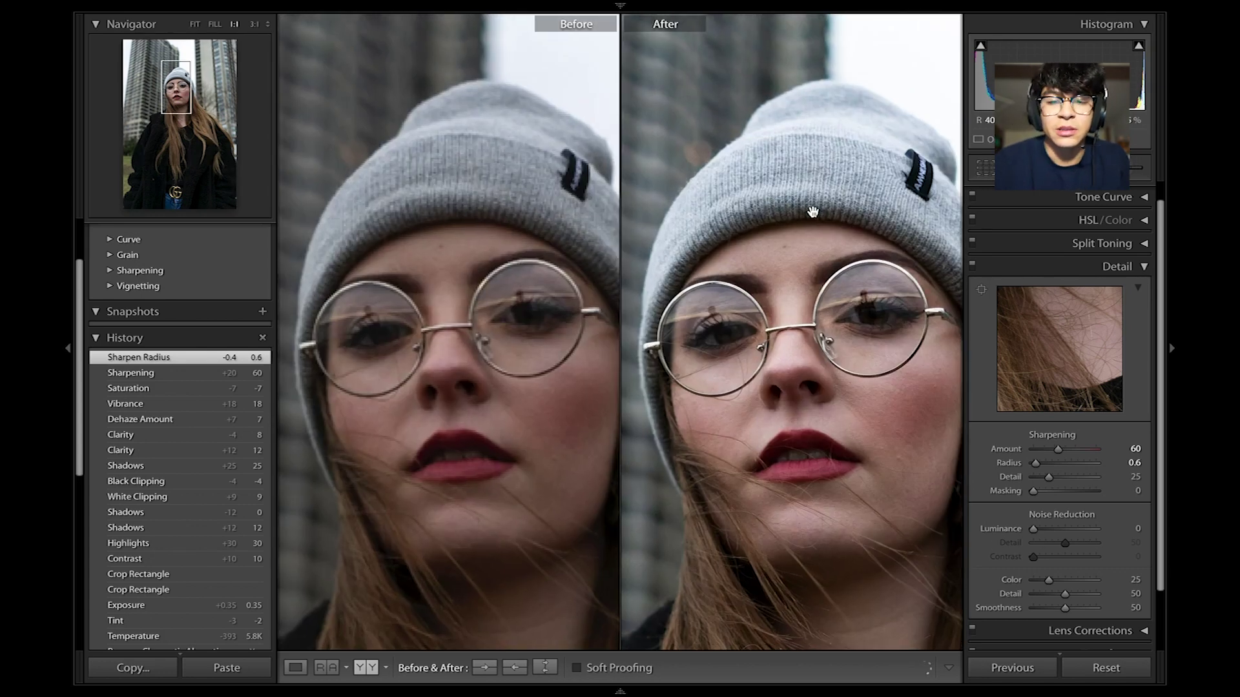
# Close the Detail settings and check the lens profile and chromatic aberration corrections.
pyautogui.click(1117, 267)
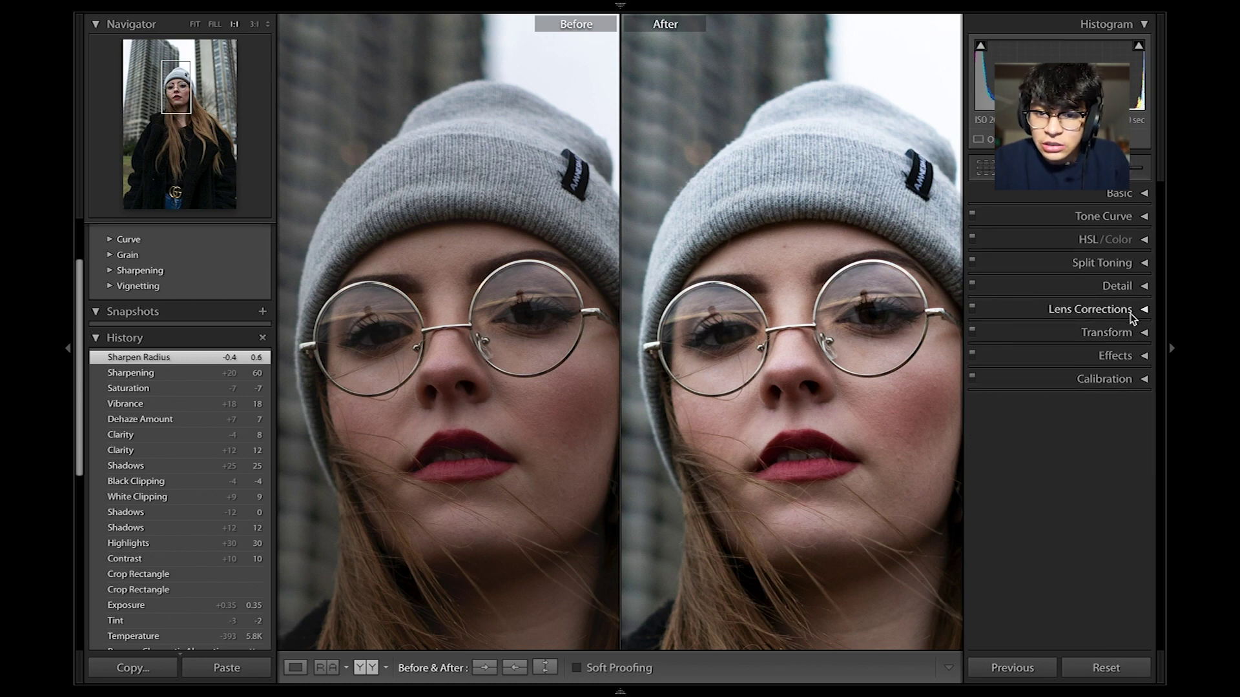
pyautogui.click(1127, 316)
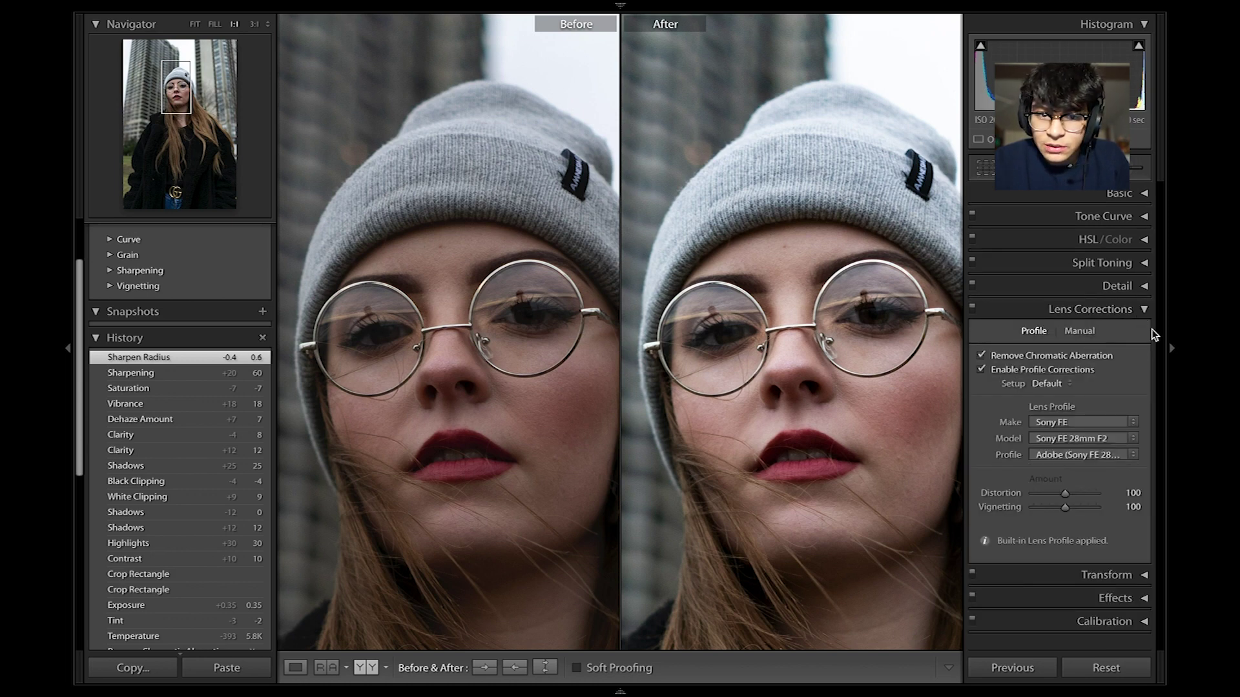
pyautogui.click(1141, 315)
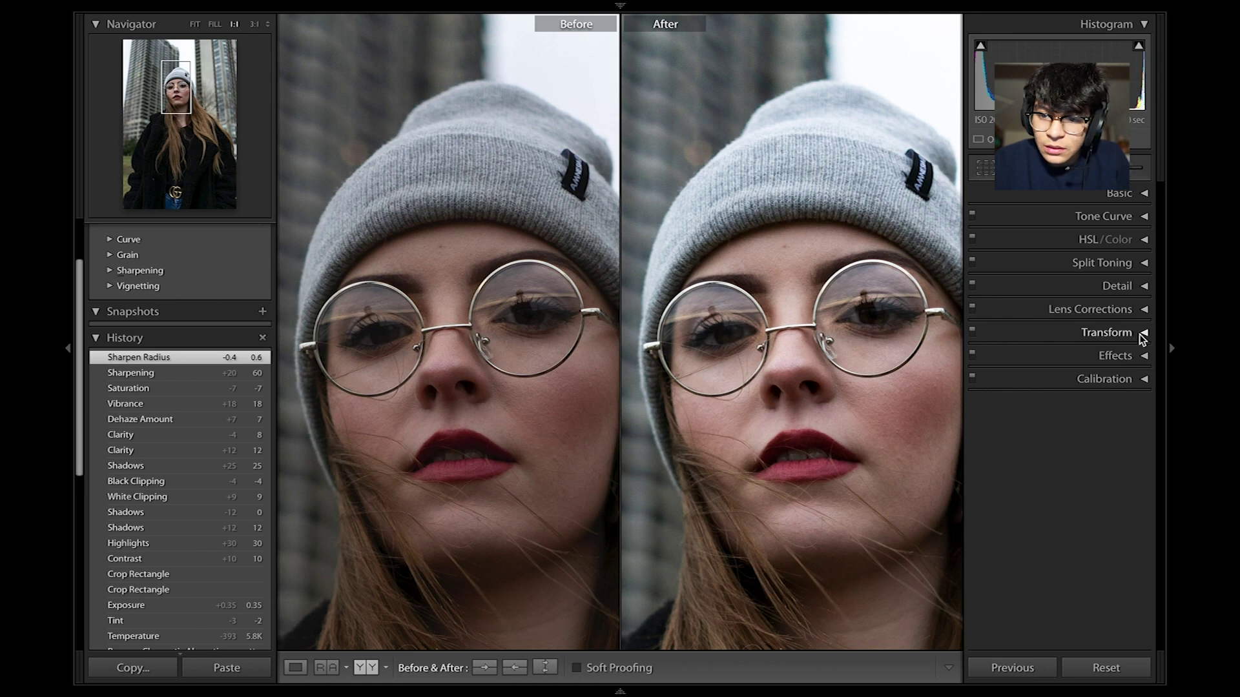
# Try the Full Upright perspective correction on the whole photo and revert to the Sharpen Radius history state.
pyautogui.press('z')
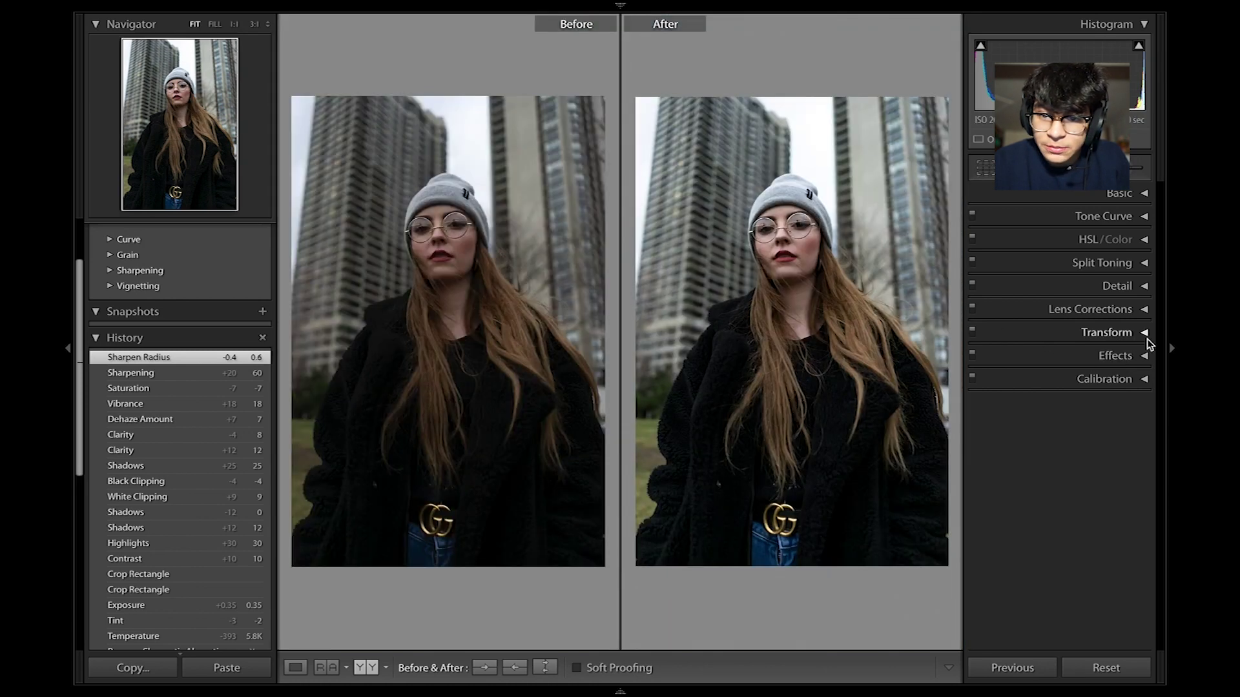
pyautogui.click(1144, 336)
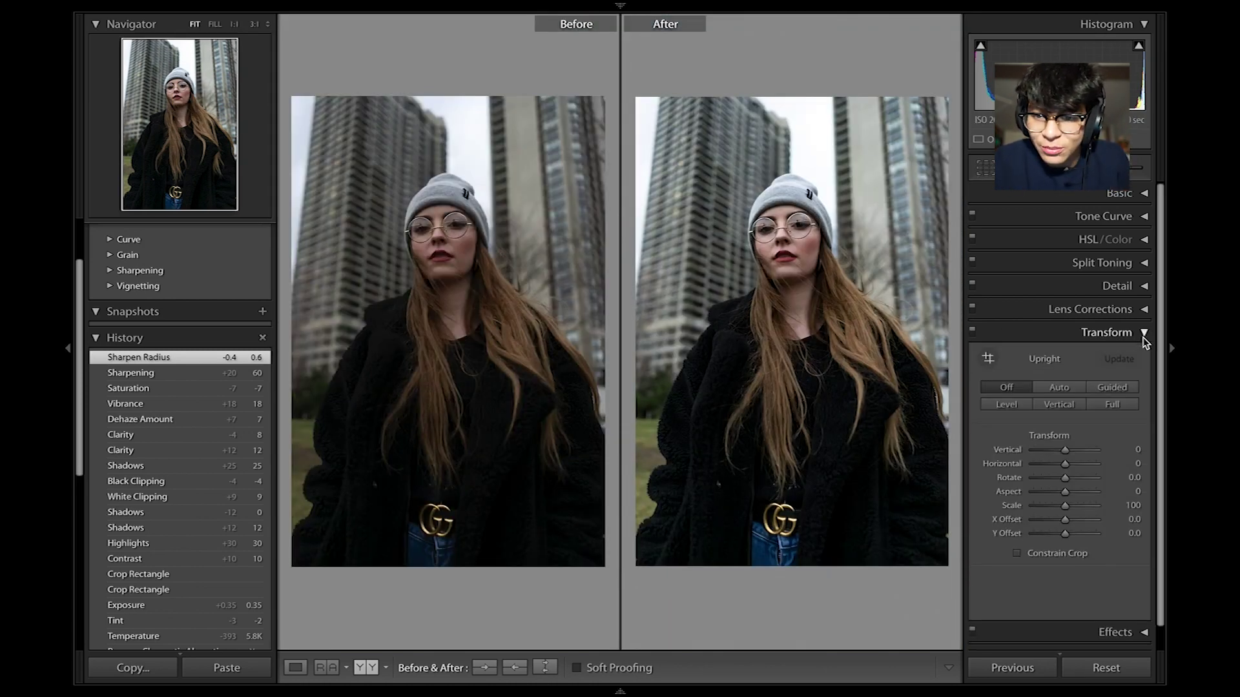
pyautogui.click(1126, 404)
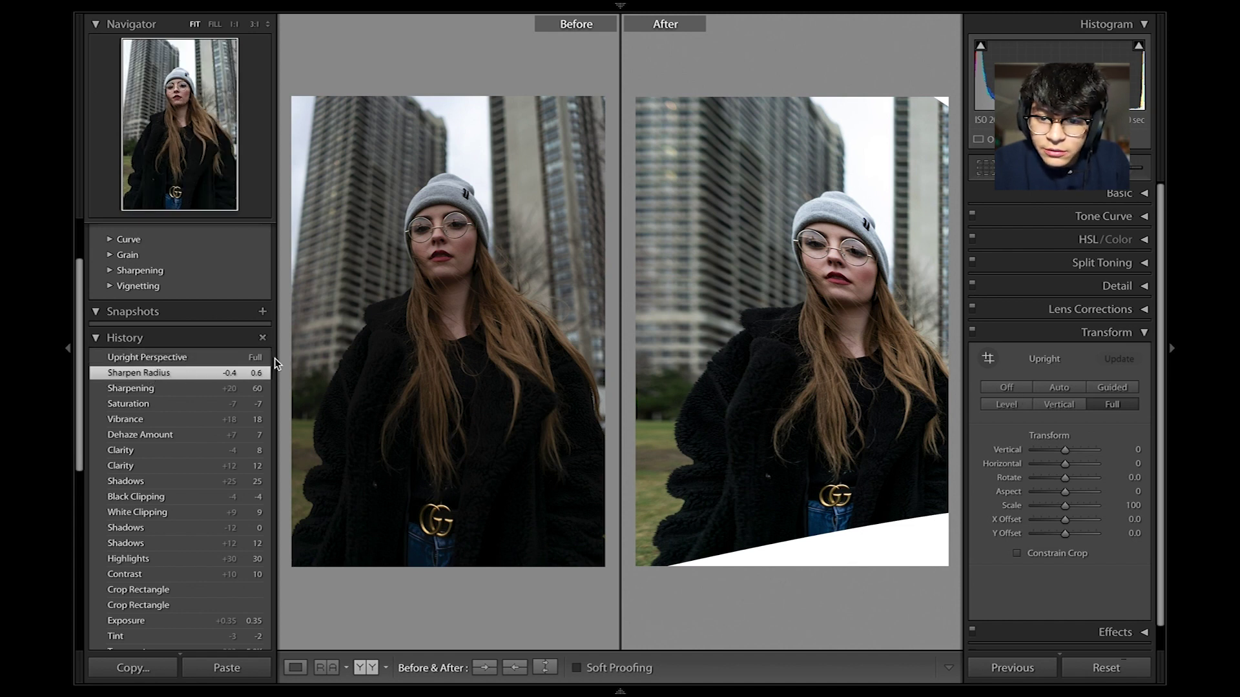
pyautogui.click(258, 373)
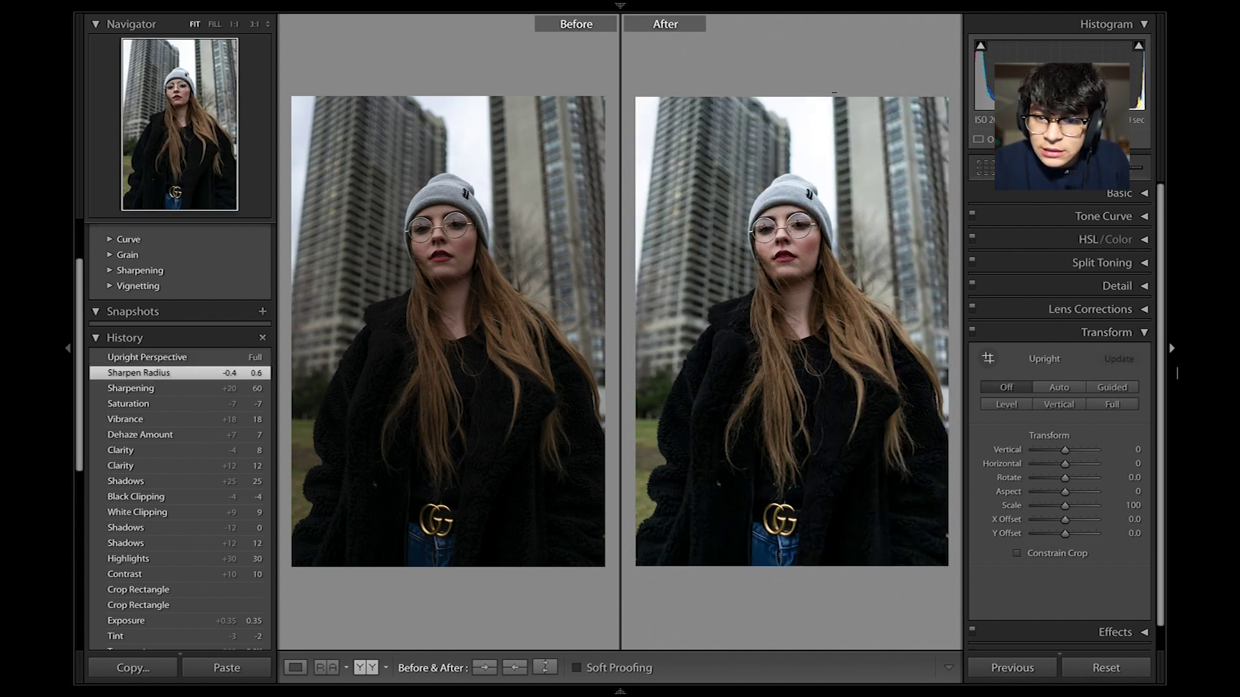
pyautogui.click(1144, 334)
# Add grain to the photo with an Amount of 30 and check the face's texture at 1:1.
pyautogui.click(1144, 356)
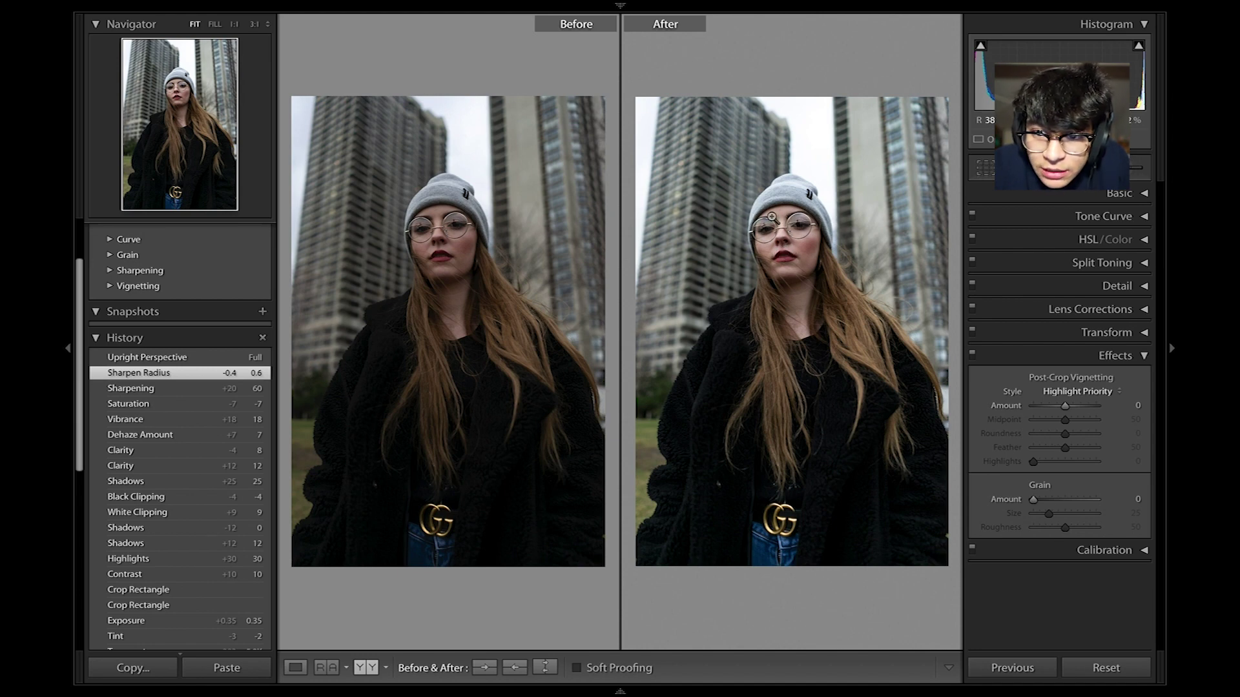
pyautogui.click(764, 217)
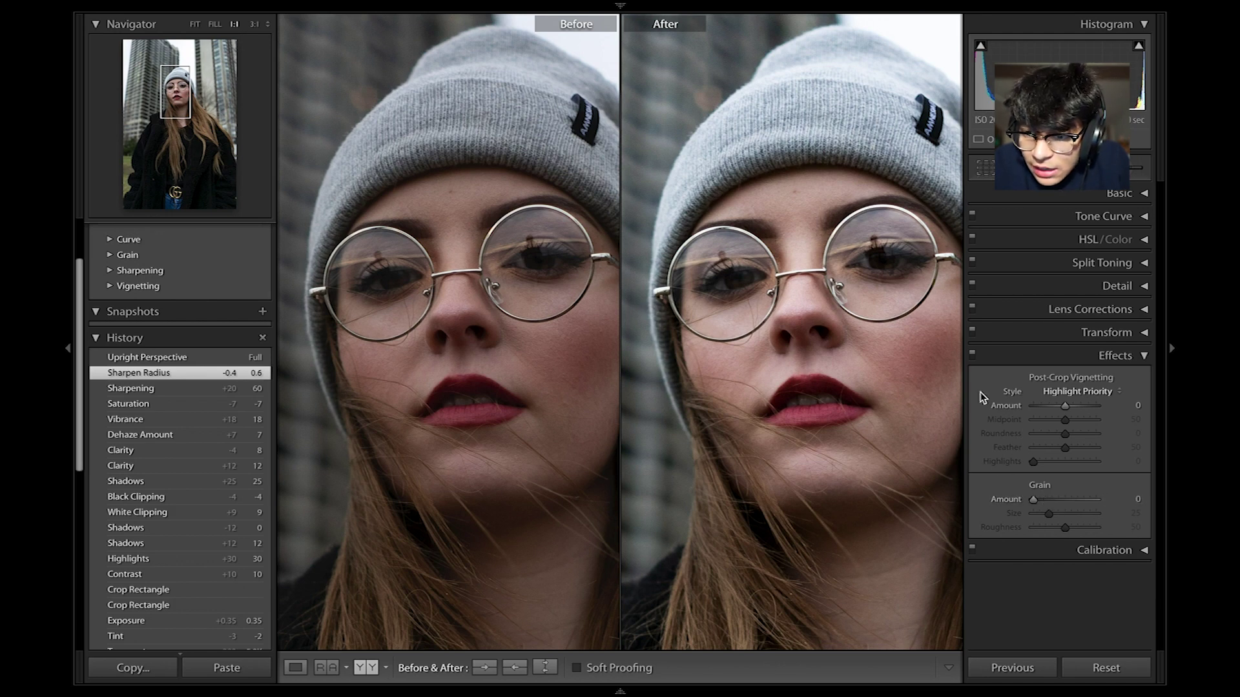
pyautogui.moveTo(850, 202)
pyautogui.mouseDown()
pyautogui.moveTo(783, 220)
pyautogui.moveTo(845, 212)
pyautogui.mouseUp()
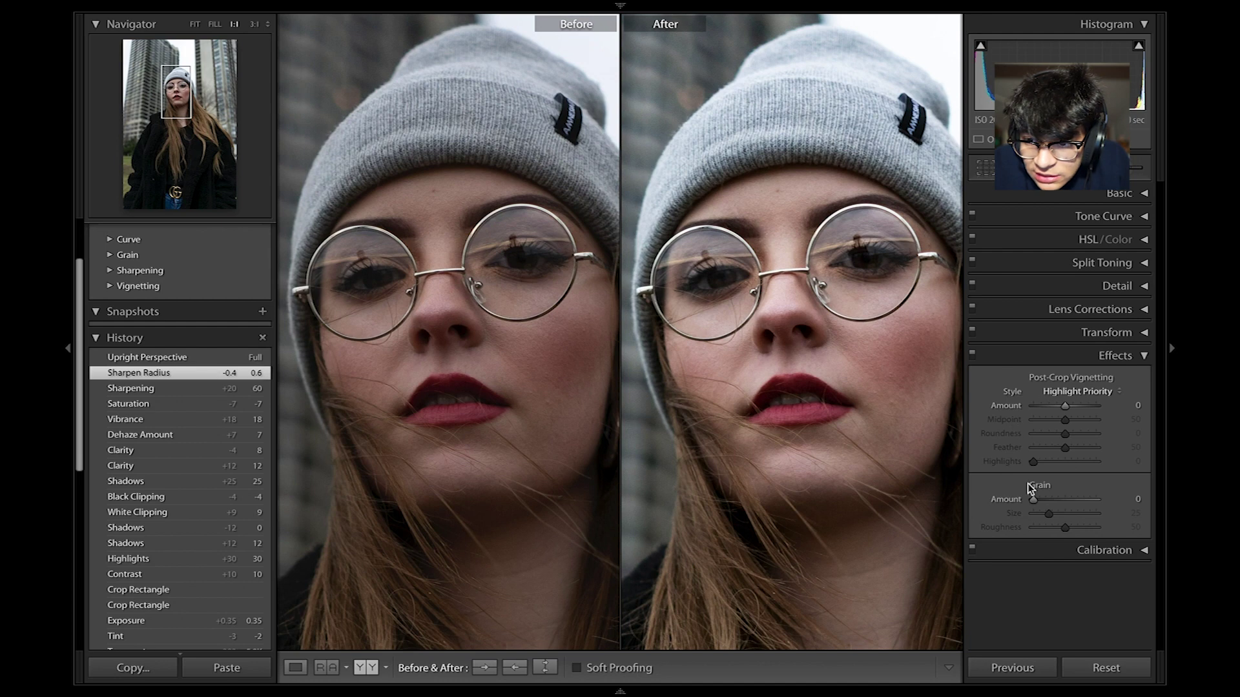
pyautogui.moveTo(1033, 499); pyautogui.dragTo(1049, 500)
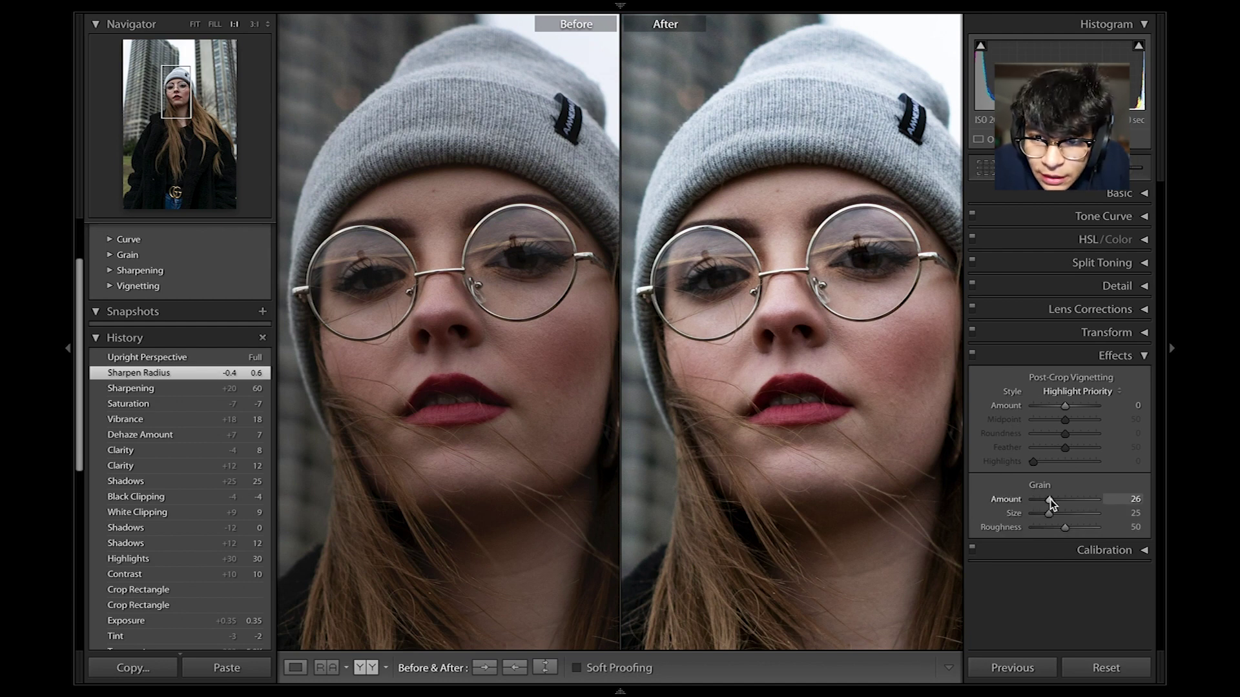
pyautogui.moveTo(1049, 498); pyautogui.dragTo(1052, 498)
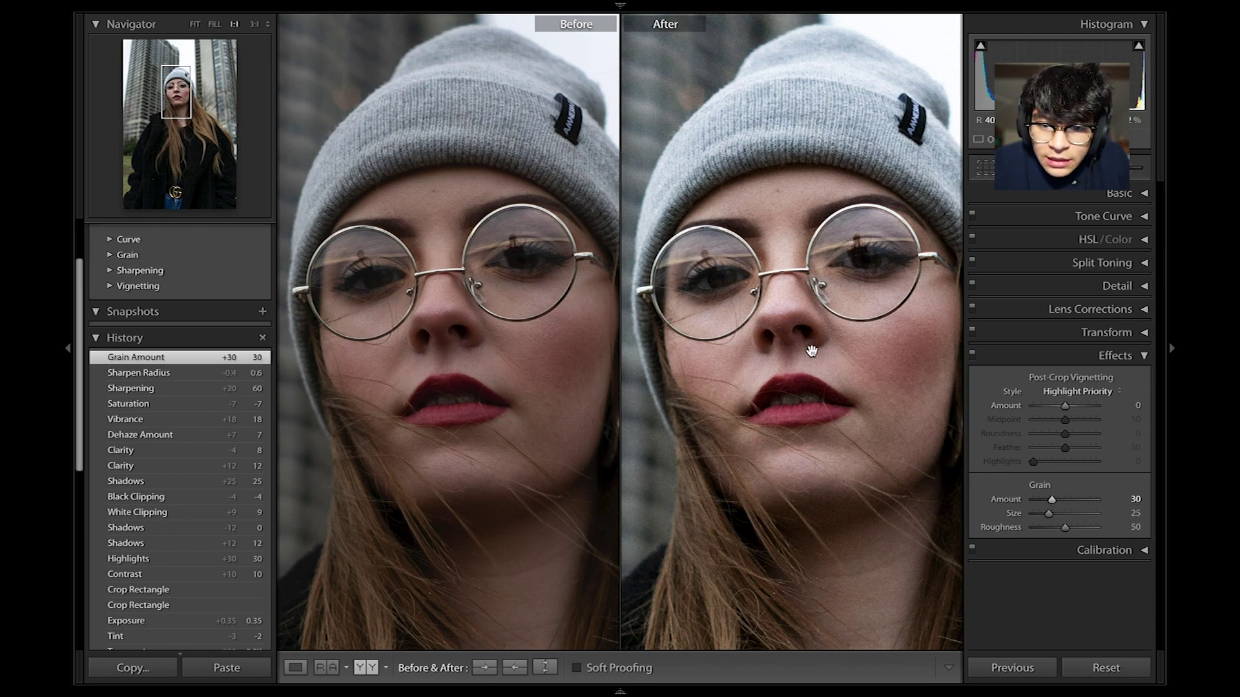
pyautogui.moveTo(836, 241); pyautogui.dragTo(764, 181)
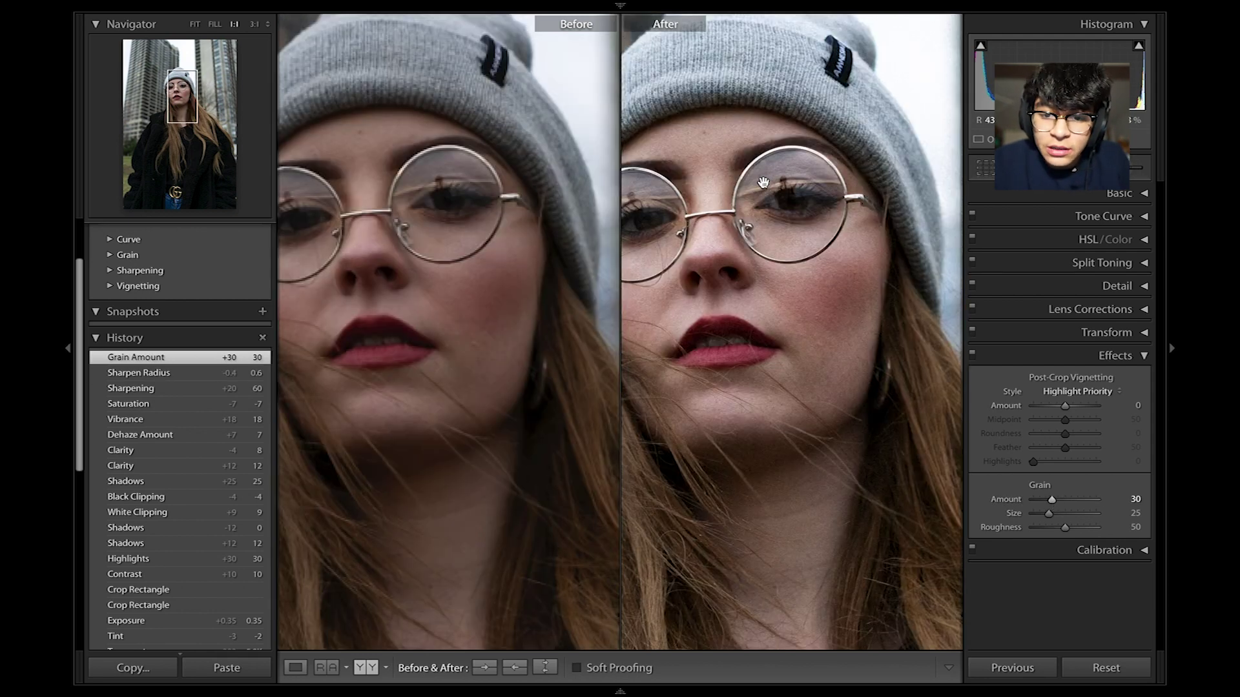
pyautogui.moveTo(791, 244); pyautogui.dragTo(841, 230)
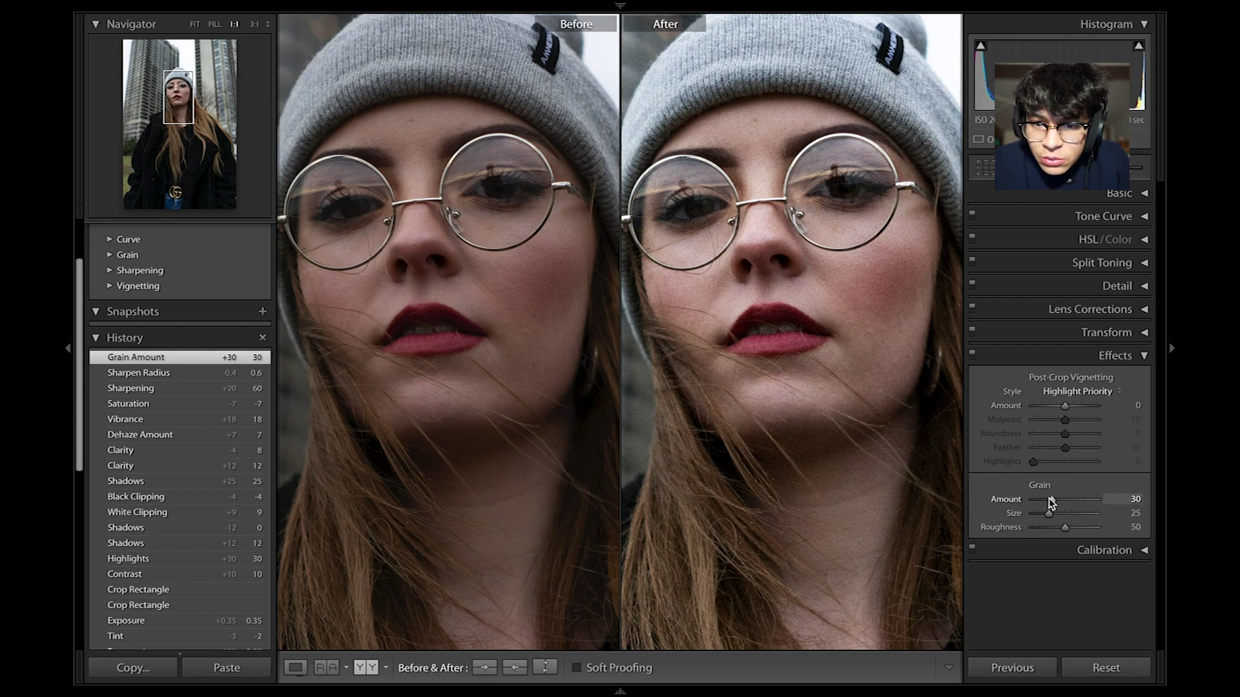
# Reduce the photo's grain Amount to 25 and check the texture on the face and beanie at 1:1.
pyautogui.moveTo(1049, 498); pyautogui.dragTo(1049, 501)
pyautogui.moveTo(815, 376); pyautogui.dragTo(840, 449)
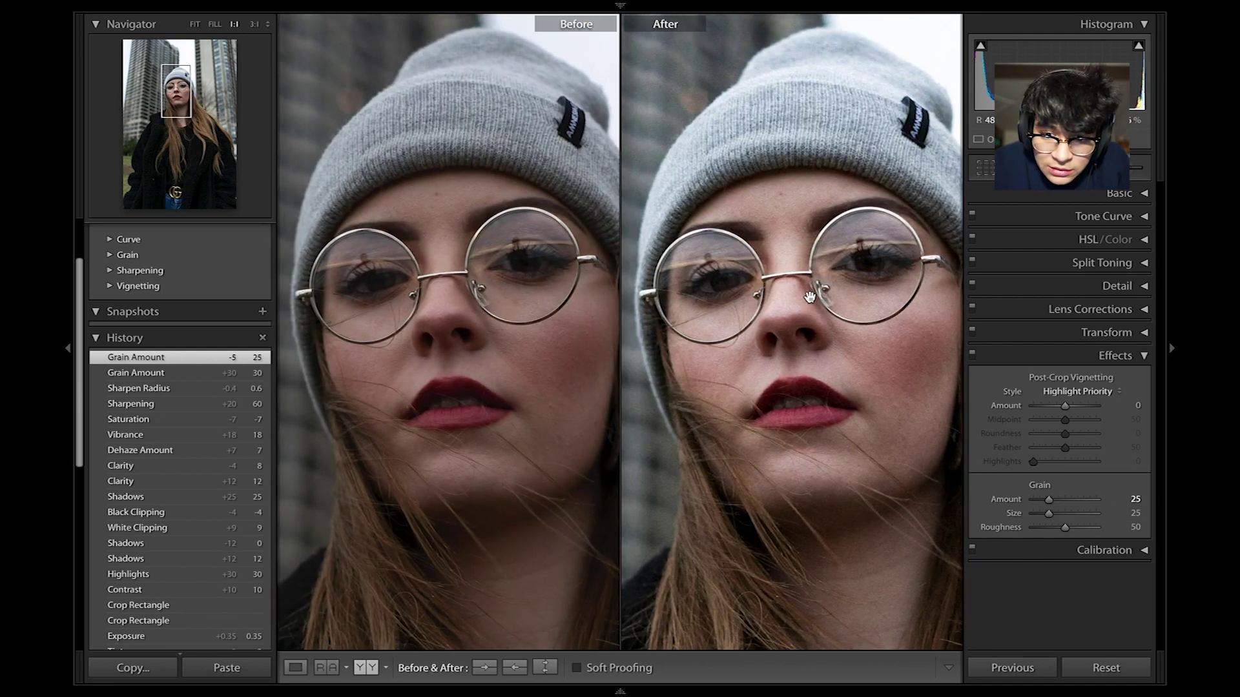
pyautogui.moveTo(797, 328); pyautogui.dragTo(766, 241)
pyautogui.click(828, 321)
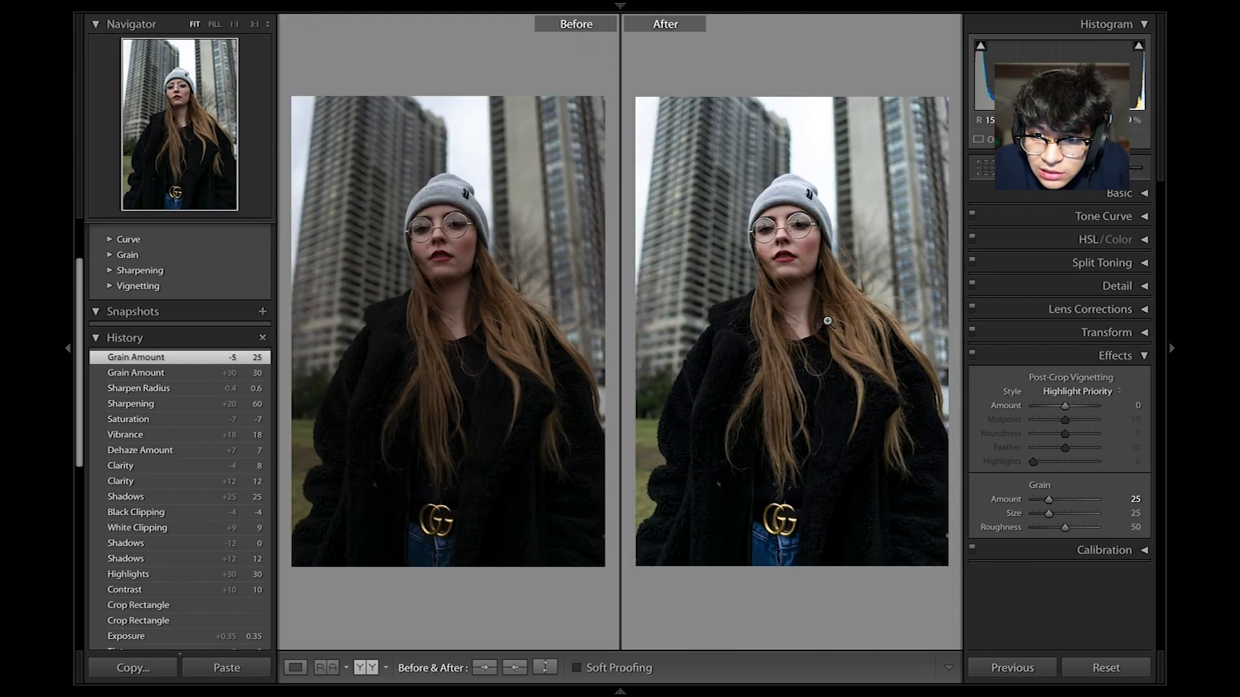
# Inspect the grain on the beanie, blurred building, glasses and skin at 1:1 against the before version.
pyautogui.click(764, 269)
pyautogui.moveTo(764, 233); pyautogui.dragTo(849, 401)
pyautogui.moveTo(841, 248); pyautogui.dragTo(789, 439)
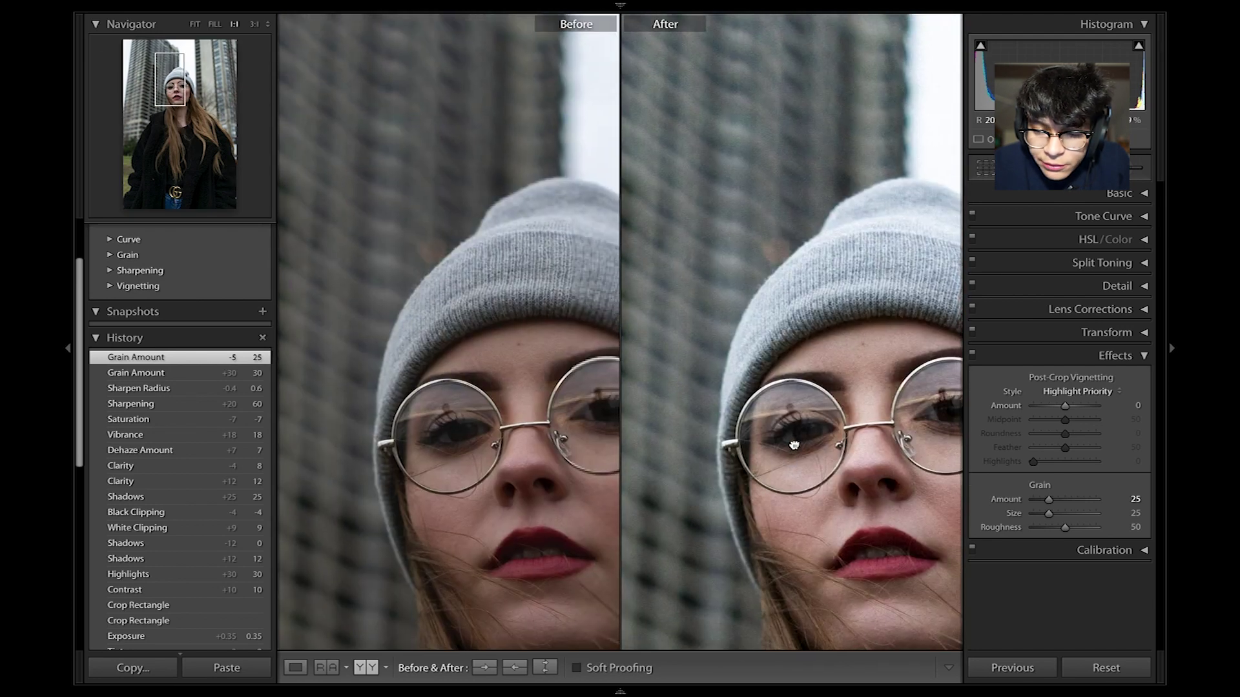
pyautogui.moveTo(676, 304); pyautogui.dragTo(667, 303)
pyautogui.moveTo(901, 380); pyautogui.dragTo(827, 315)
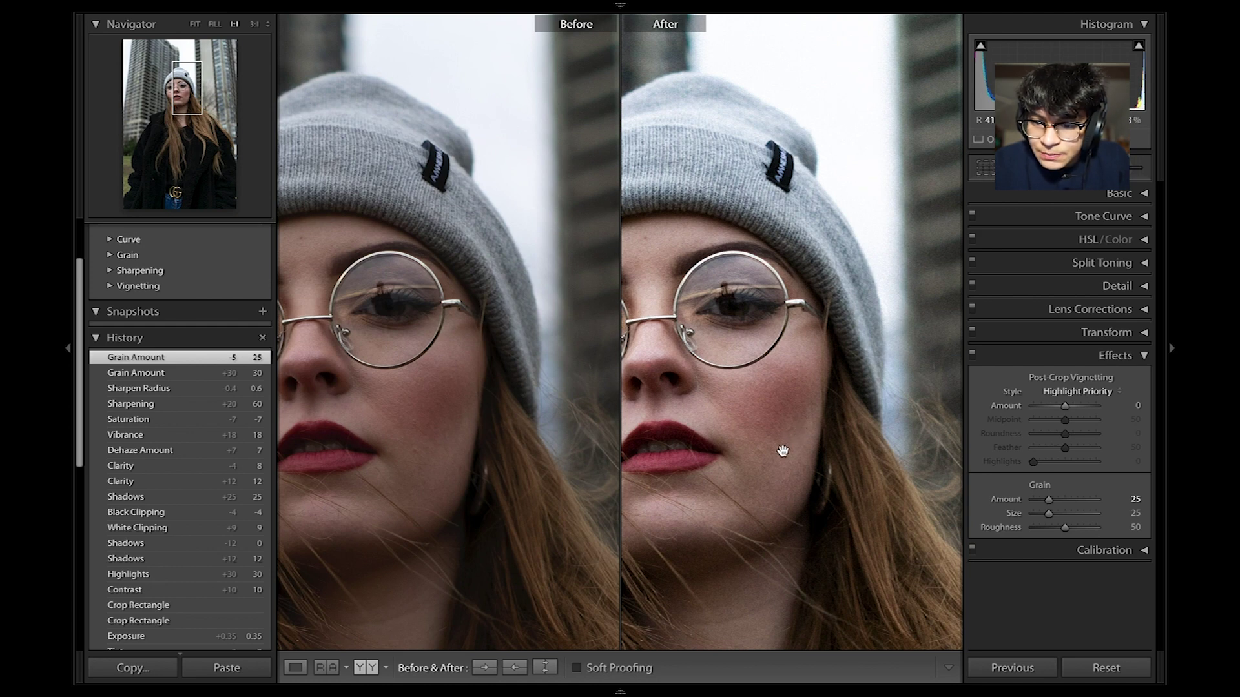
pyautogui.moveTo(783, 429); pyautogui.dragTo(889, 433)
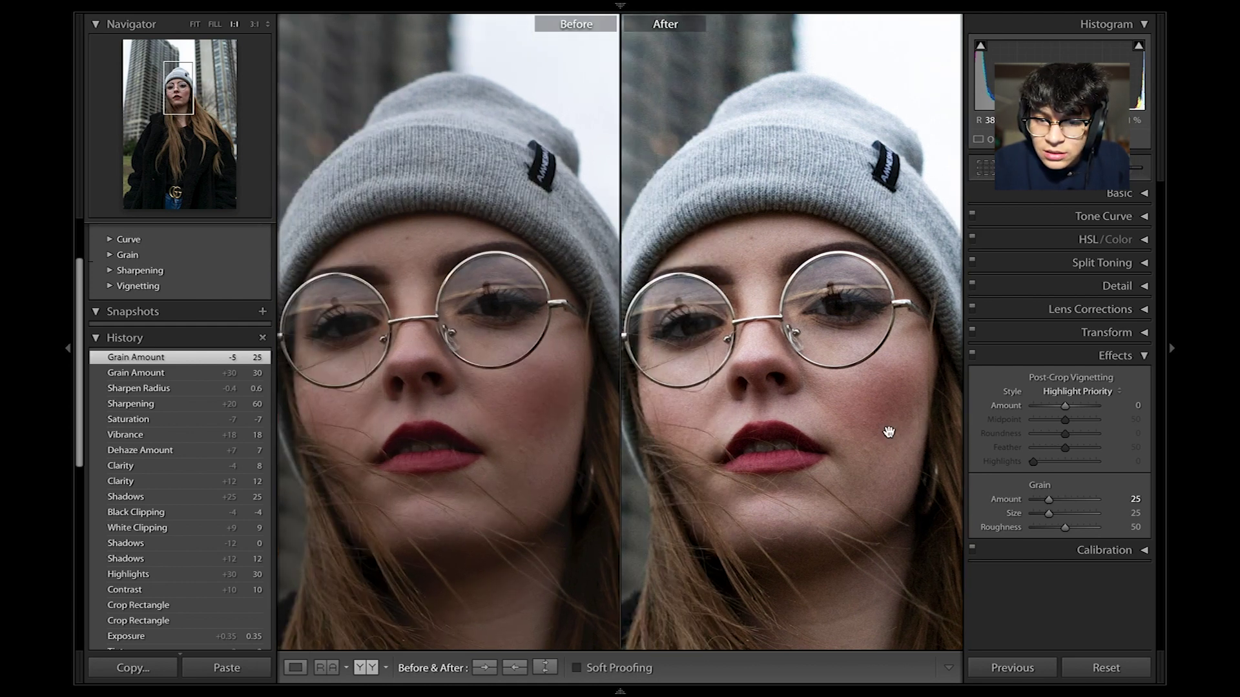
pyautogui.click(889, 432)
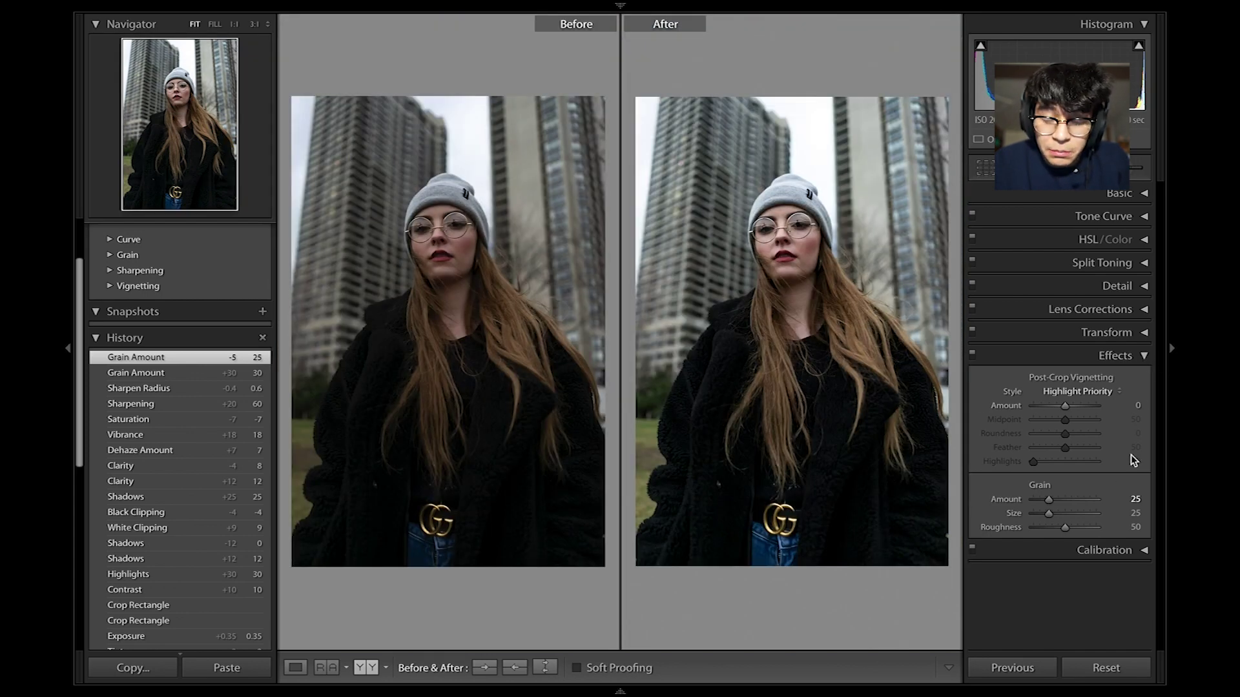
# Close the Effects settings, open Calibration and set the Blue Primary Hue to -39.
pyautogui.click(1144, 357)
pyautogui.click(1144, 380)
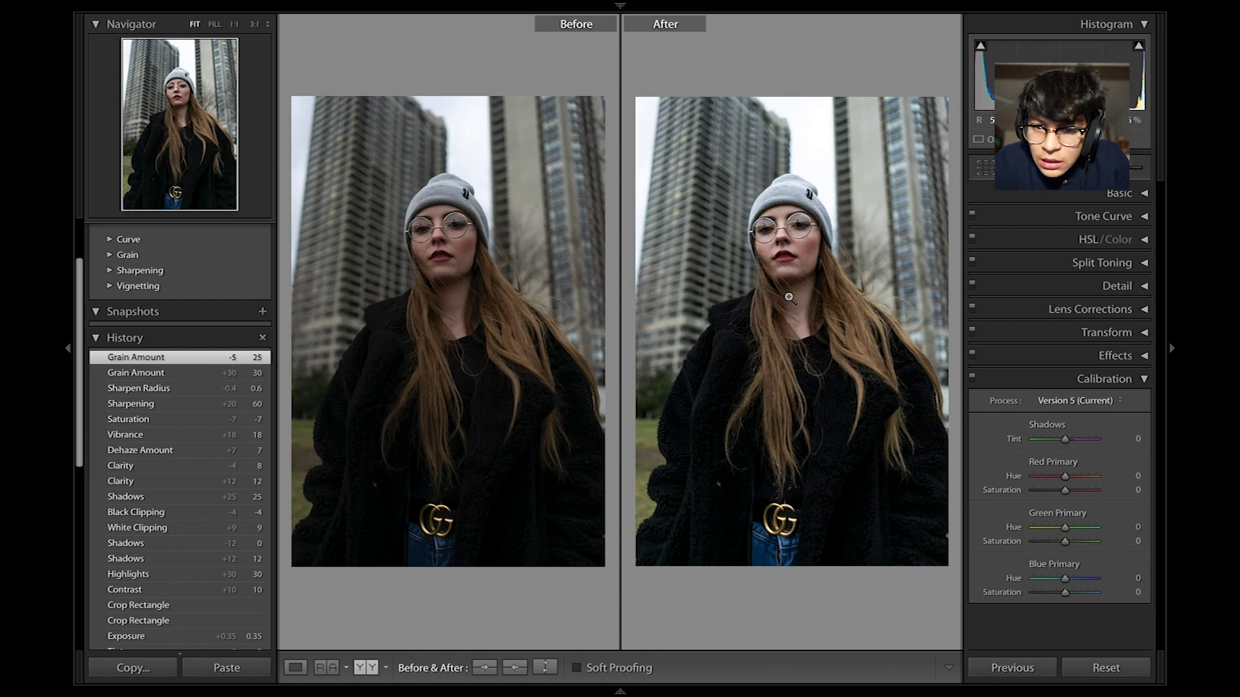
pyautogui.click(765, 292)
pyautogui.moveTo(764, 288); pyautogui.dragTo(830, 428)
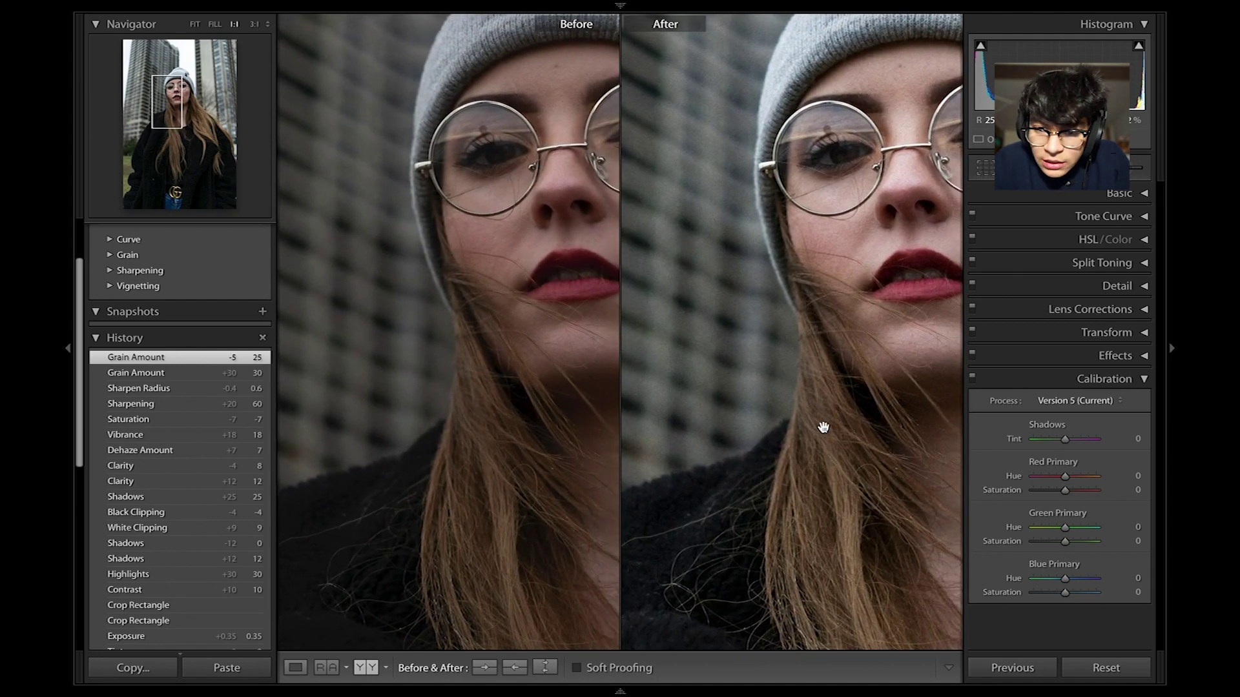
pyautogui.moveTo(1064, 579); pyautogui.dragTo(1050, 580)
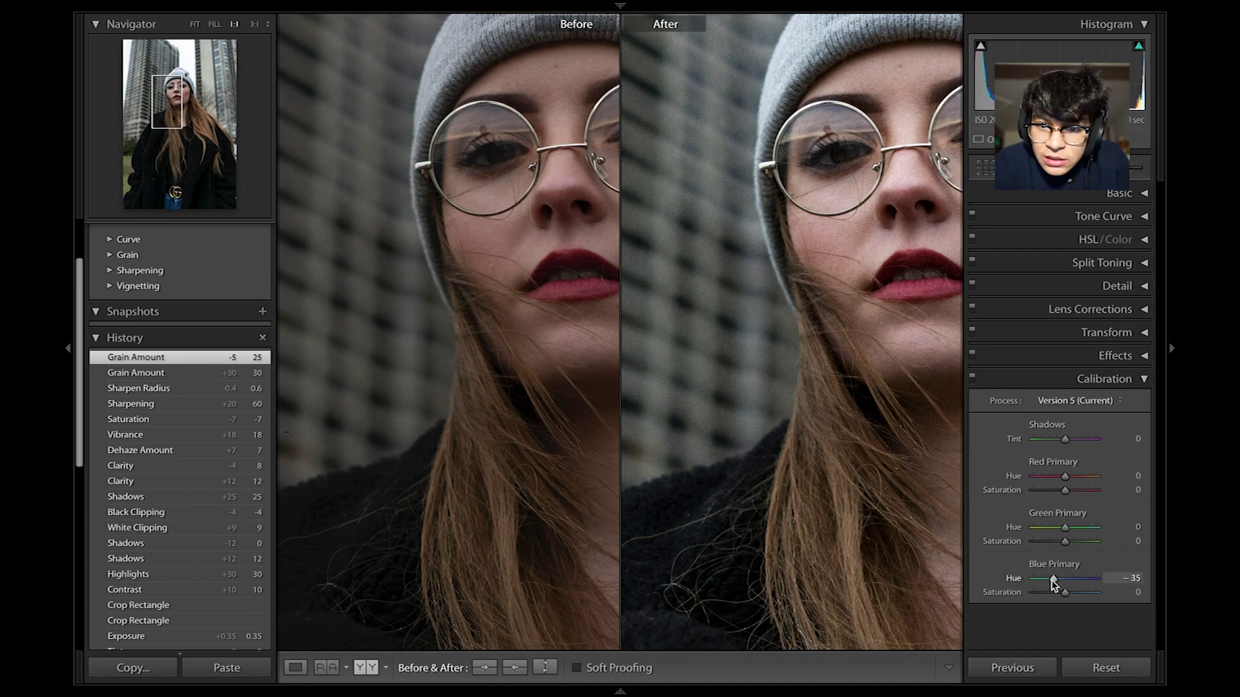
pyautogui.moveTo(1050, 580); pyautogui.dragTo(1048, 580)
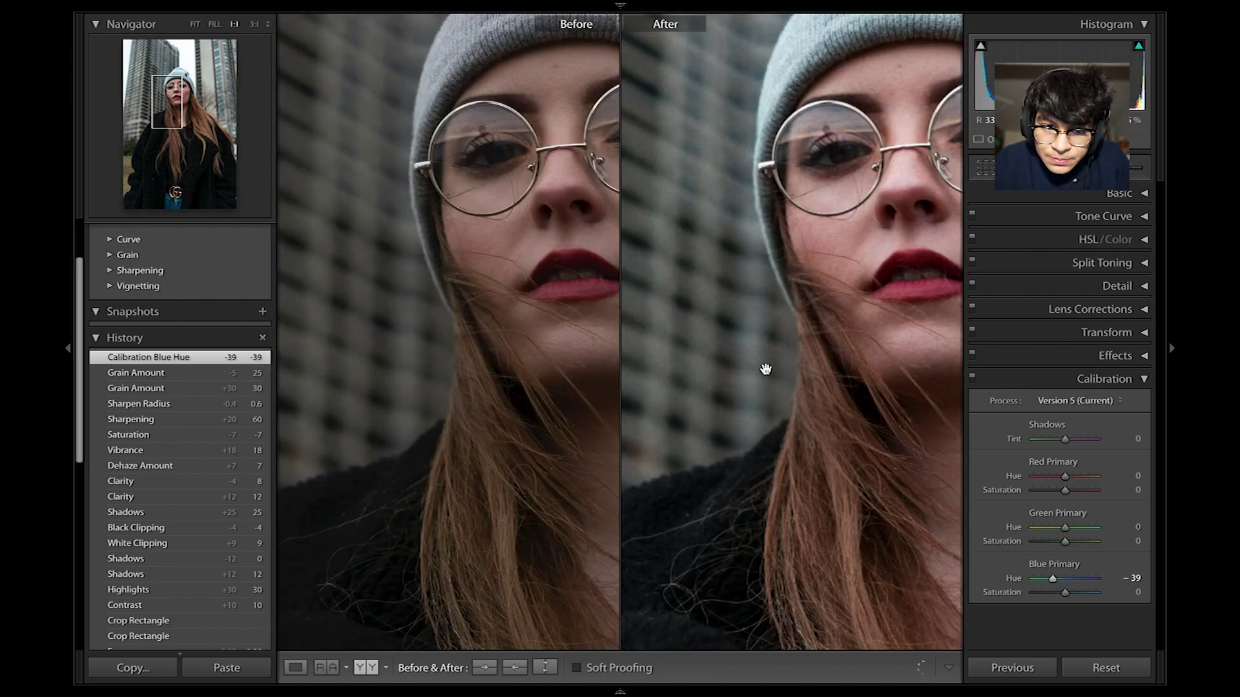
# Compare the blue hue shift with the original across the whole photo and on the face at 1:1.
pyautogui.click(840, 288)
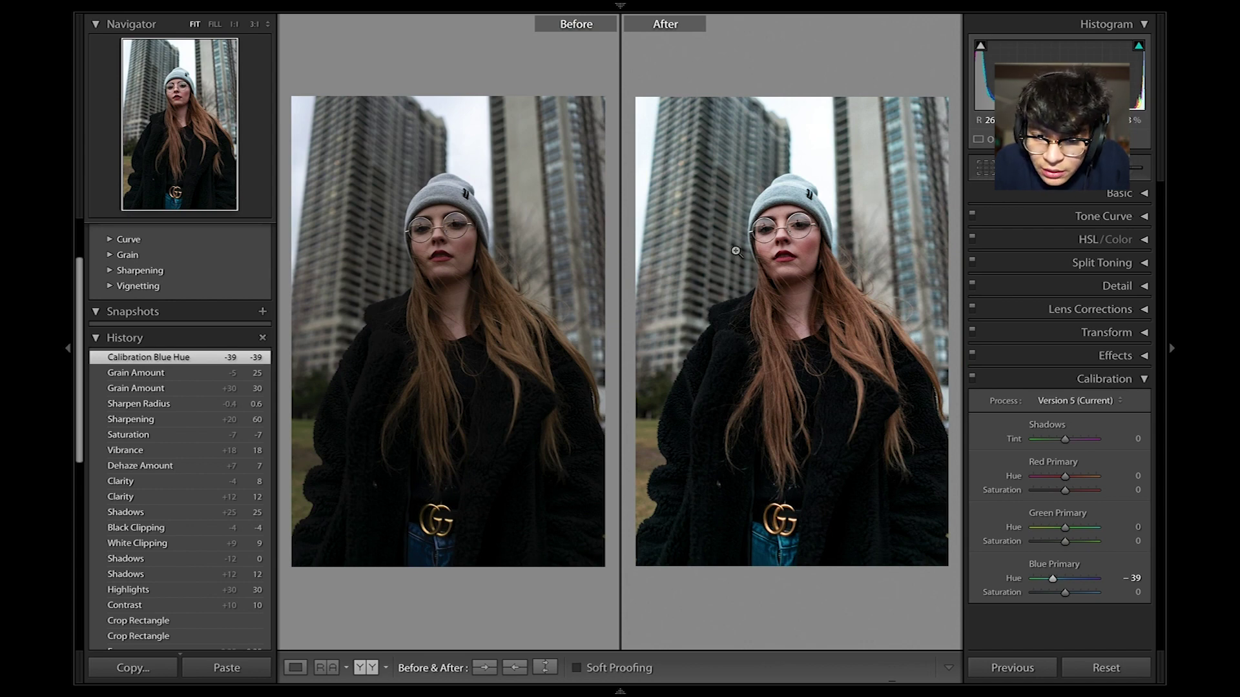
pyautogui.click(762, 257)
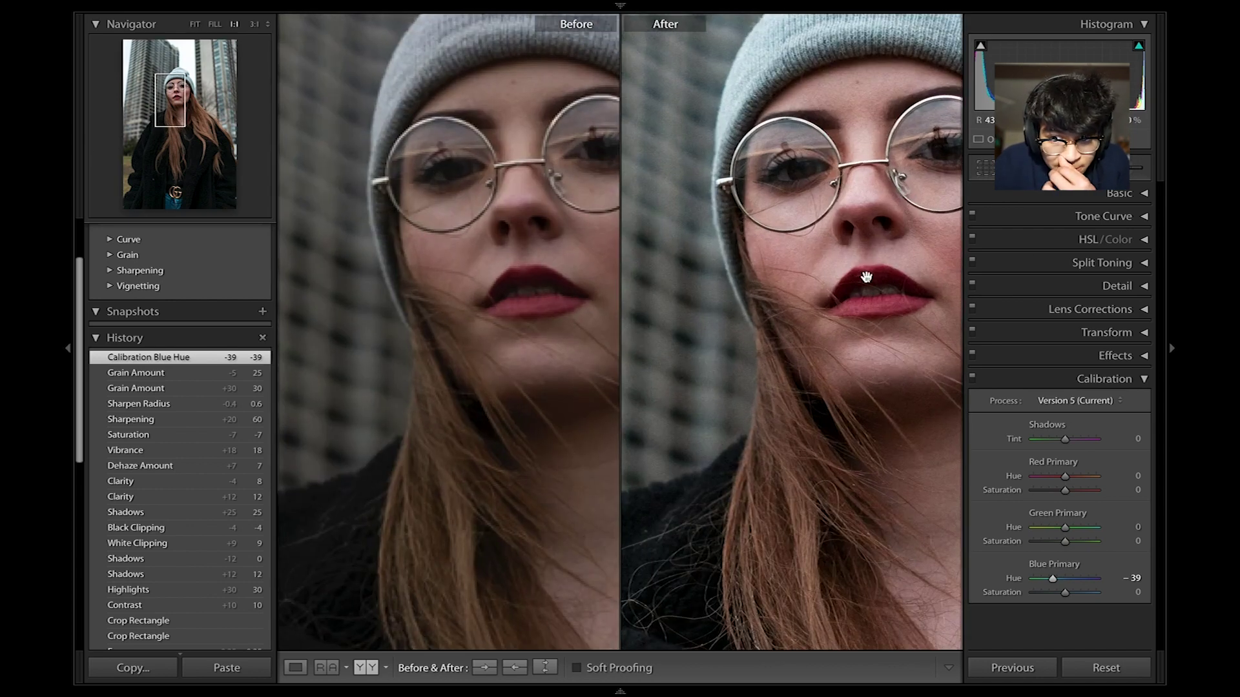
pyautogui.moveTo(772, 295); pyautogui.dragTo(758, 392)
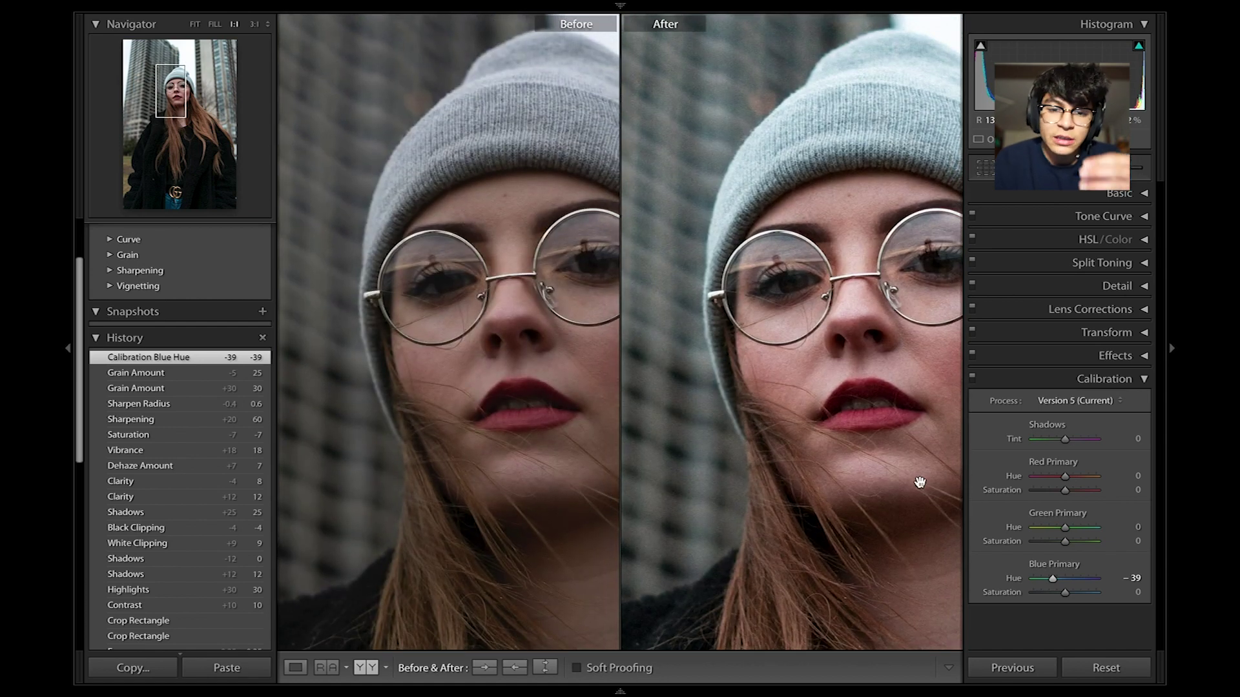
pyautogui.click(725, 527)
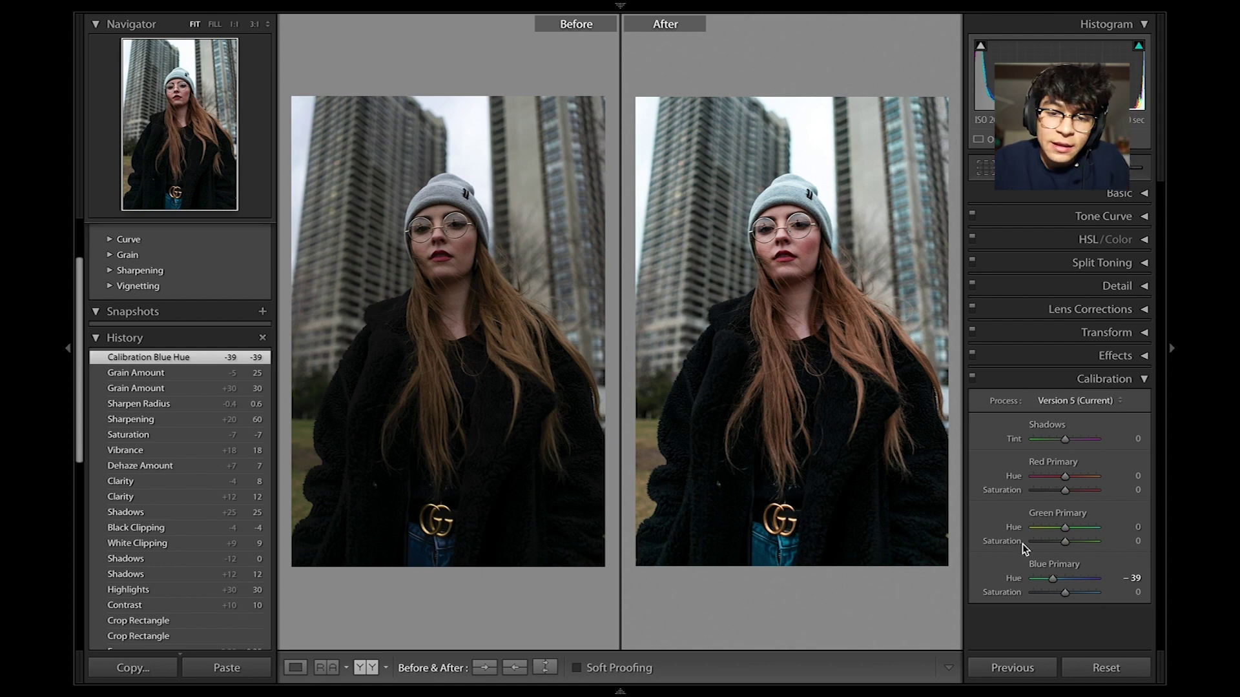
# Set the Green Primary Hue to -23 while viewing the coat and background greenery at 1:1.
pyautogui.click(671, 379)
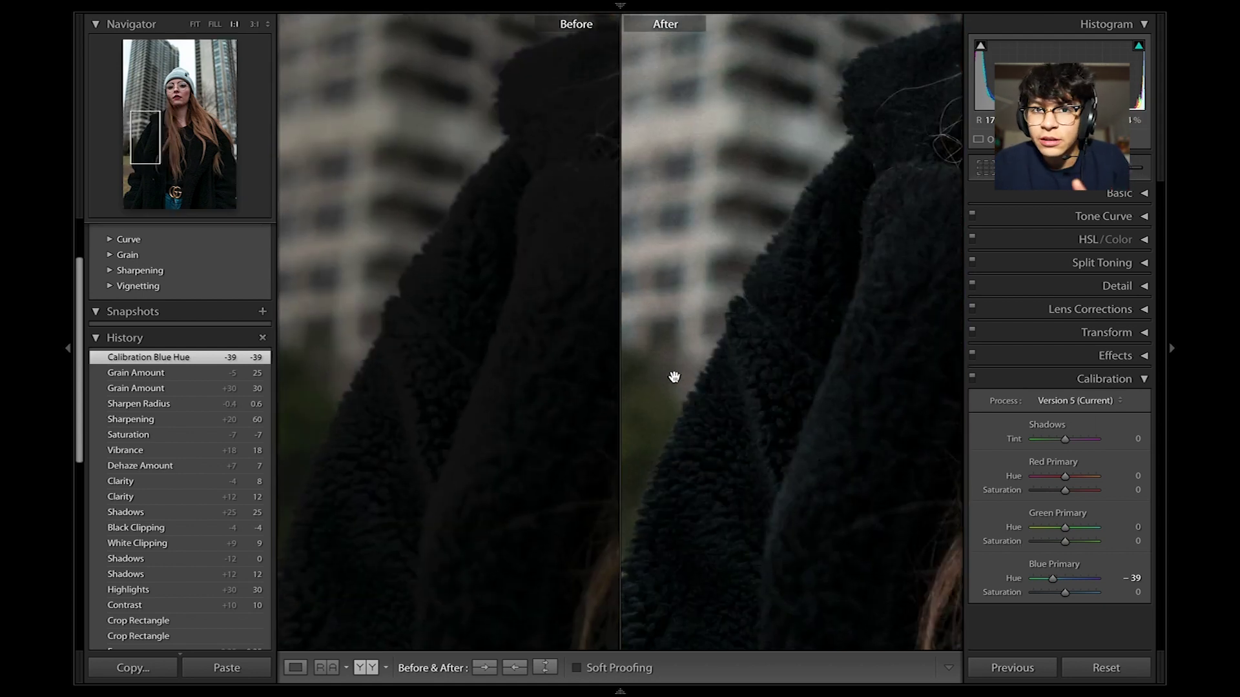
pyautogui.moveTo(742, 385); pyautogui.dragTo(771, 385)
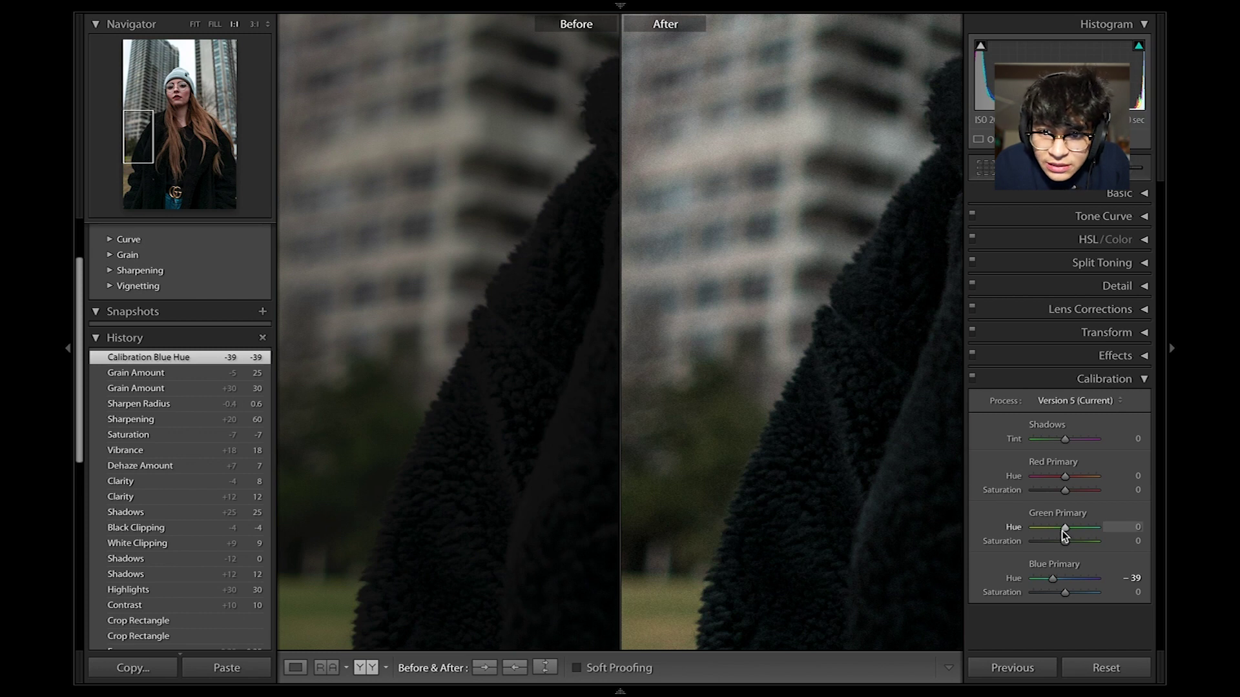
pyautogui.moveTo(1064, 528); pyautogui.dragTo(1056, 527)
# Set the Red Primary Hue to -3, judging the skin and lip color on the face at 1:1.
pyautogui.click(824, 341)
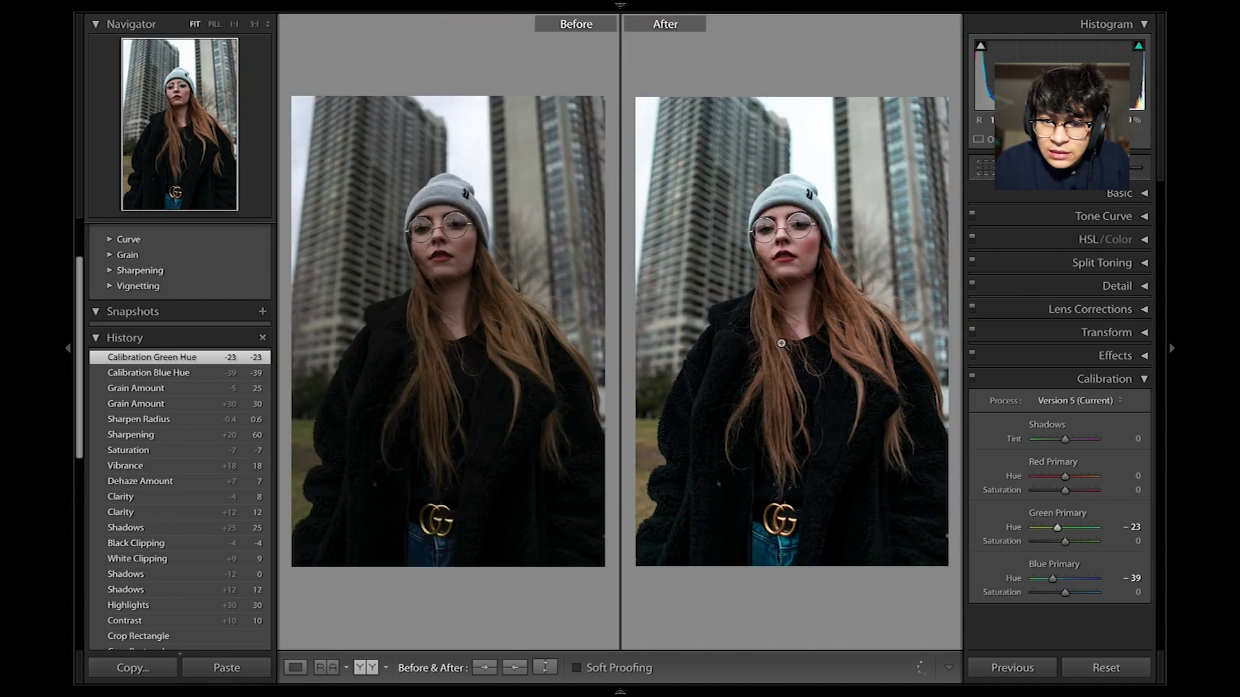
pyautogui.click(758, 240)
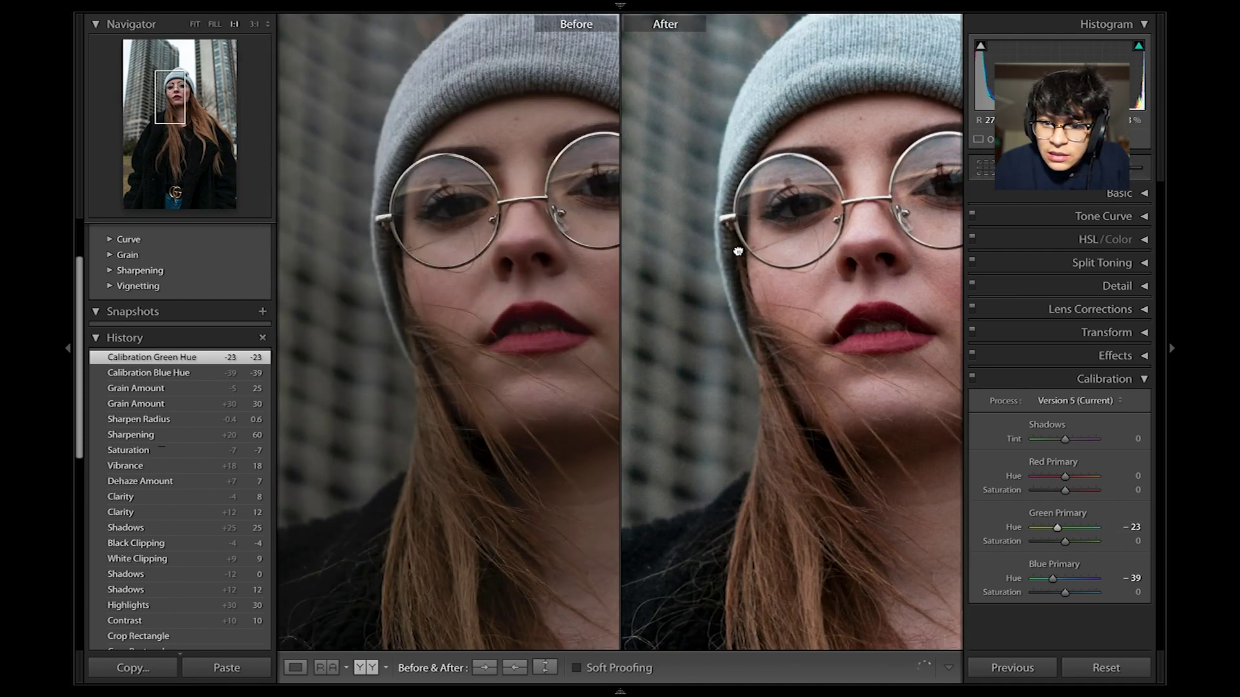
pyautogui.moveTo(768, 241); pyautogui.dragTo(732, 250)
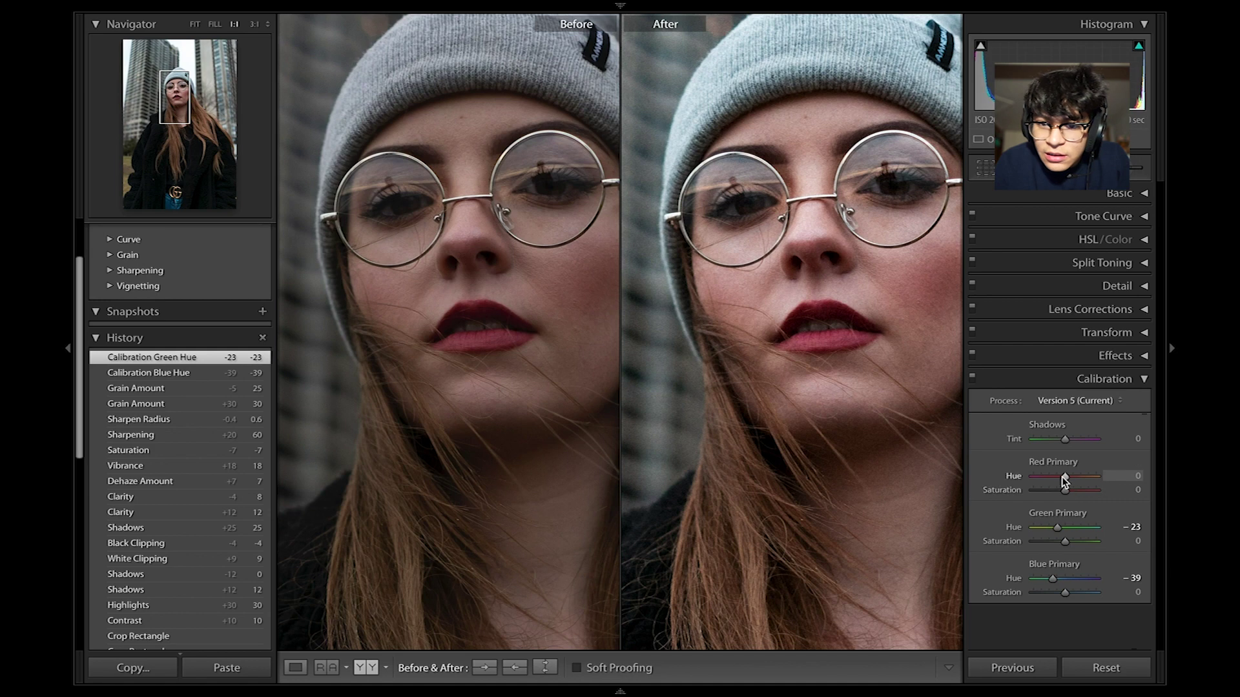
pyautogui.moveTo(1063, 478)
pyautogui.mouseDown()
pyautogui.moveTo(1051, 482)
pyautogui.moveTo(1102, 478)
pyautogui.moveTo(1062, 477)
pyautogui.mouseUp()
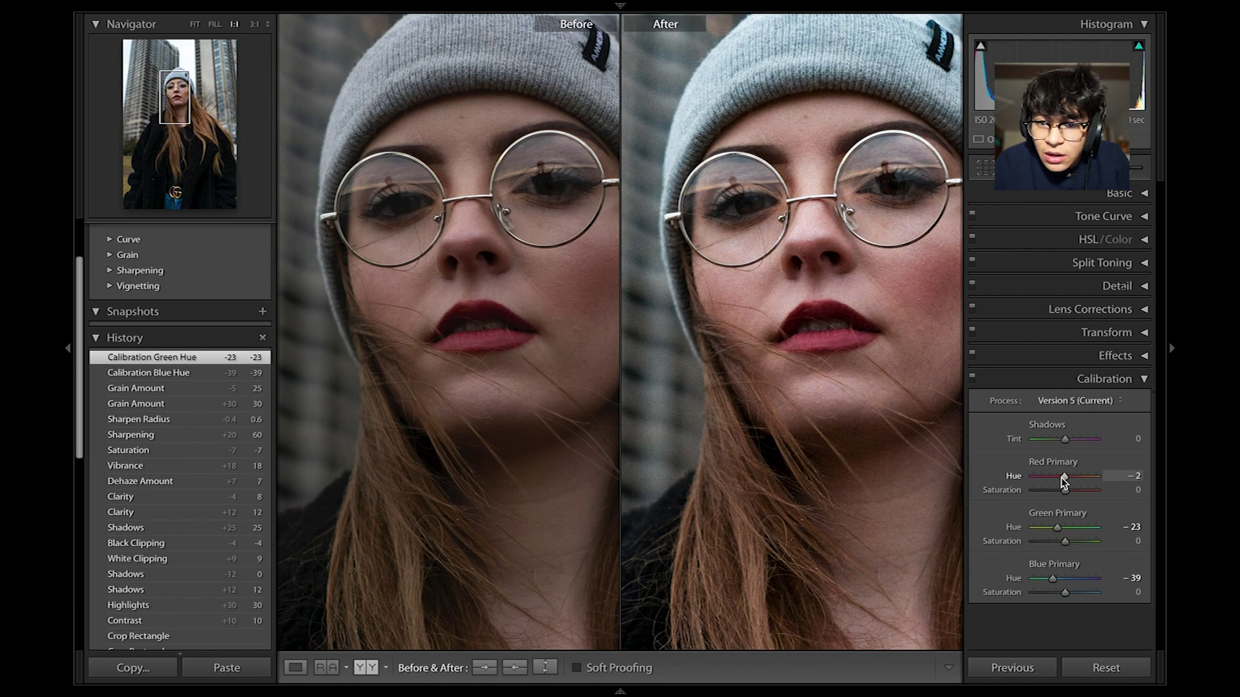
pyautogui.moveTo(1060, 478); pyautogui.dragTo(1063, 479)
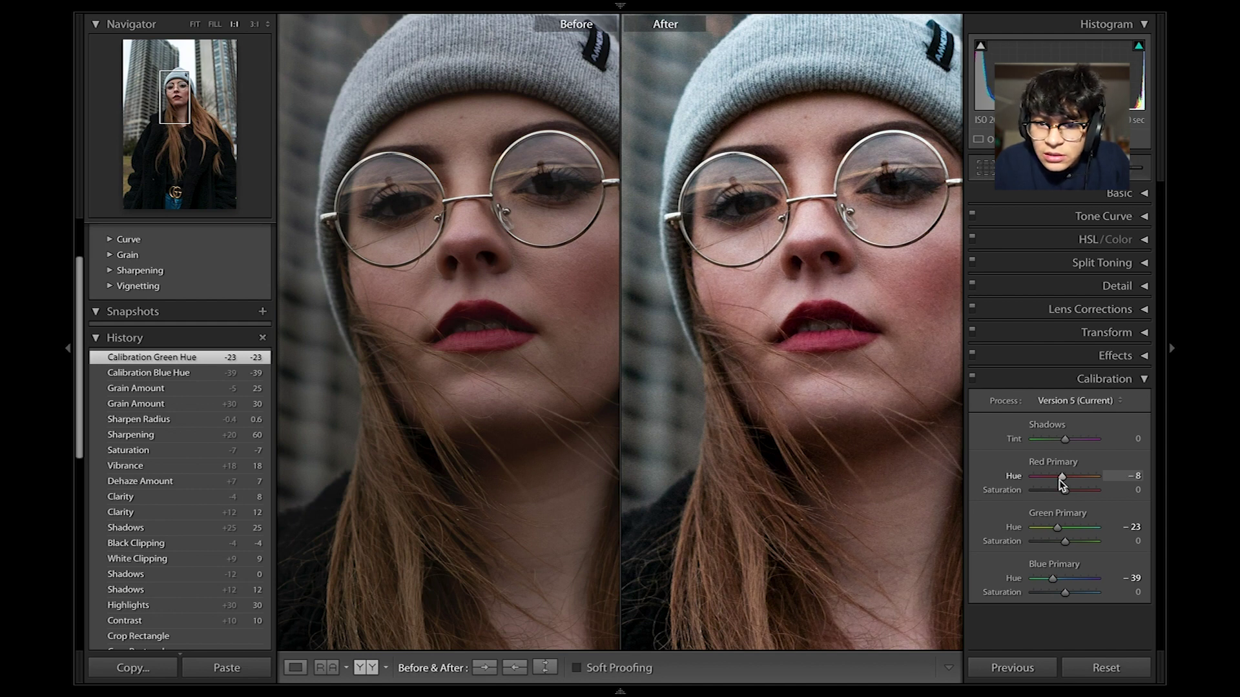
pyautogui.moveTo(1063, 480); pyautogui.dragTo(1063, 479)
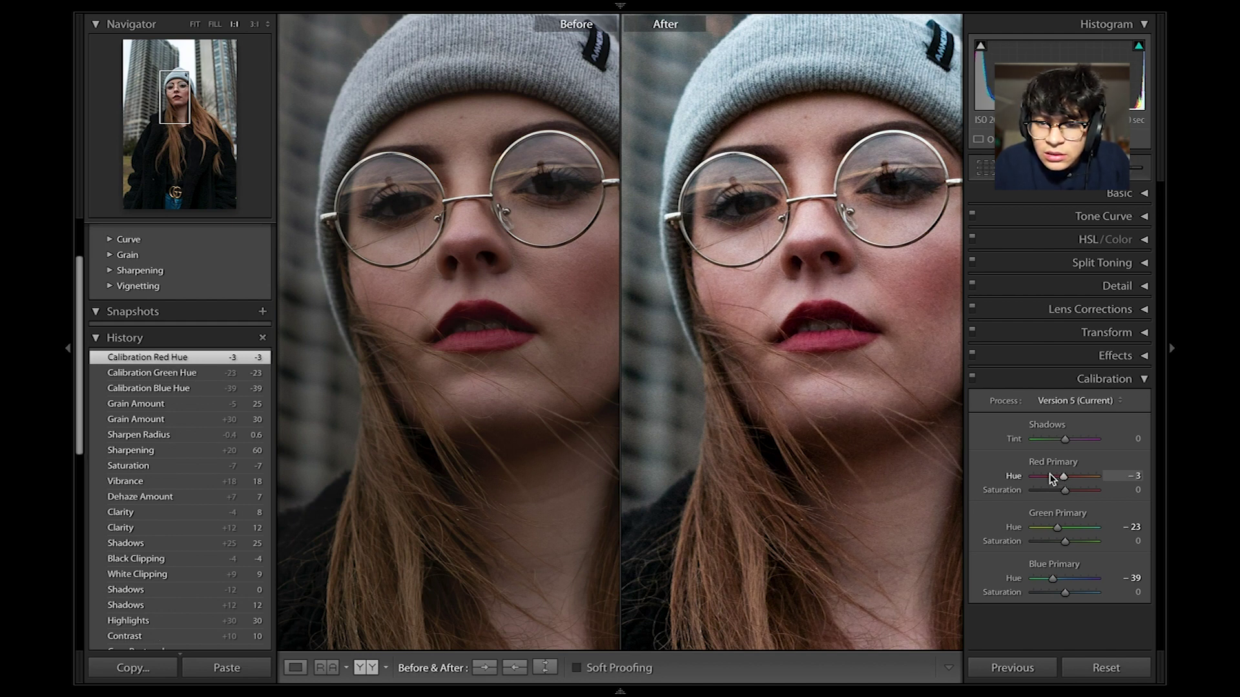
# Lower the Green Primary Hue to -35 and compare the face and whole photo with the original.
pyautogui.moveTo(1057, 528)
pyautogui.mouseDown()
pyautogui.moveTo(1036, 528)
pyautogui.moveTo(1054, 529)
pyautogui.mouseUp()
pyautogui.moveTo(1052, 578)
pyautogui.mouseDown()
pyautogui.moveTo(1037, 580)
pyautogui.moveTo(1053, 588)
pyautogui.mouseUp()
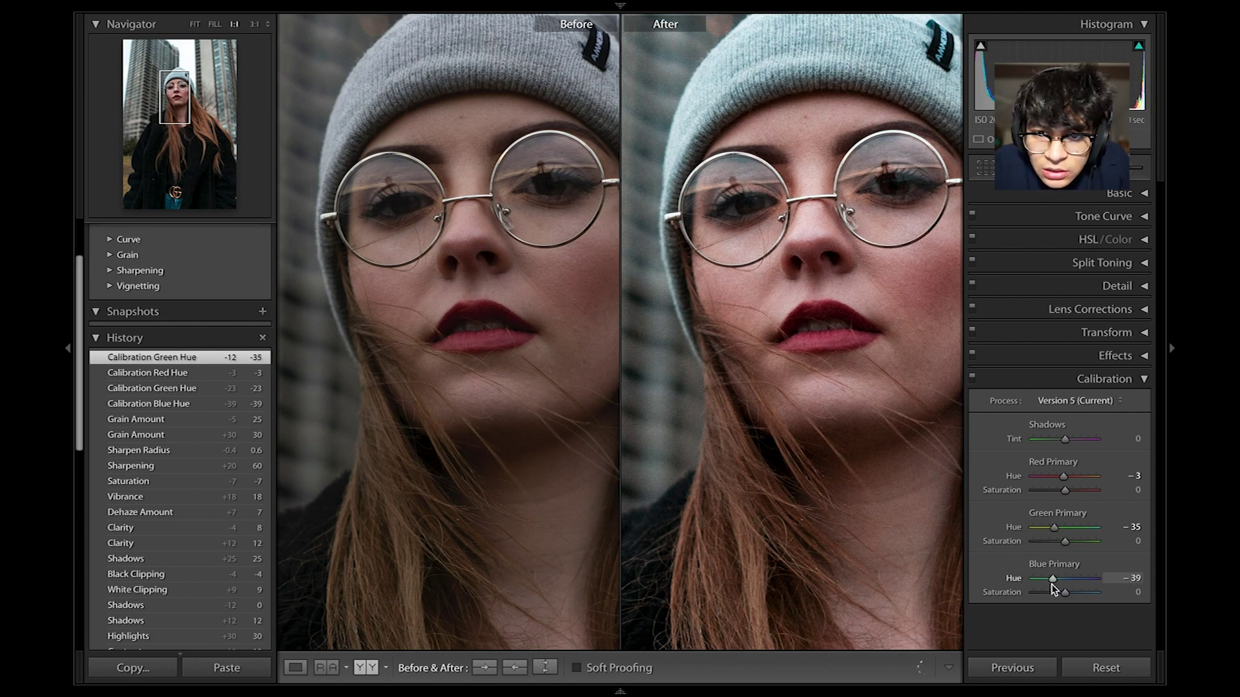
pyautogui.moveTo(788, 393); pyautogui.dragTo(902, 396)
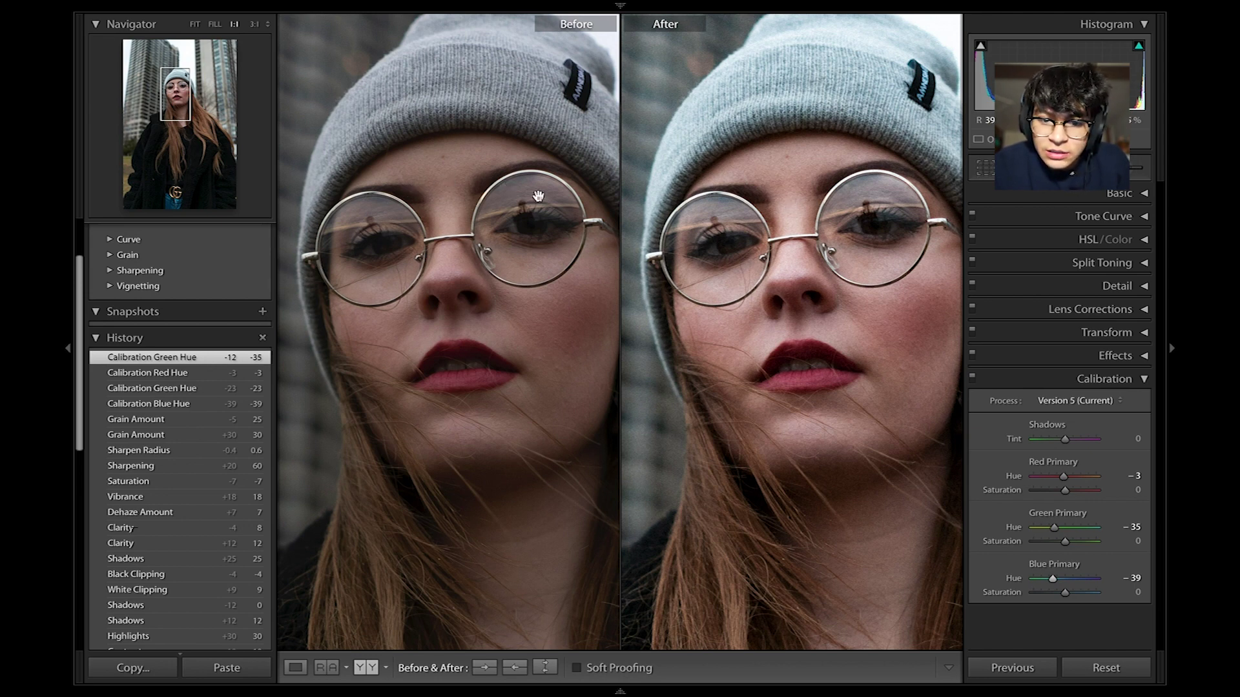
pyautogui.click(761, 365)
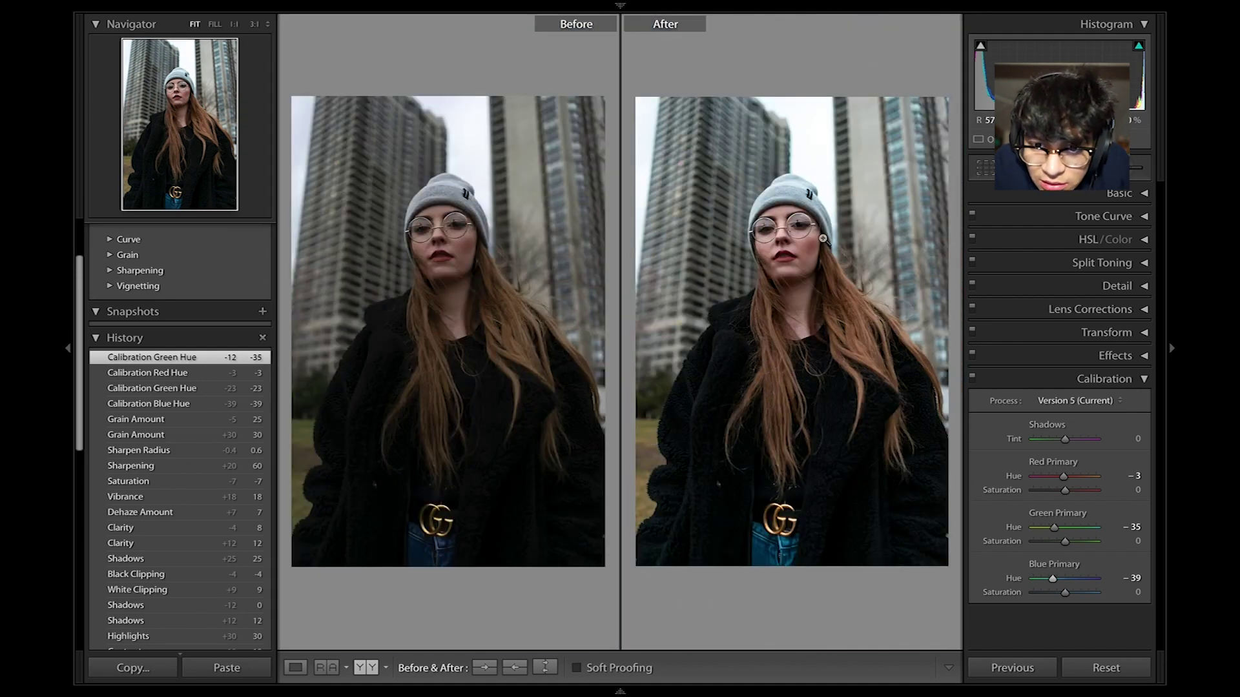
# Try a Red Primary Hue of -12 and Green Primary Hue of -50, and revert to the Calibration Green Hue -35 history state.
pyautogui.click(798, 227)
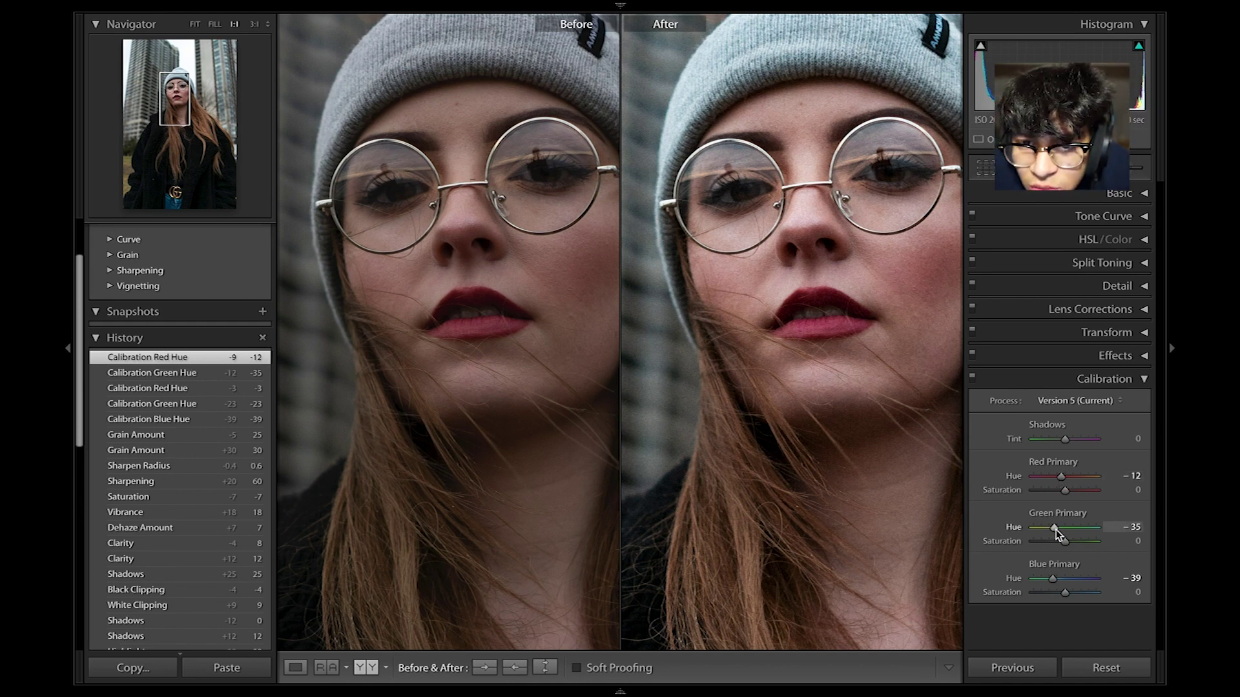
pyautogui.moveTo(1052, 528)
pyautogui.mouseDown()
pyautogui.moveTo(1012, 541)
pyautogui.moveTo(1058, 528)
pyautogui.mouseUp()
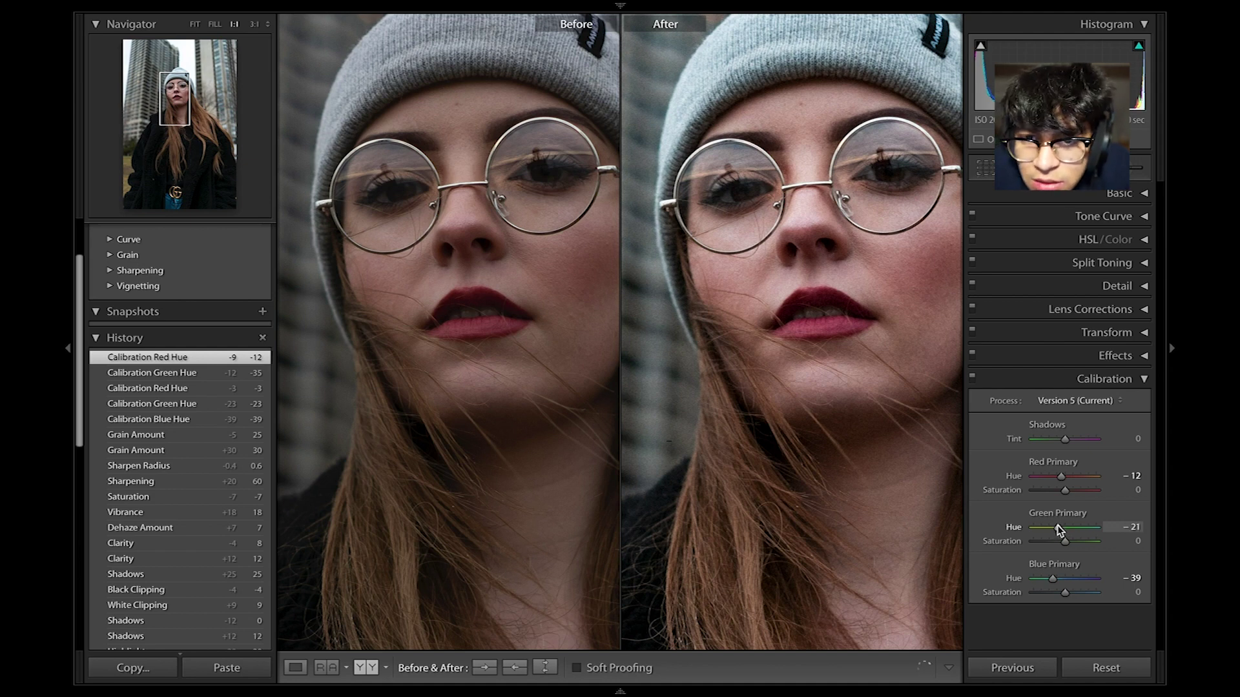
pyautogui.moveTo(1058, 529); pyautogui.dragTo(1047, 529)
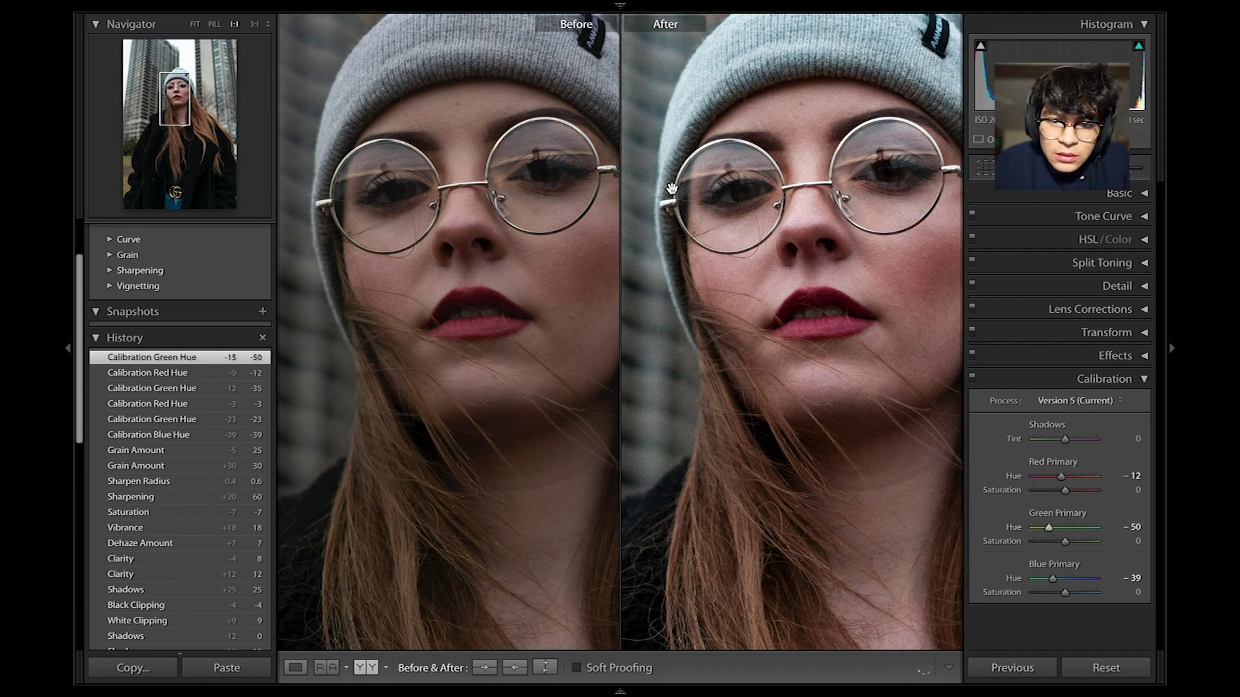
pyautogui.click(203, 390)
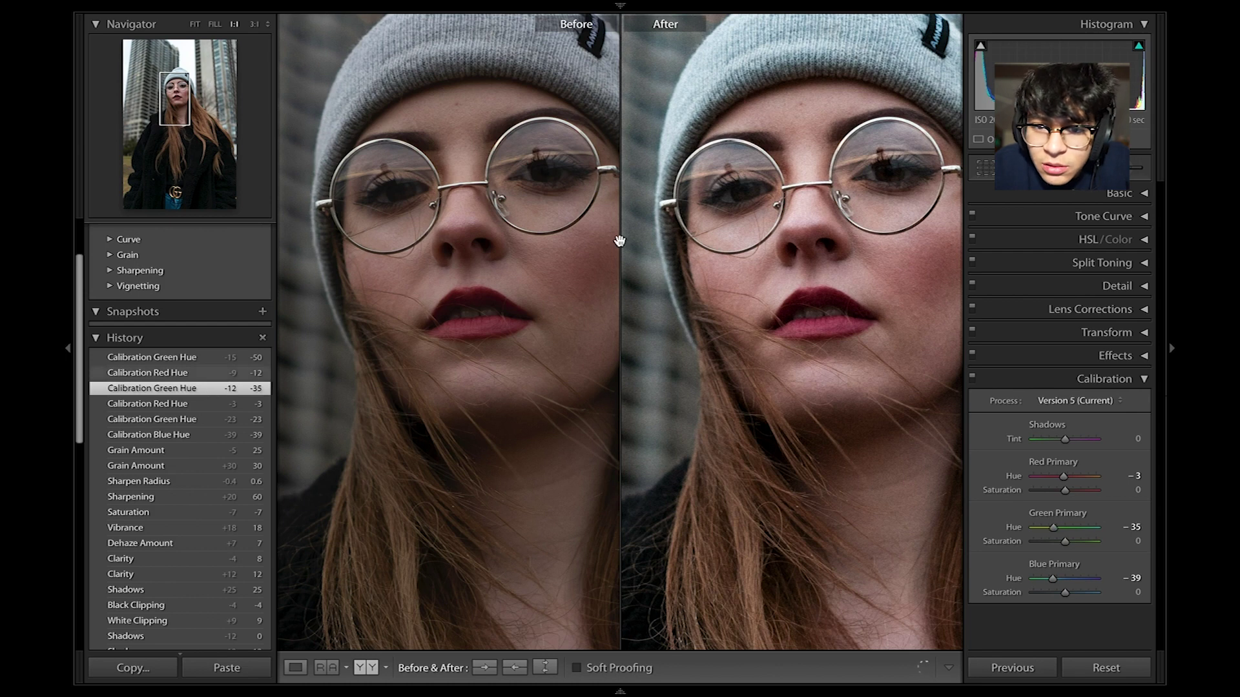
# Check the whole photo and the face at 1:1, and set the Red Primary Hue to -17.
pyautogui.click(820, 242)
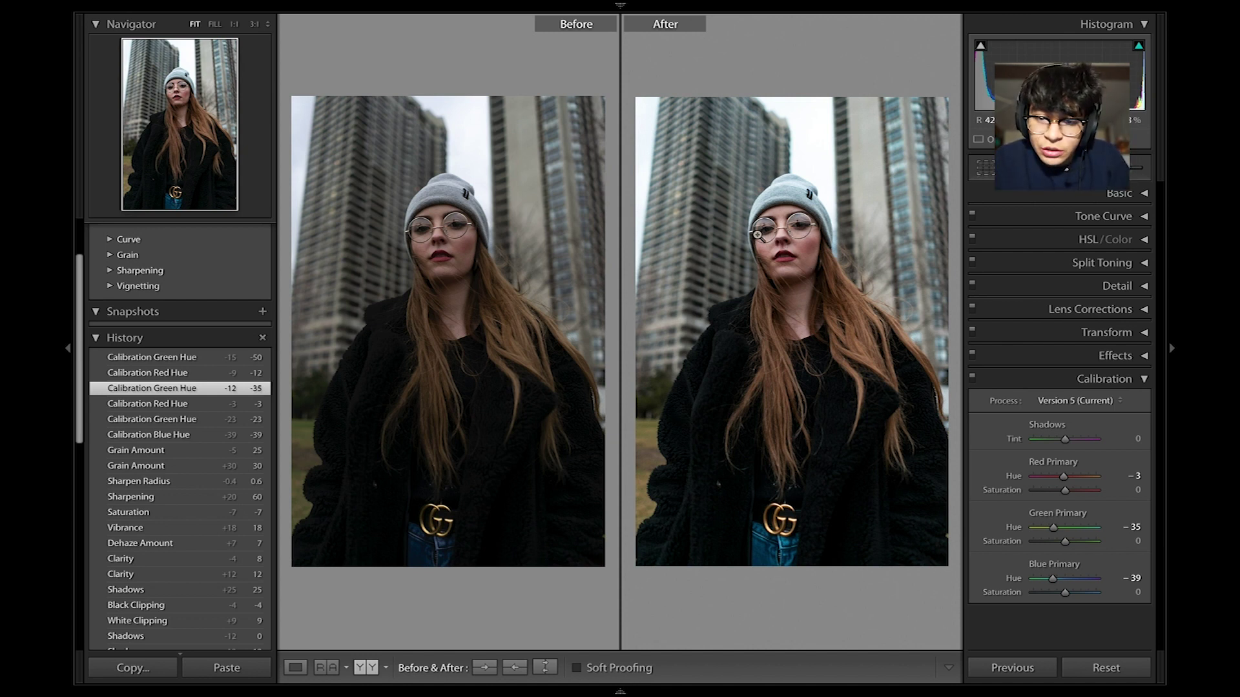
pyautogui.click(758, 236)
pyautogui.moveTo(797, 266); pyautogui.dragTo(747, 255)
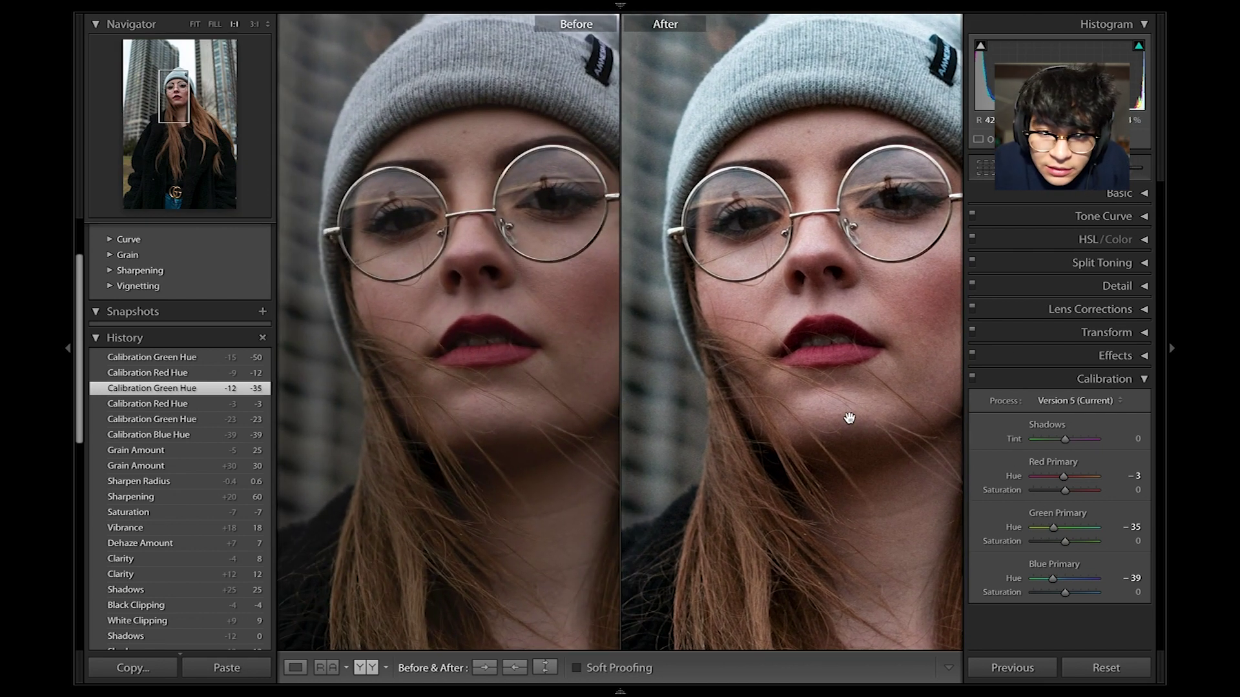
pyautogui.moveTo(849, 418); pyautogui.dragTo(814, 447)
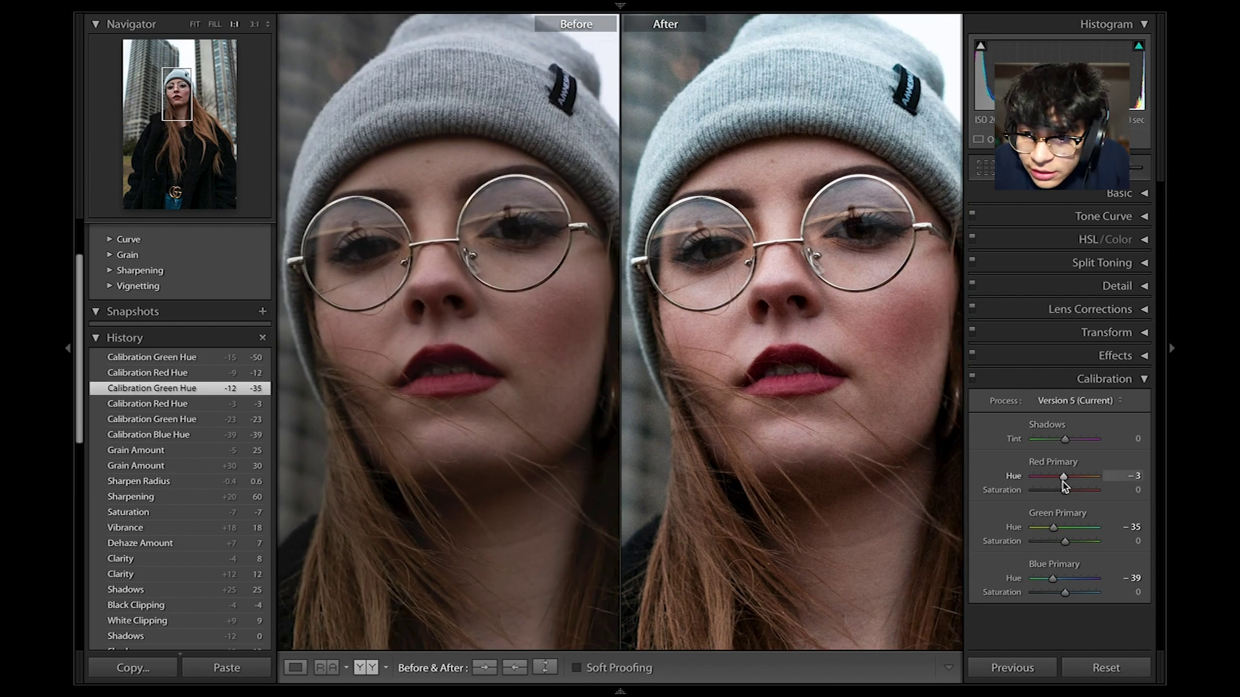
pyautogui.moveTo(1063, 478); pyautogui.dragTo(1058, 478)
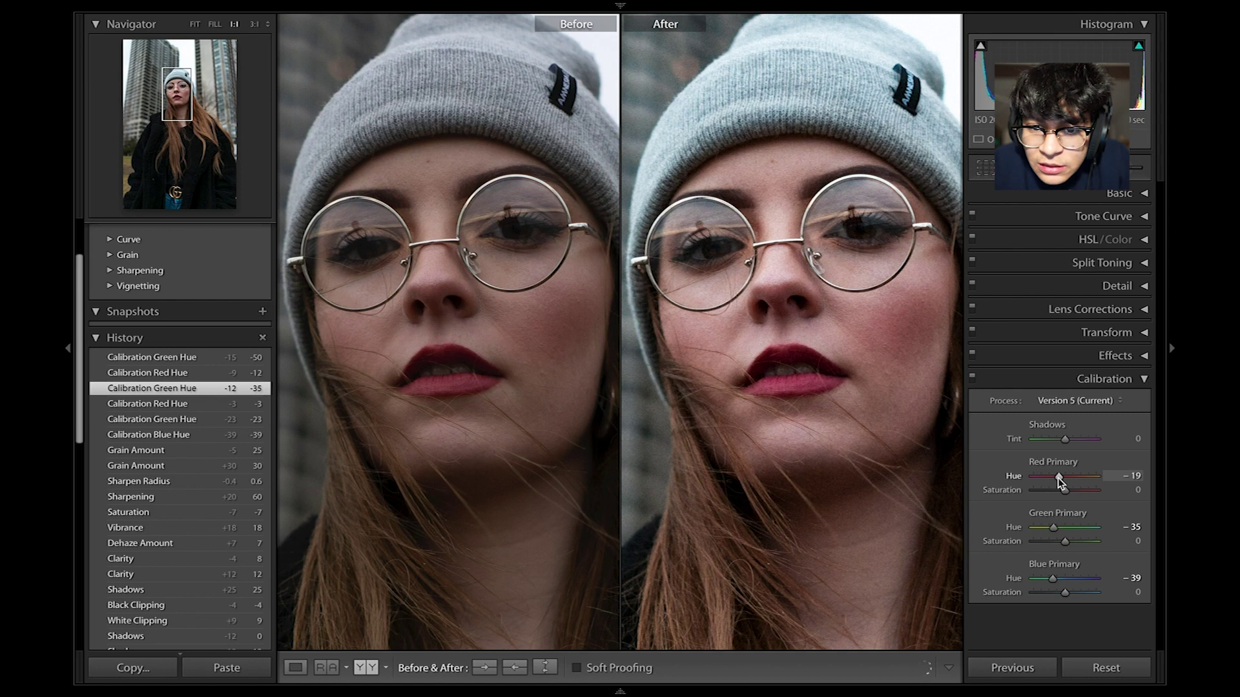
pyautogui.moveTo(1057, 478)
pyautogui.mouseDown()
pyautogui.moveTo(1075, 478)
pyautogui.moveTo(1059, 477)
pyautogui.mouseUp()
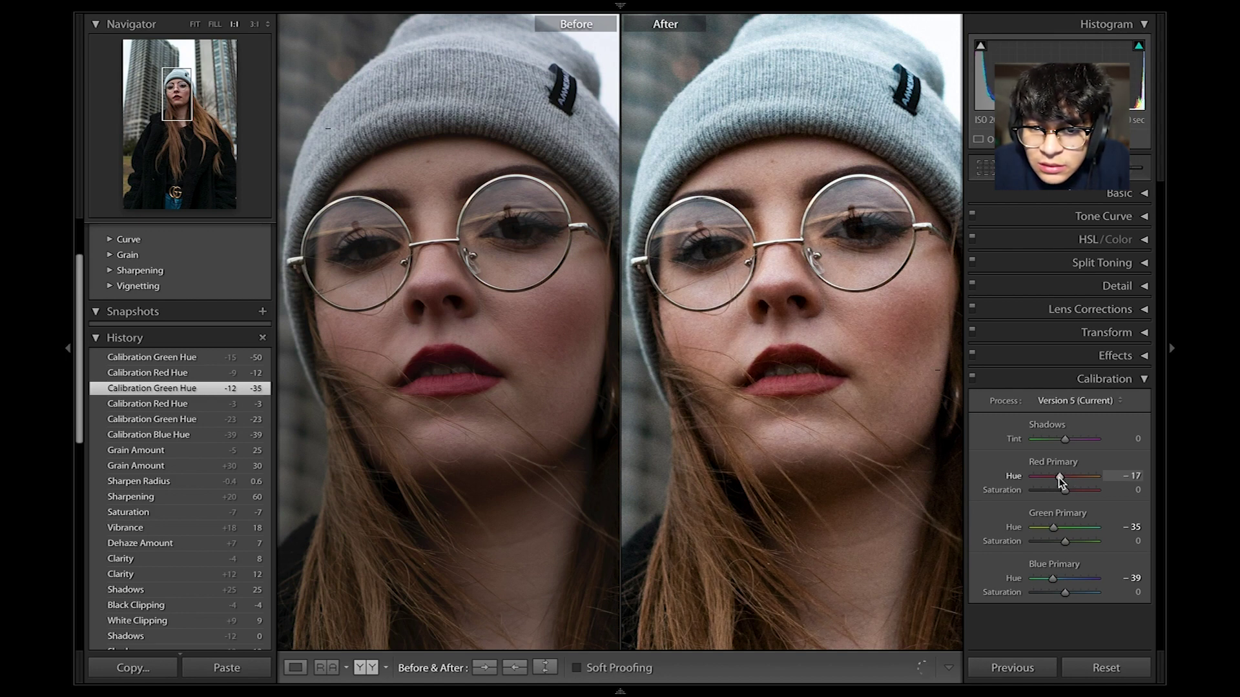
pyautogui.moveTo(1059, 478); pyautogui.dragTo(1059, 477)
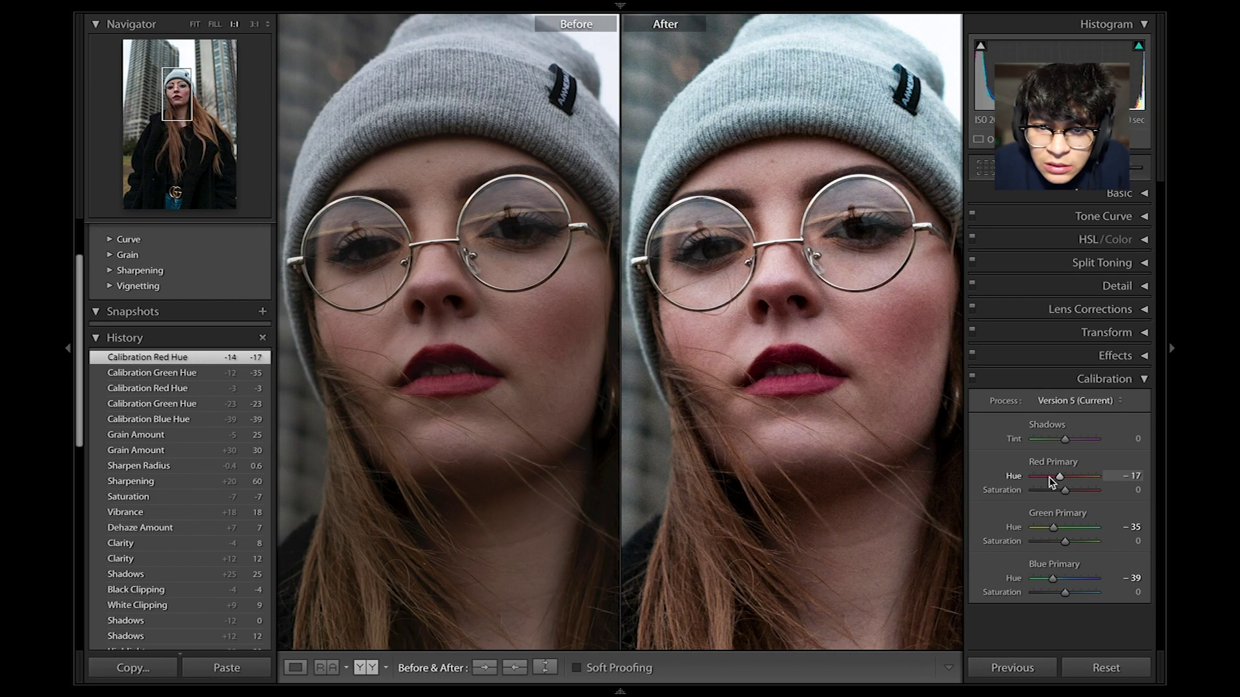
# Set the Blue Primary Hue to -26, judging the skin tones on the face at 1:1 and the whole photo against the original.
pyautogui.click(895, 456)
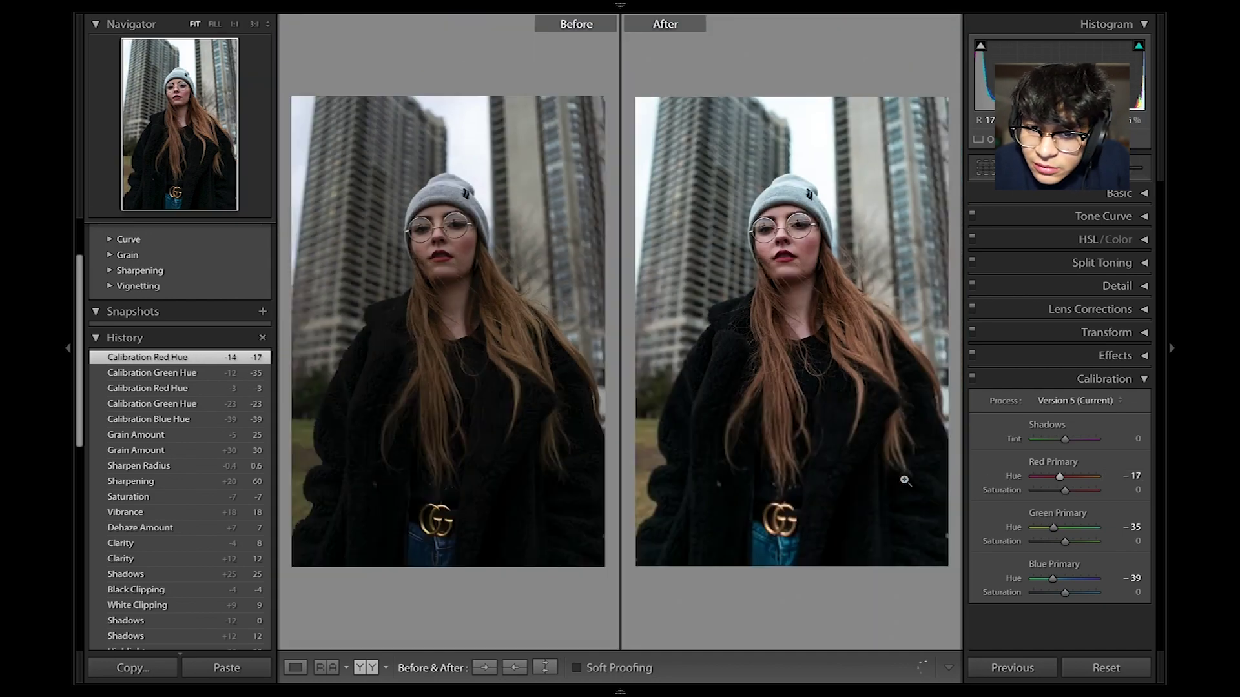
pyautogui.moveTo(807, 241); pyautogui.dragTo(911, 359)
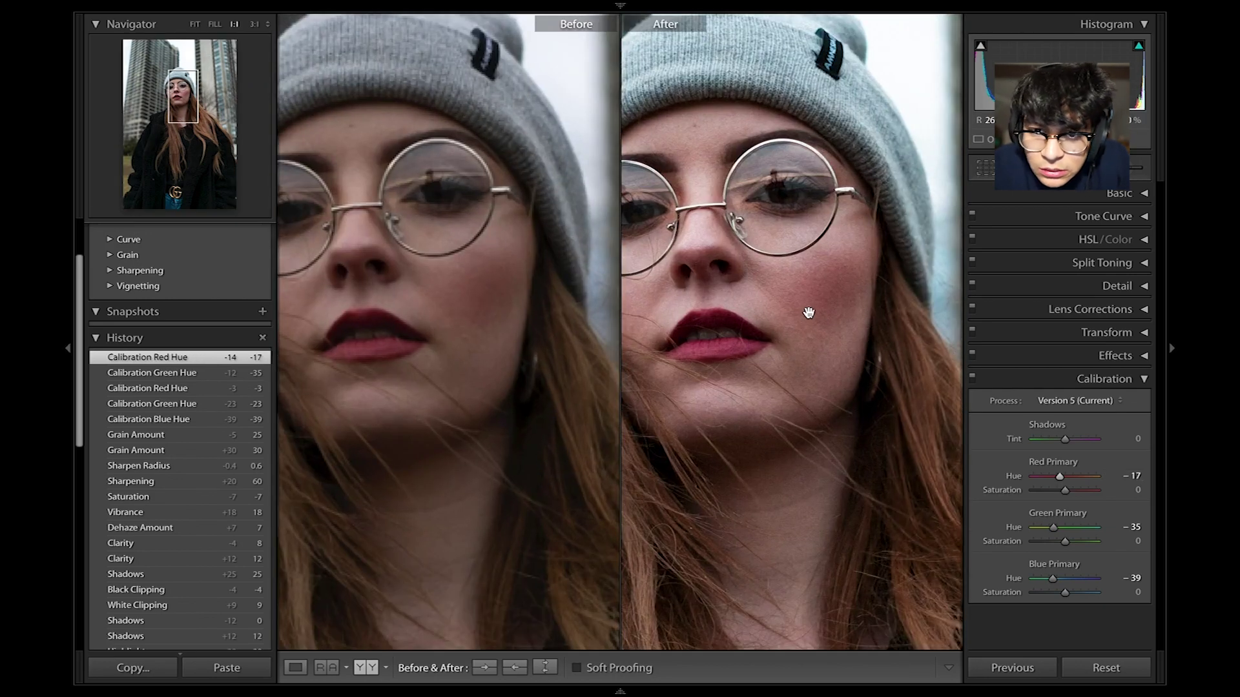
pyautogui.moveTo(808, 310); pyautogui.dragTo(921, 498)
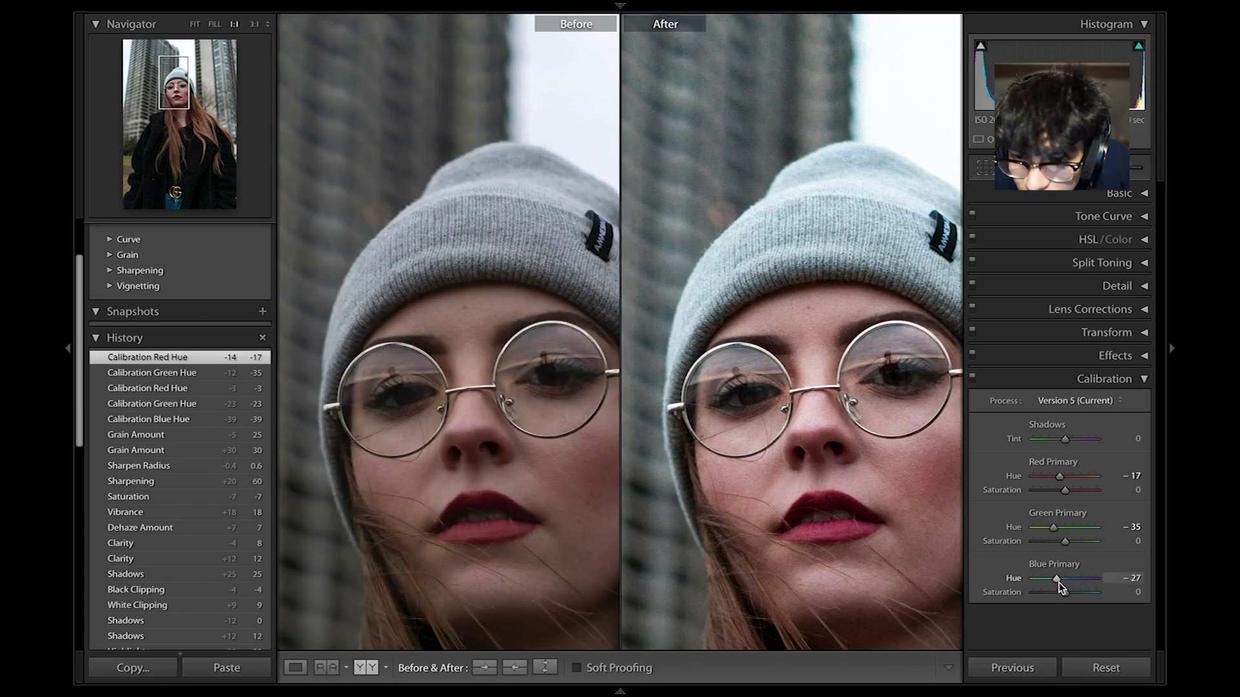
pyautogui.moveTo(1059, 584); pyautogui.dragTo(1057, 579)
pyautogui.moveTo(872, 326); pyautogui.dragTo(817, 424)
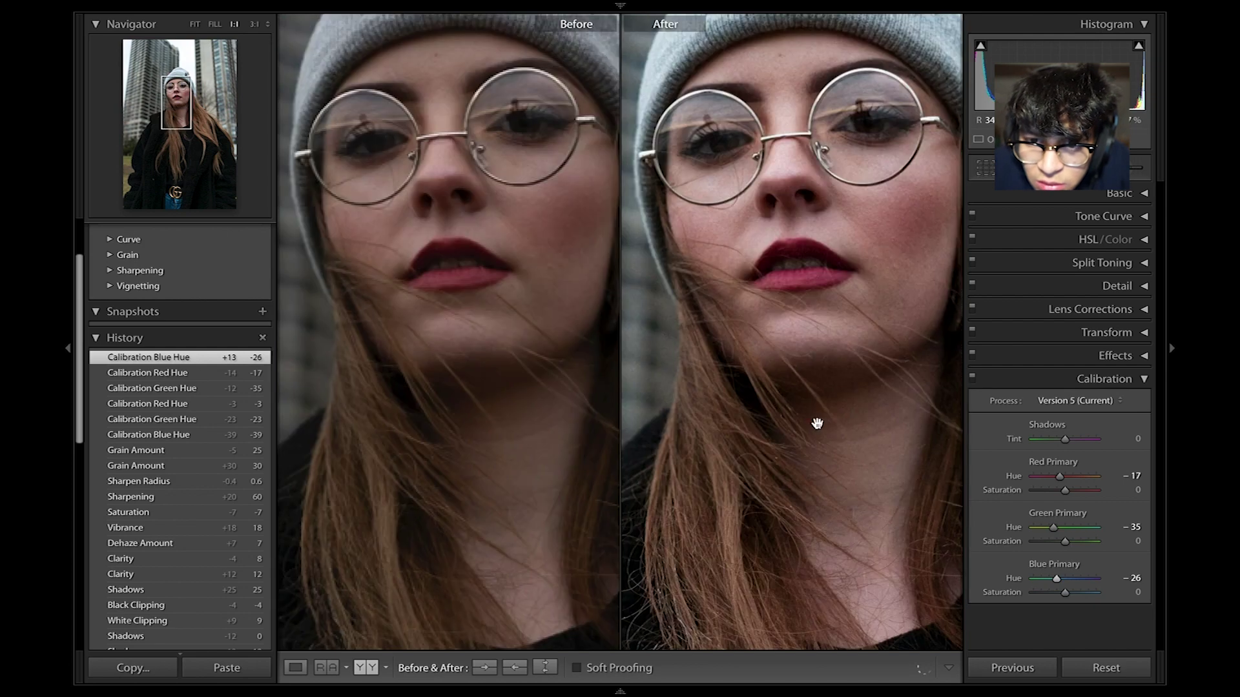
pyautogui.moveTo(805, 322); pyautogui.dragTo(805, 346)
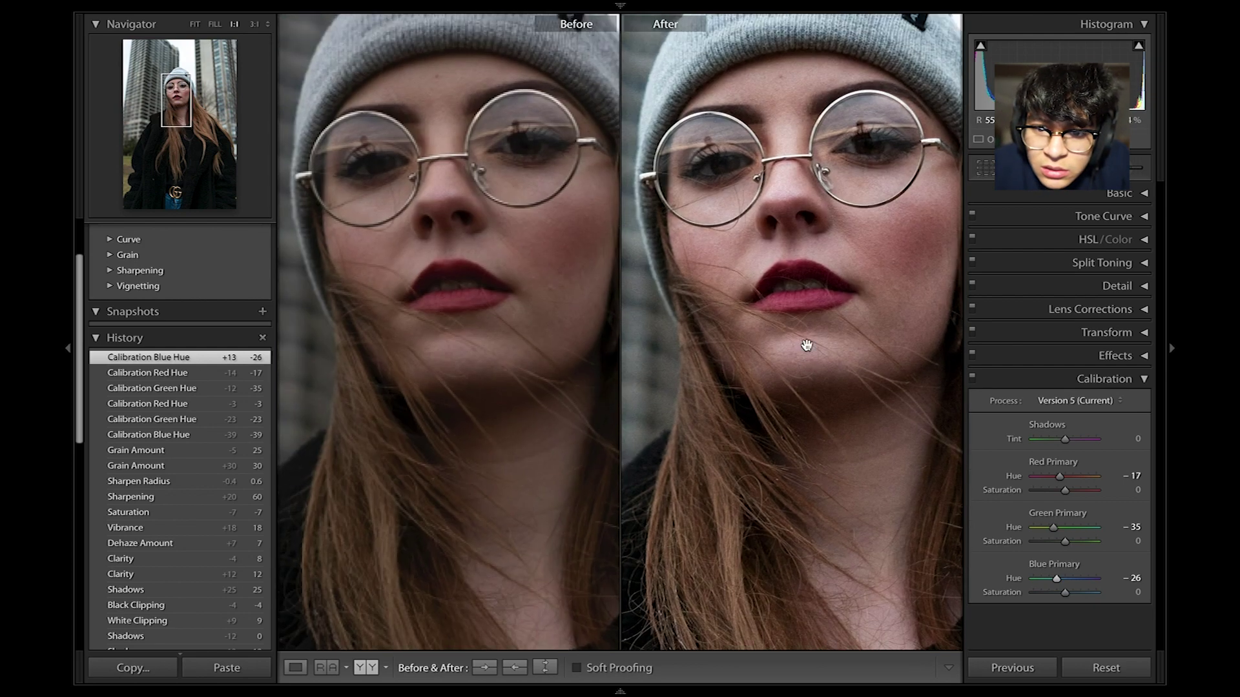
pyautogui.click(801, 353)
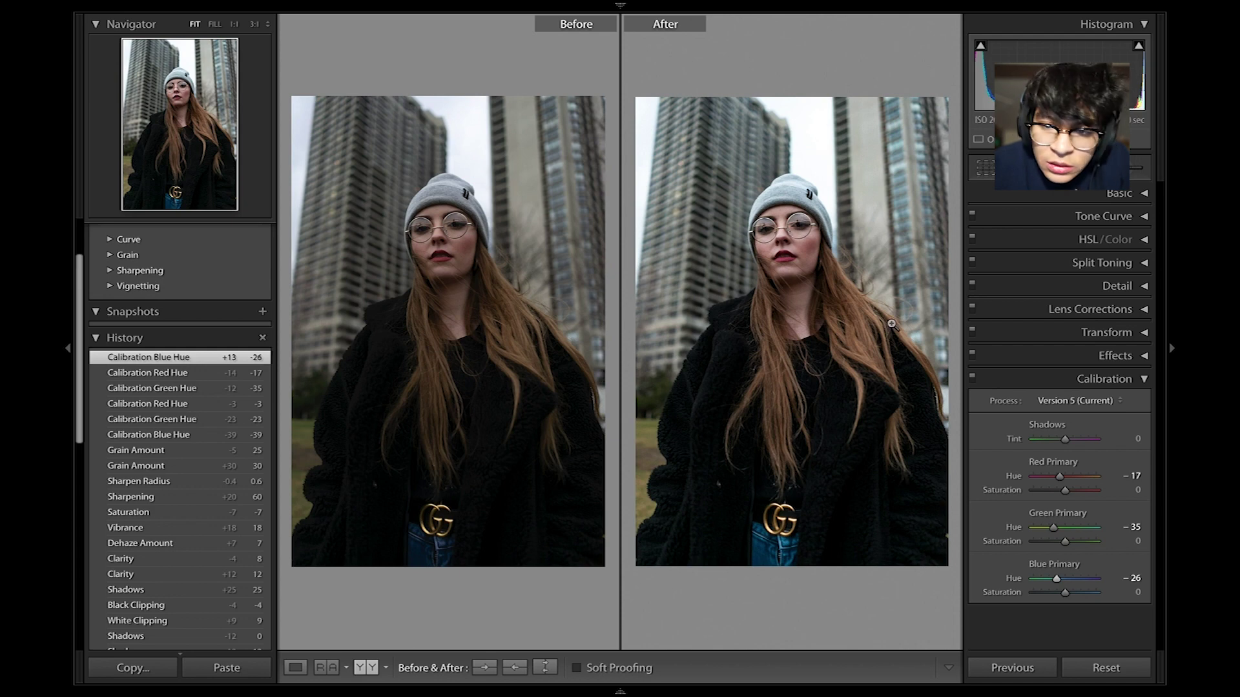
# Review the edited photo on its own, and compare it side by side with the original, both whole and on the face at 1:1.
pyautogui.click(297, 669)
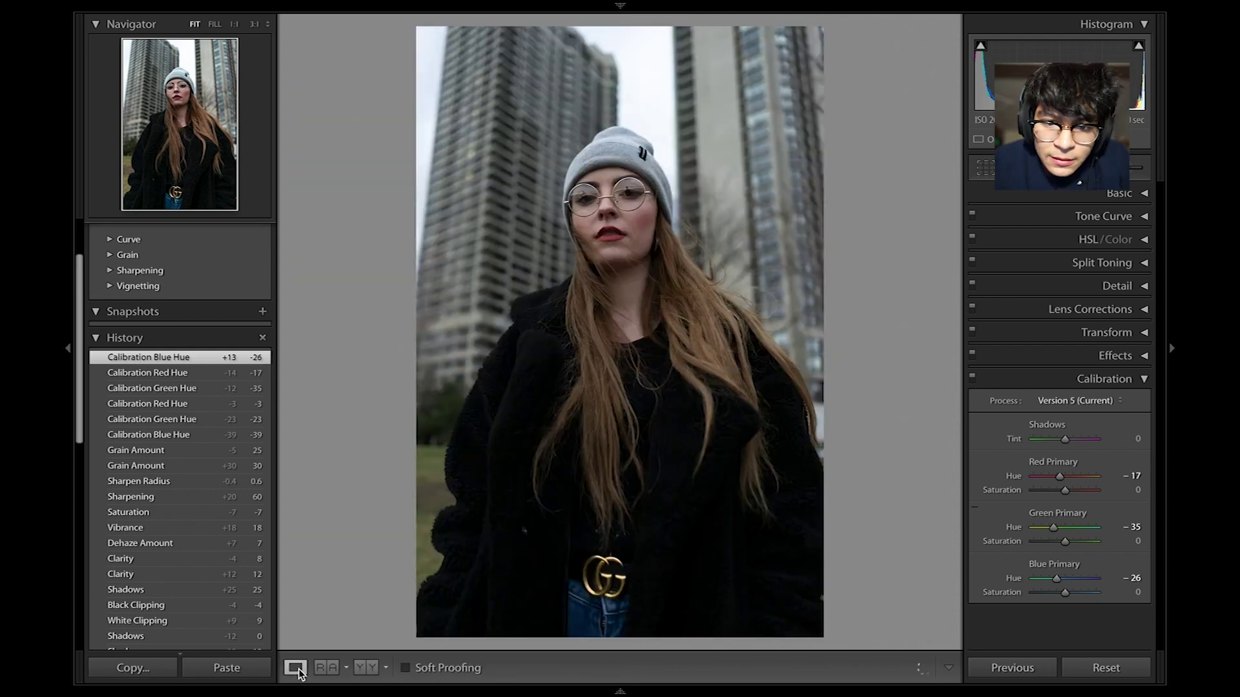
pyautogui.click(367, 668)
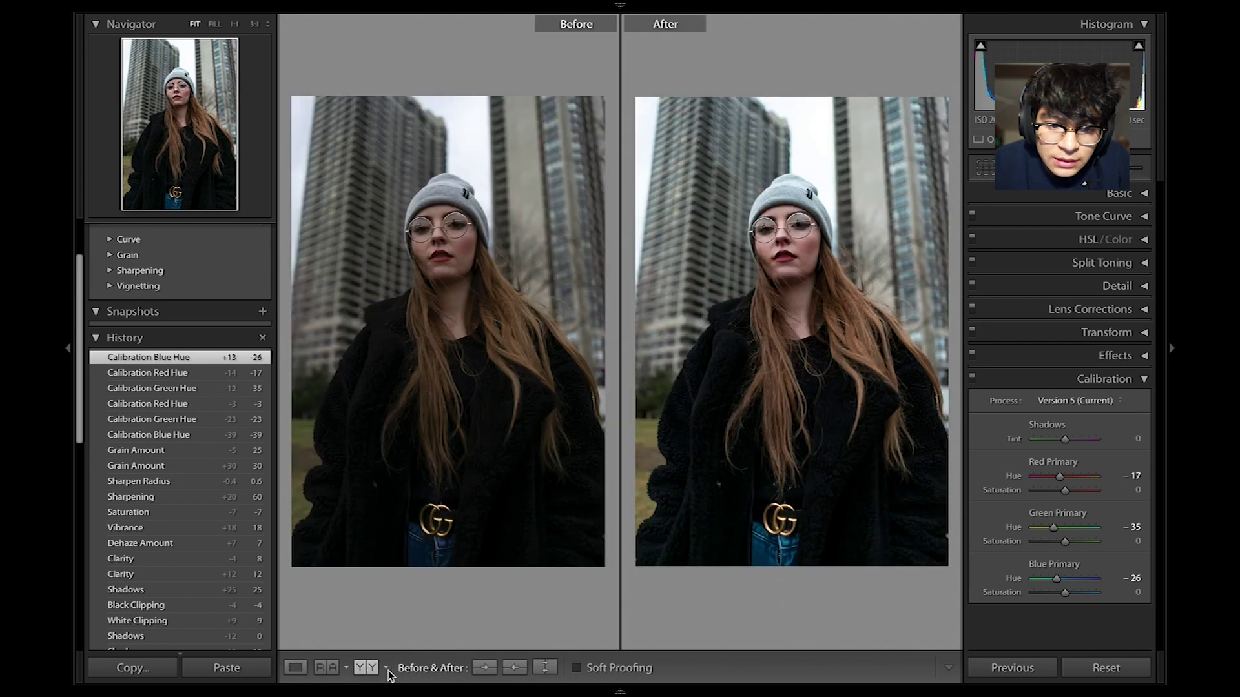
pyautogui.click(387, 669)
pyautogui.click(363, 670)
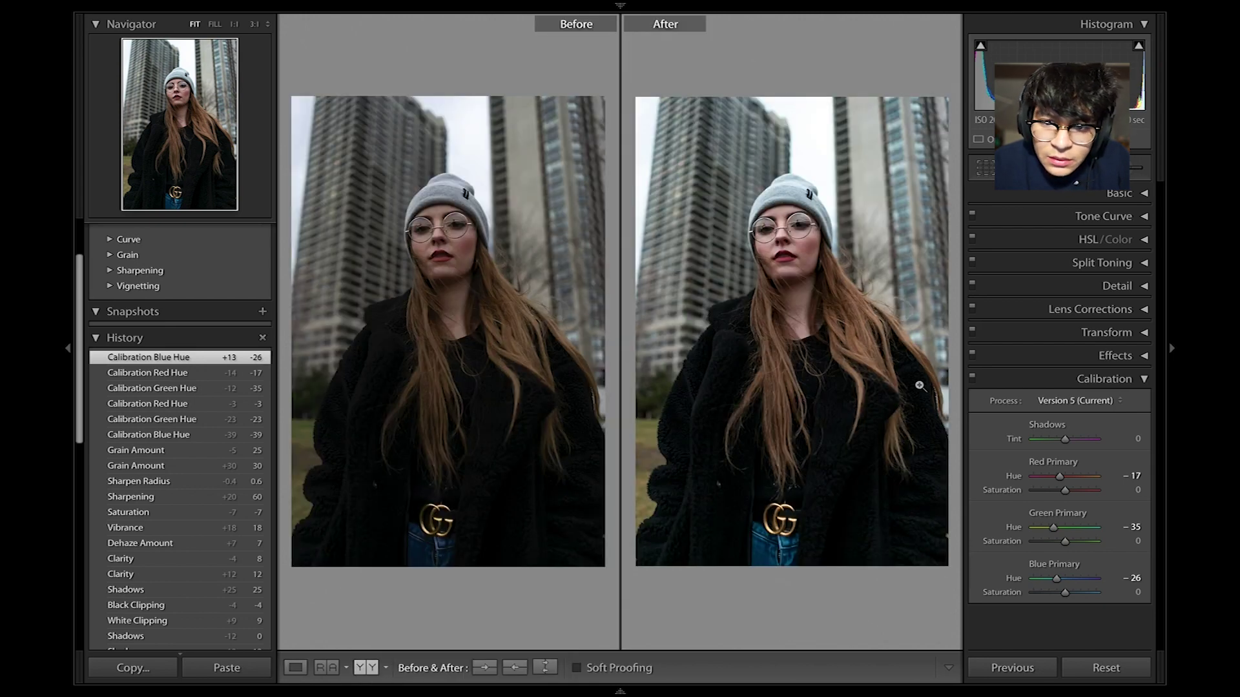
pyautogui.click(779, 250)
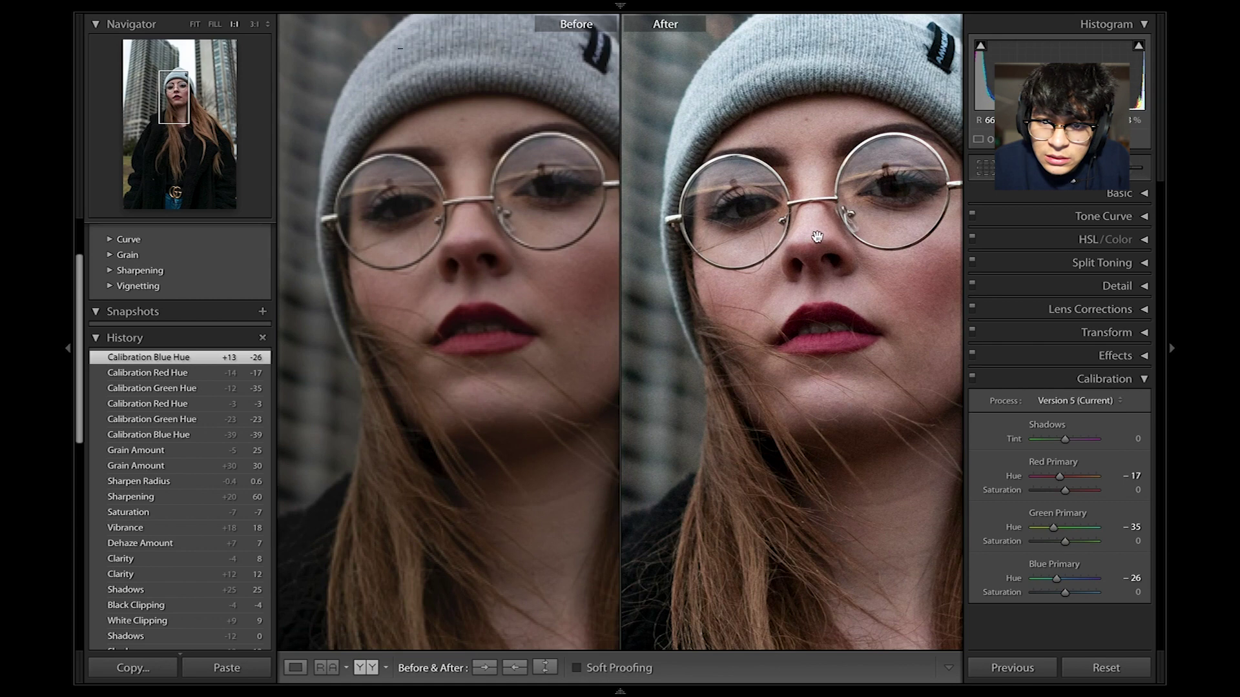
pyautogui.click(872, 206)
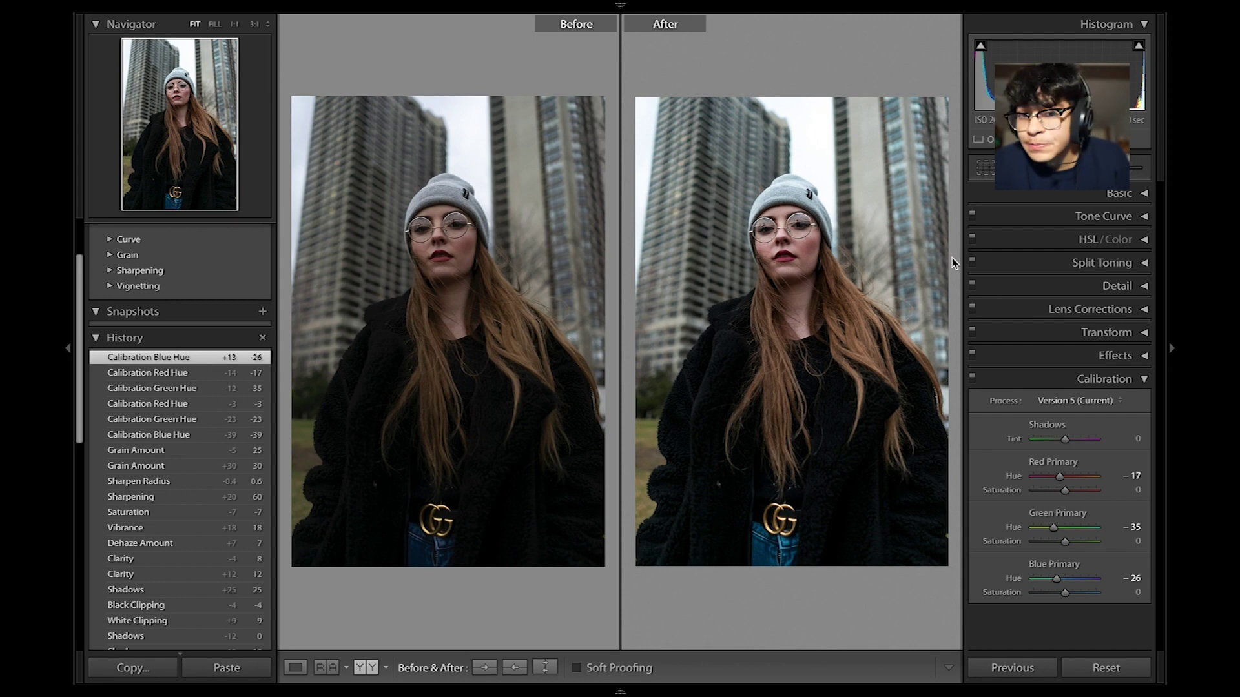